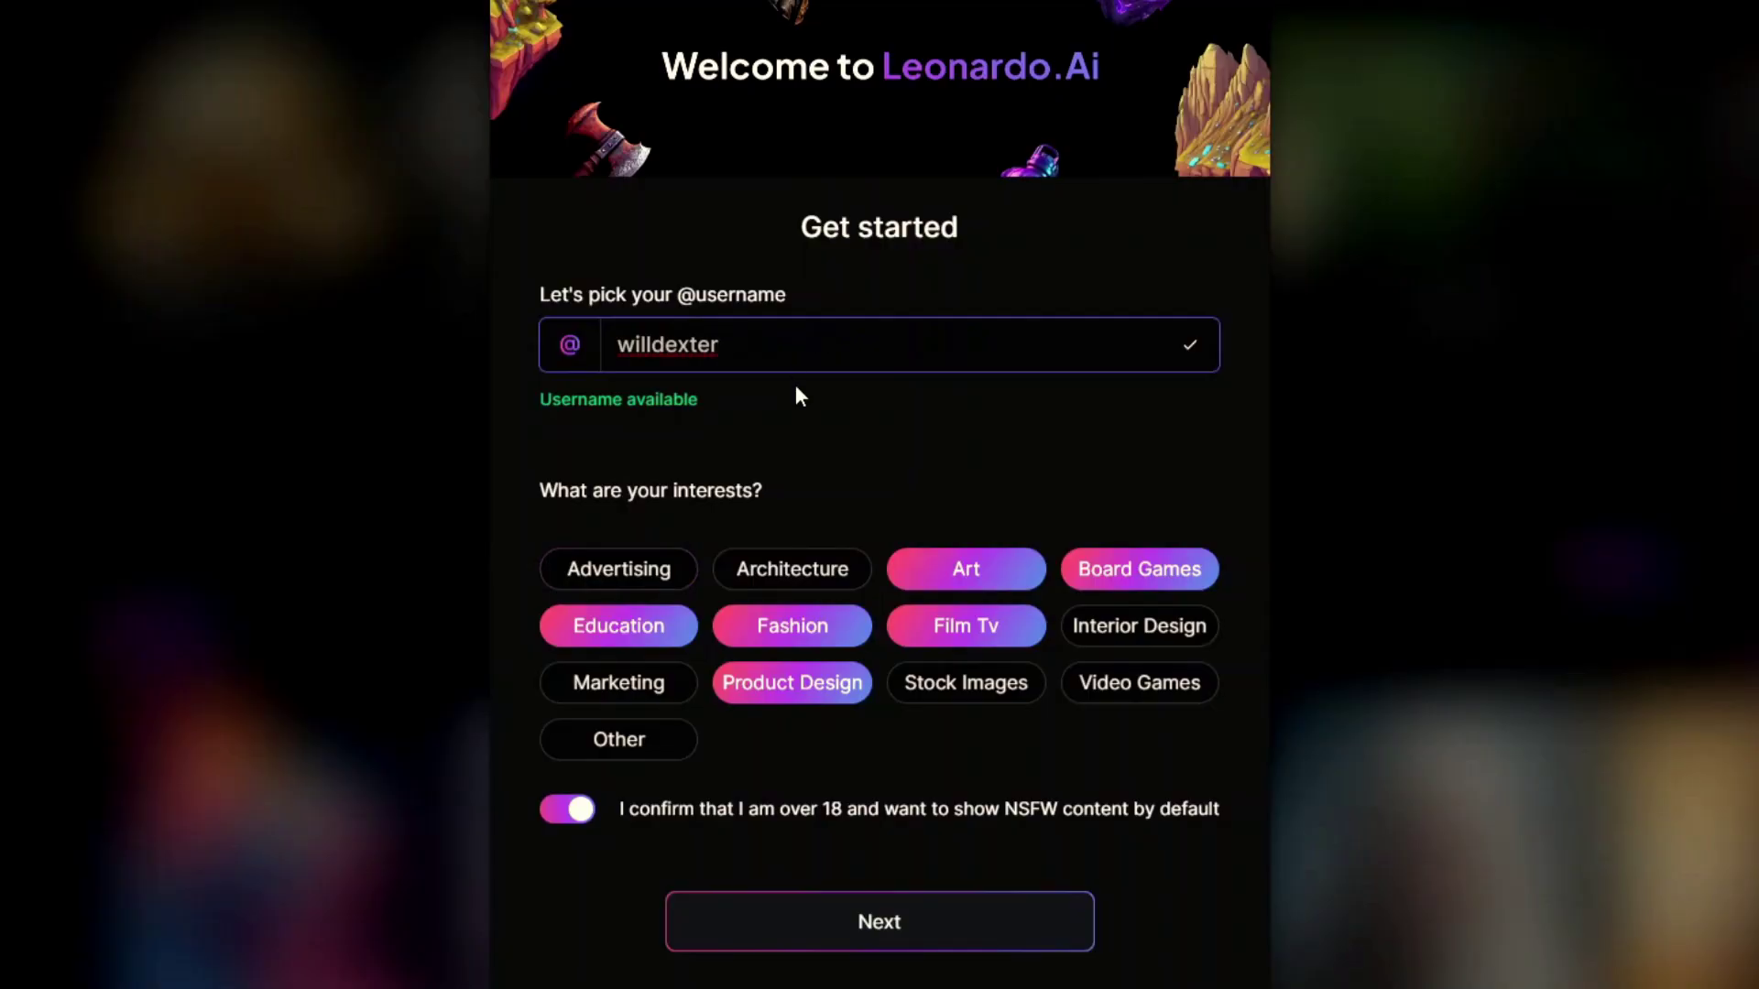
- Submit the username, choose the Professional user type and start using Leonardo
key("Tab")
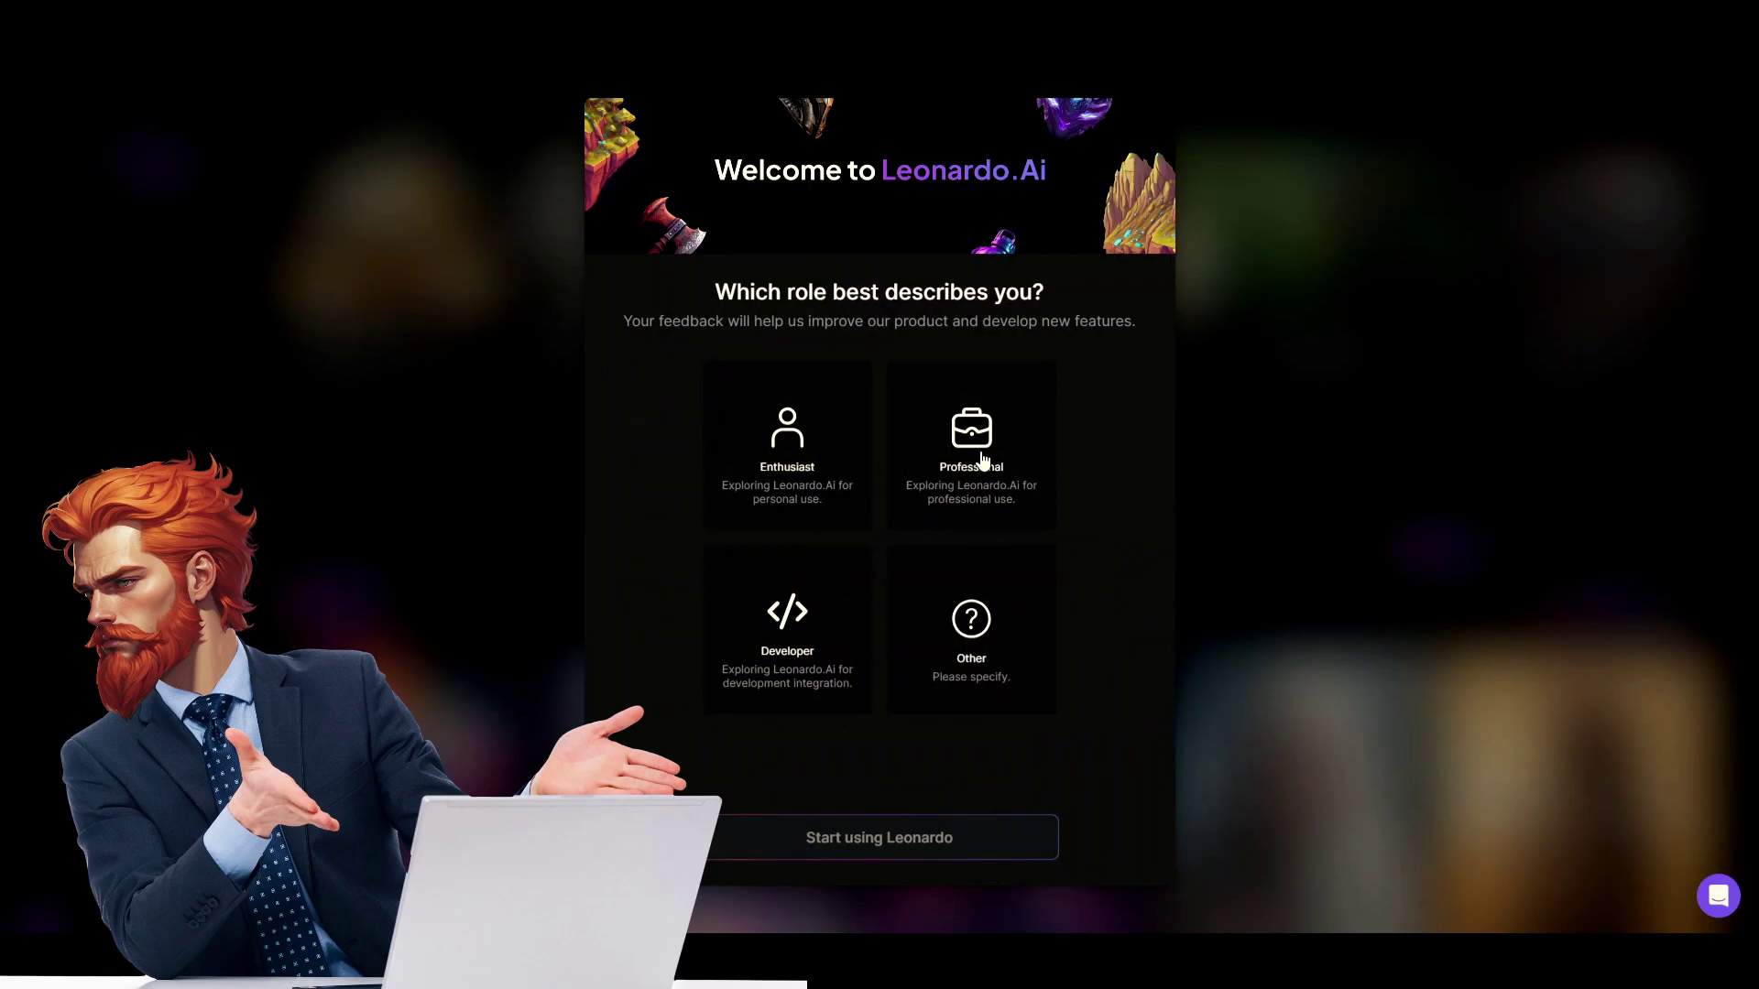
left_click(982, 458)
left_click(899, 844)
- Skip through the four welcome guide pages and postpone the Alchemy V2 promo with Maybe Later
left_click(982, 781)
left_click(983, 781)
left_click(982, 781)
left_click(982, 780)
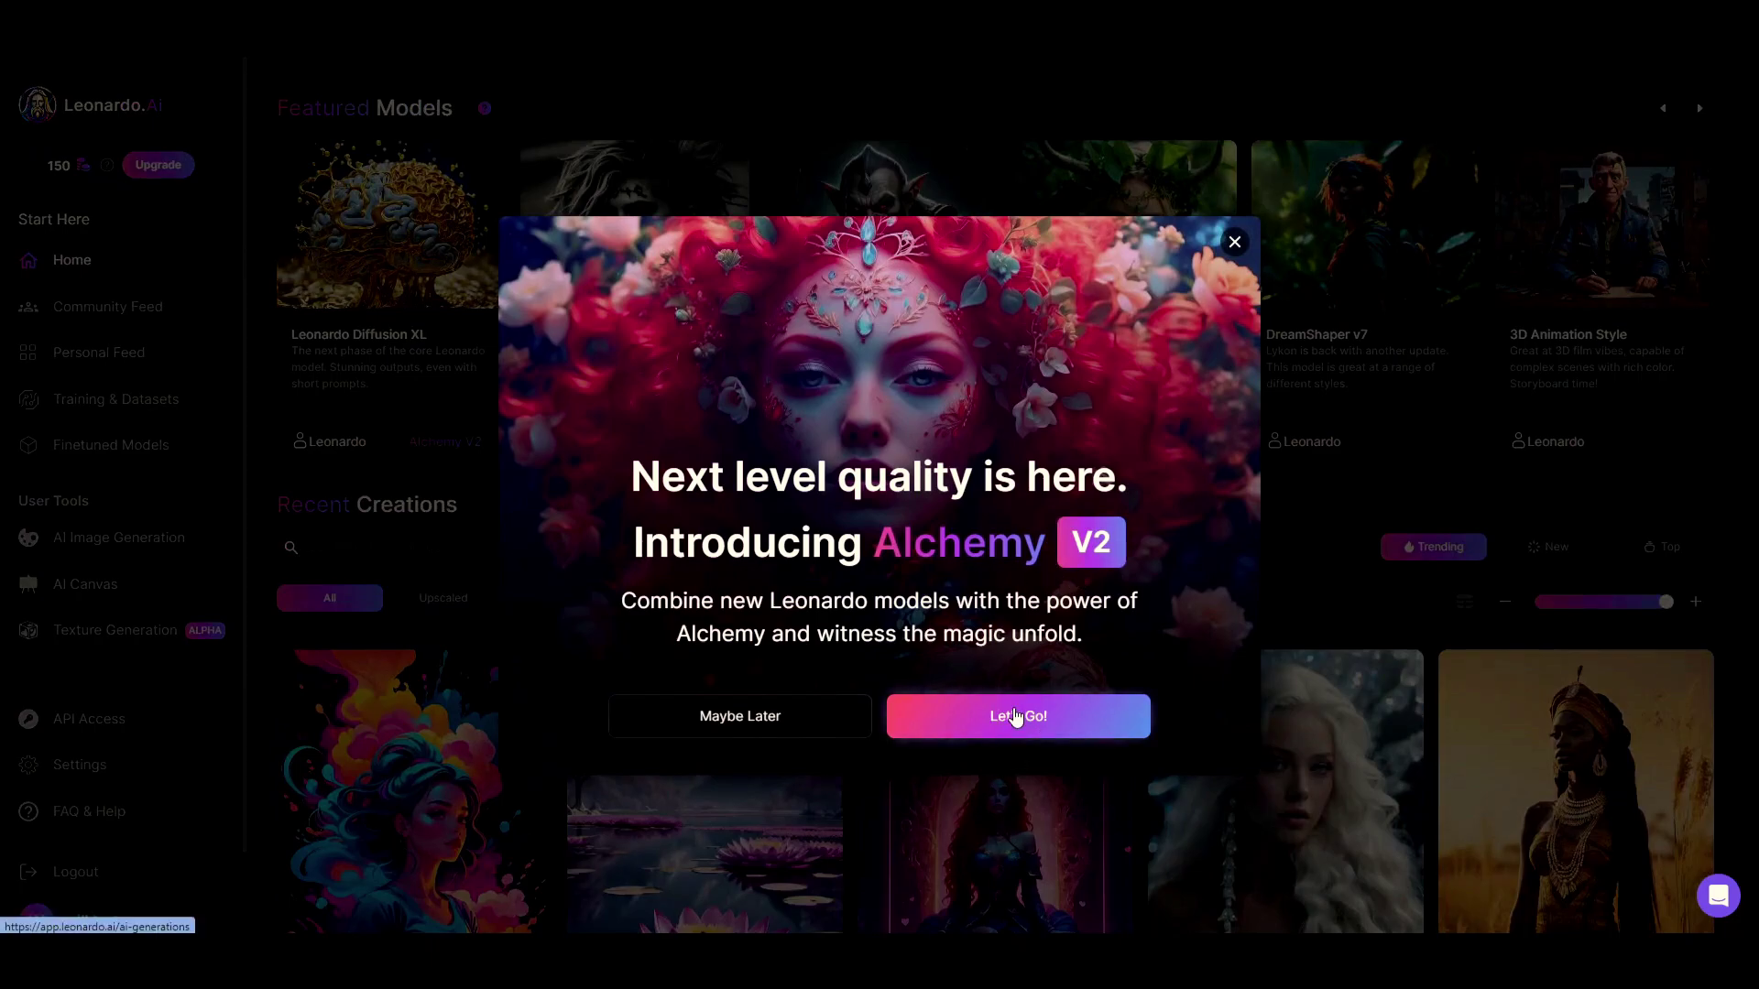
left_click(747, 720)
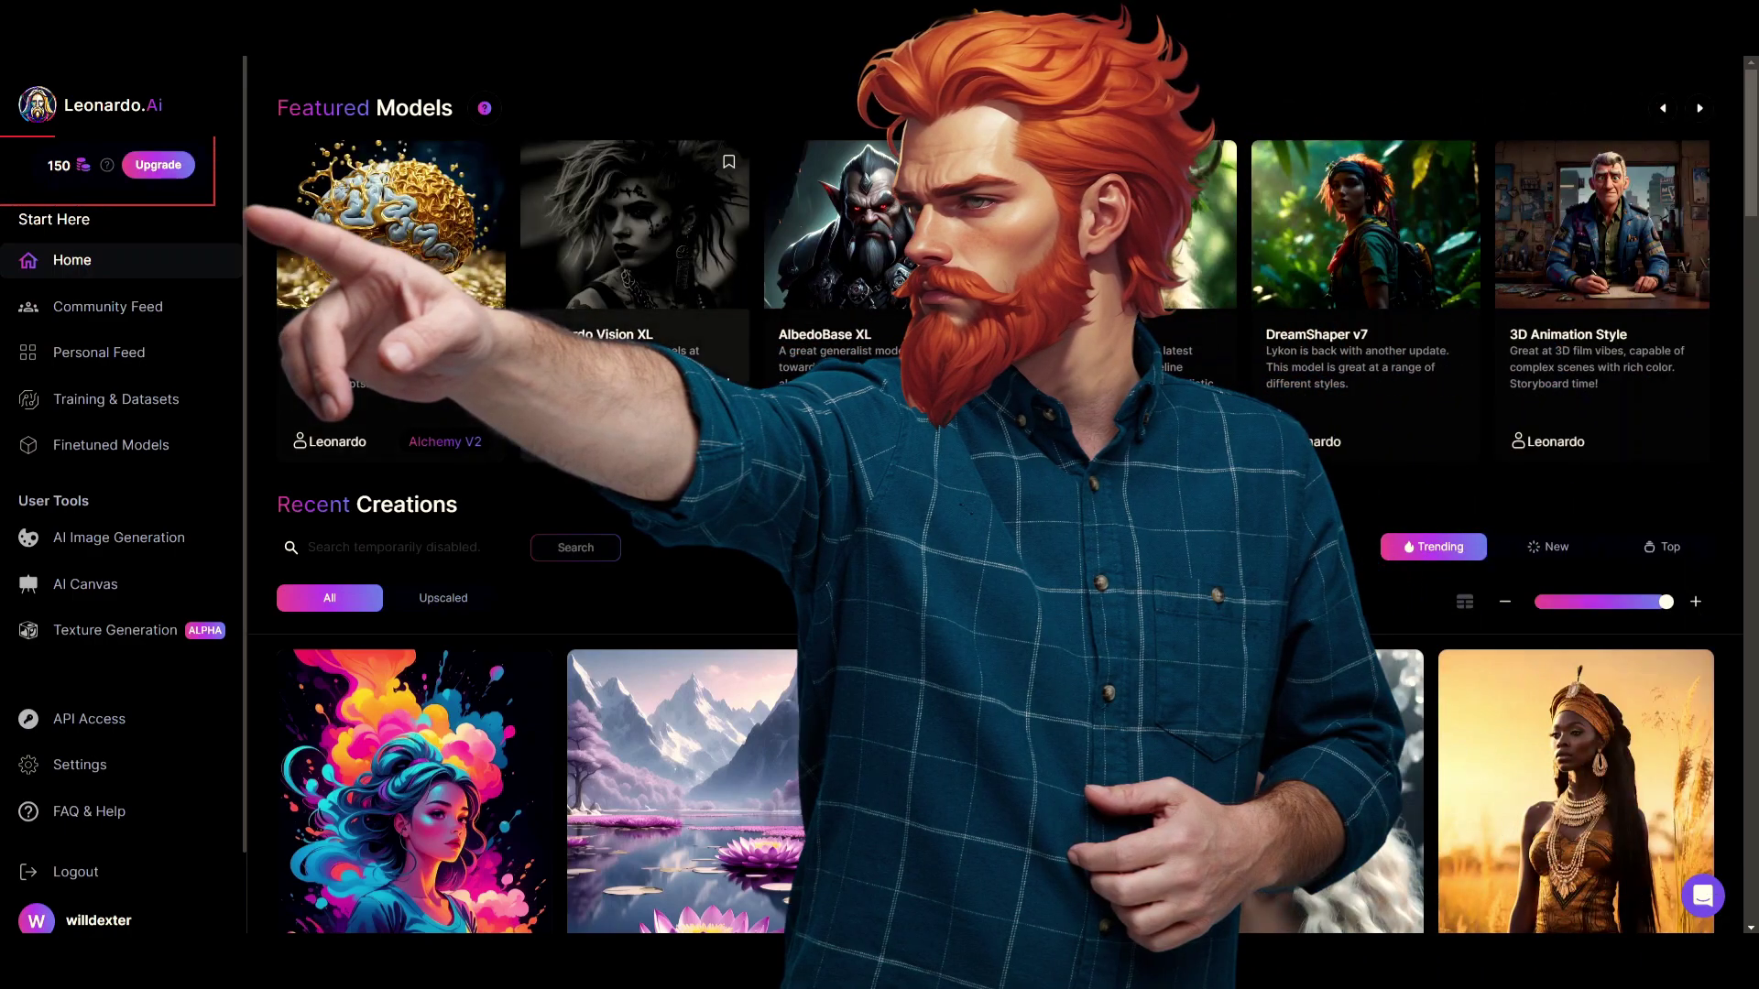
left_click(158, 165)
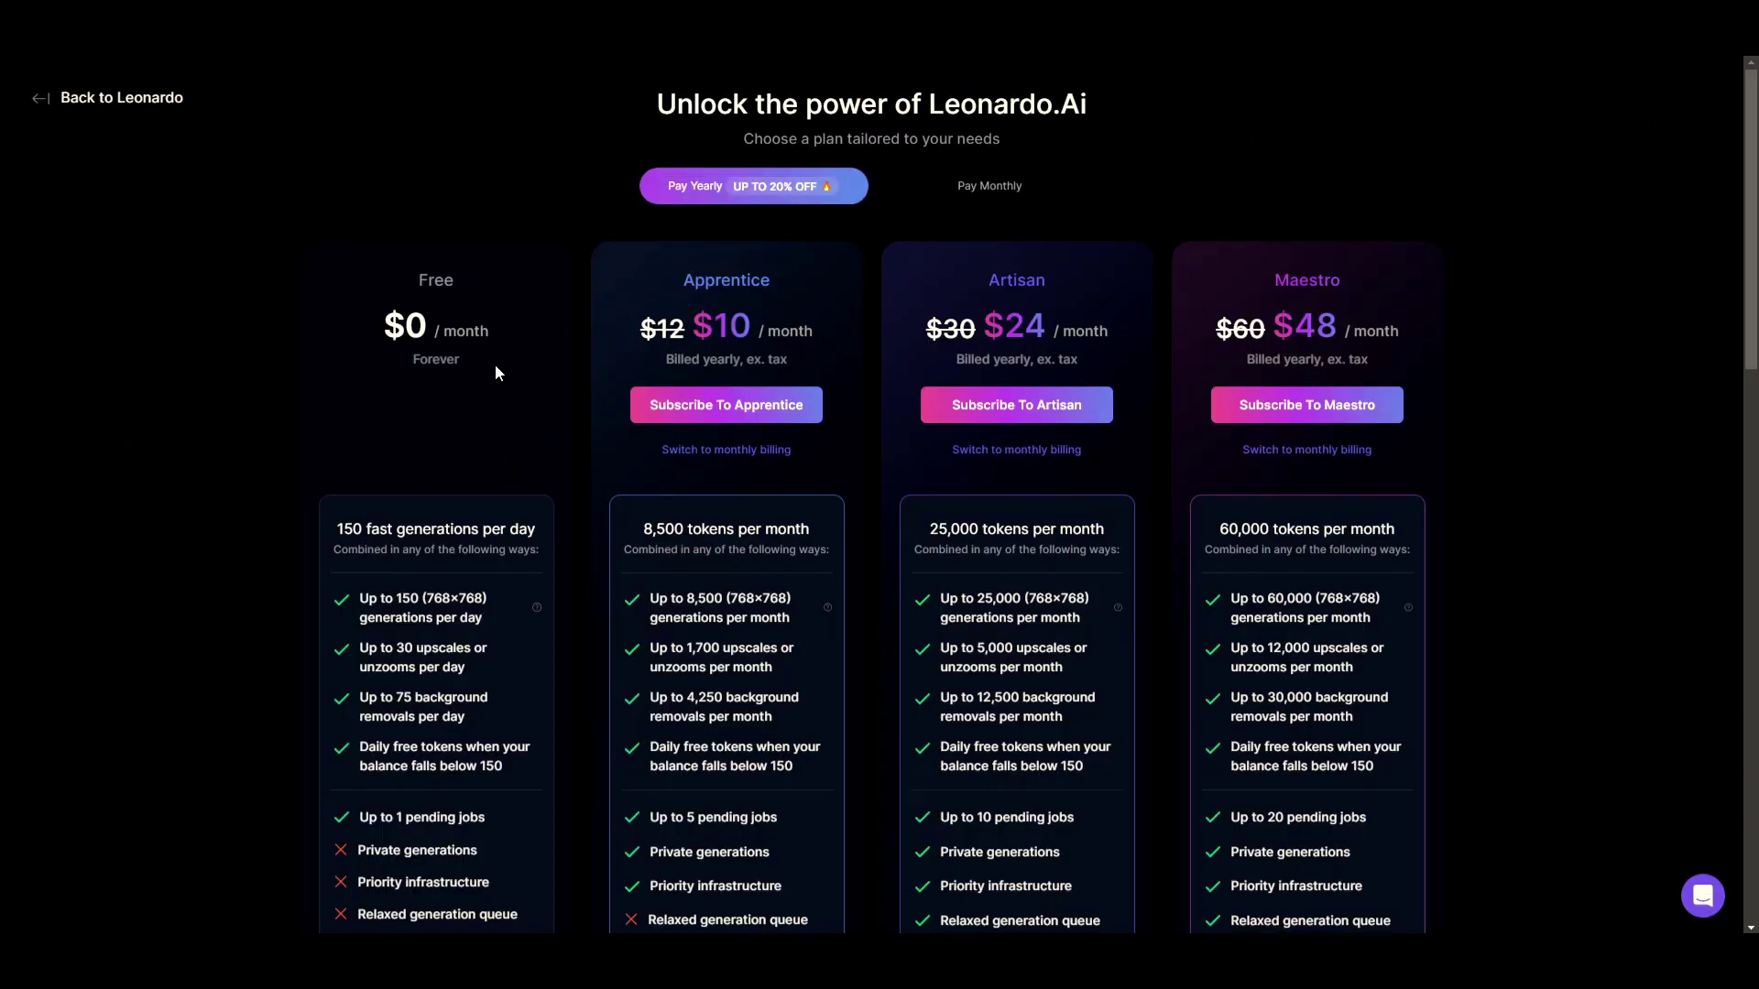
scroll(848, 520, "down", 1)
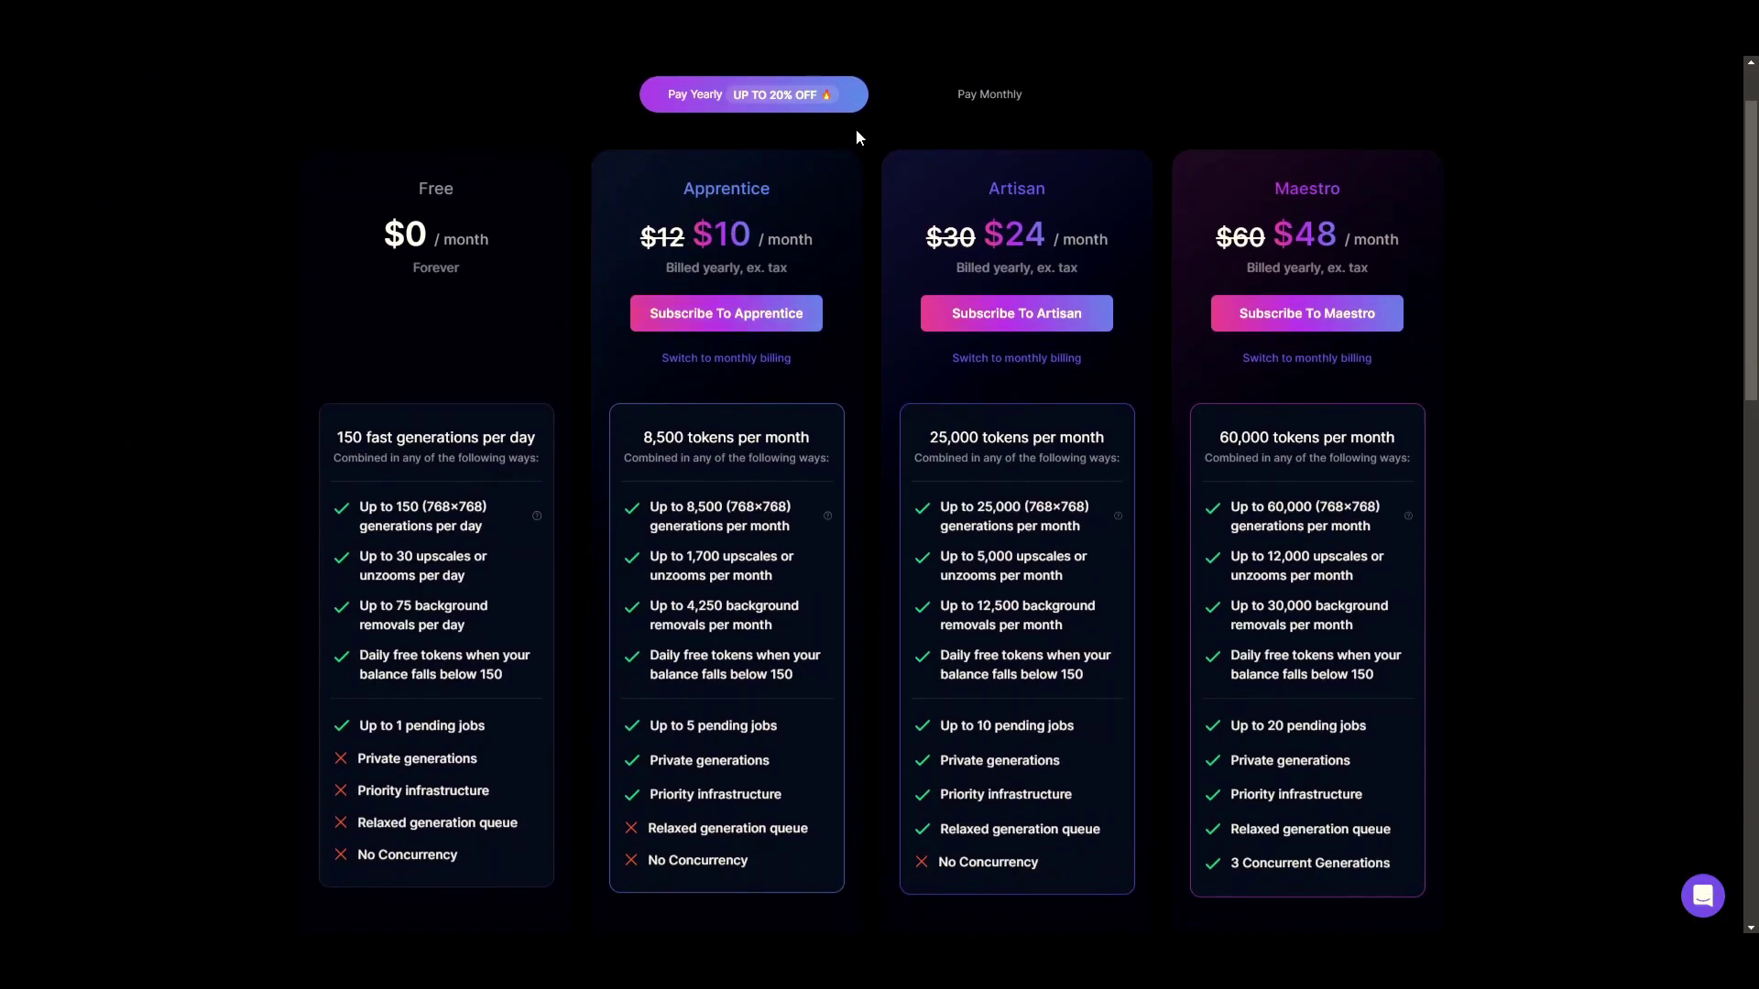
left_click(1009, 98)
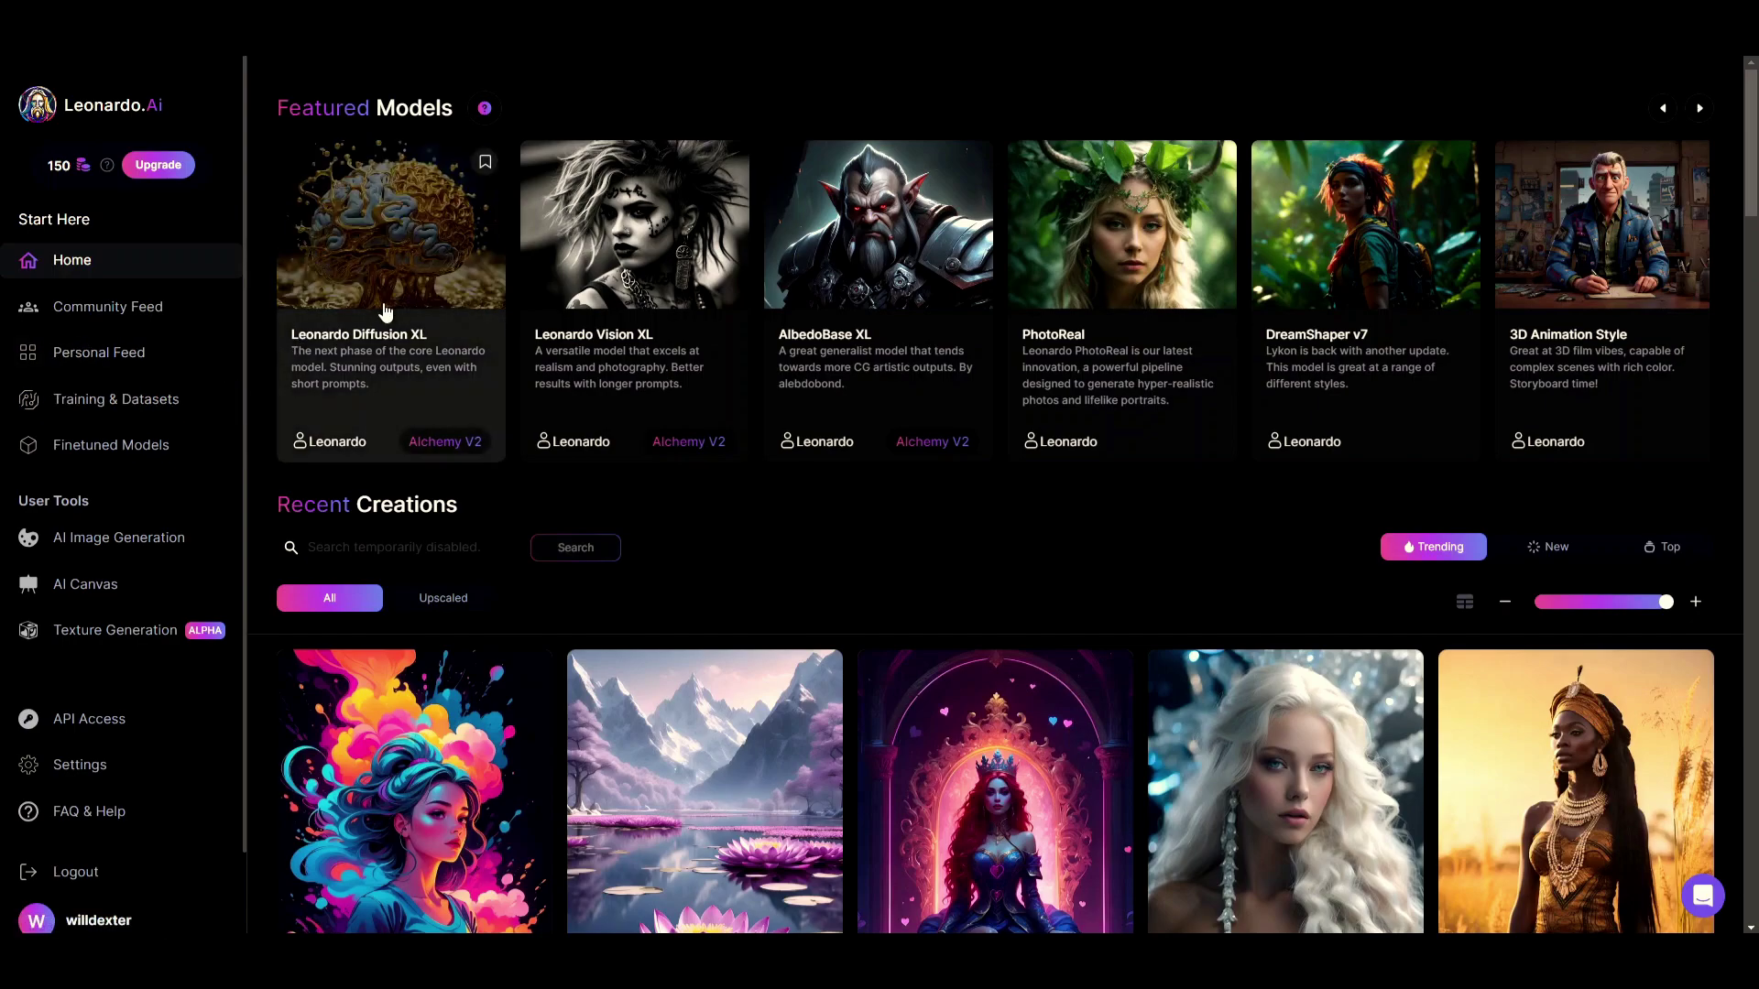
left_click(1700, 108)
left_click(1700, 108)
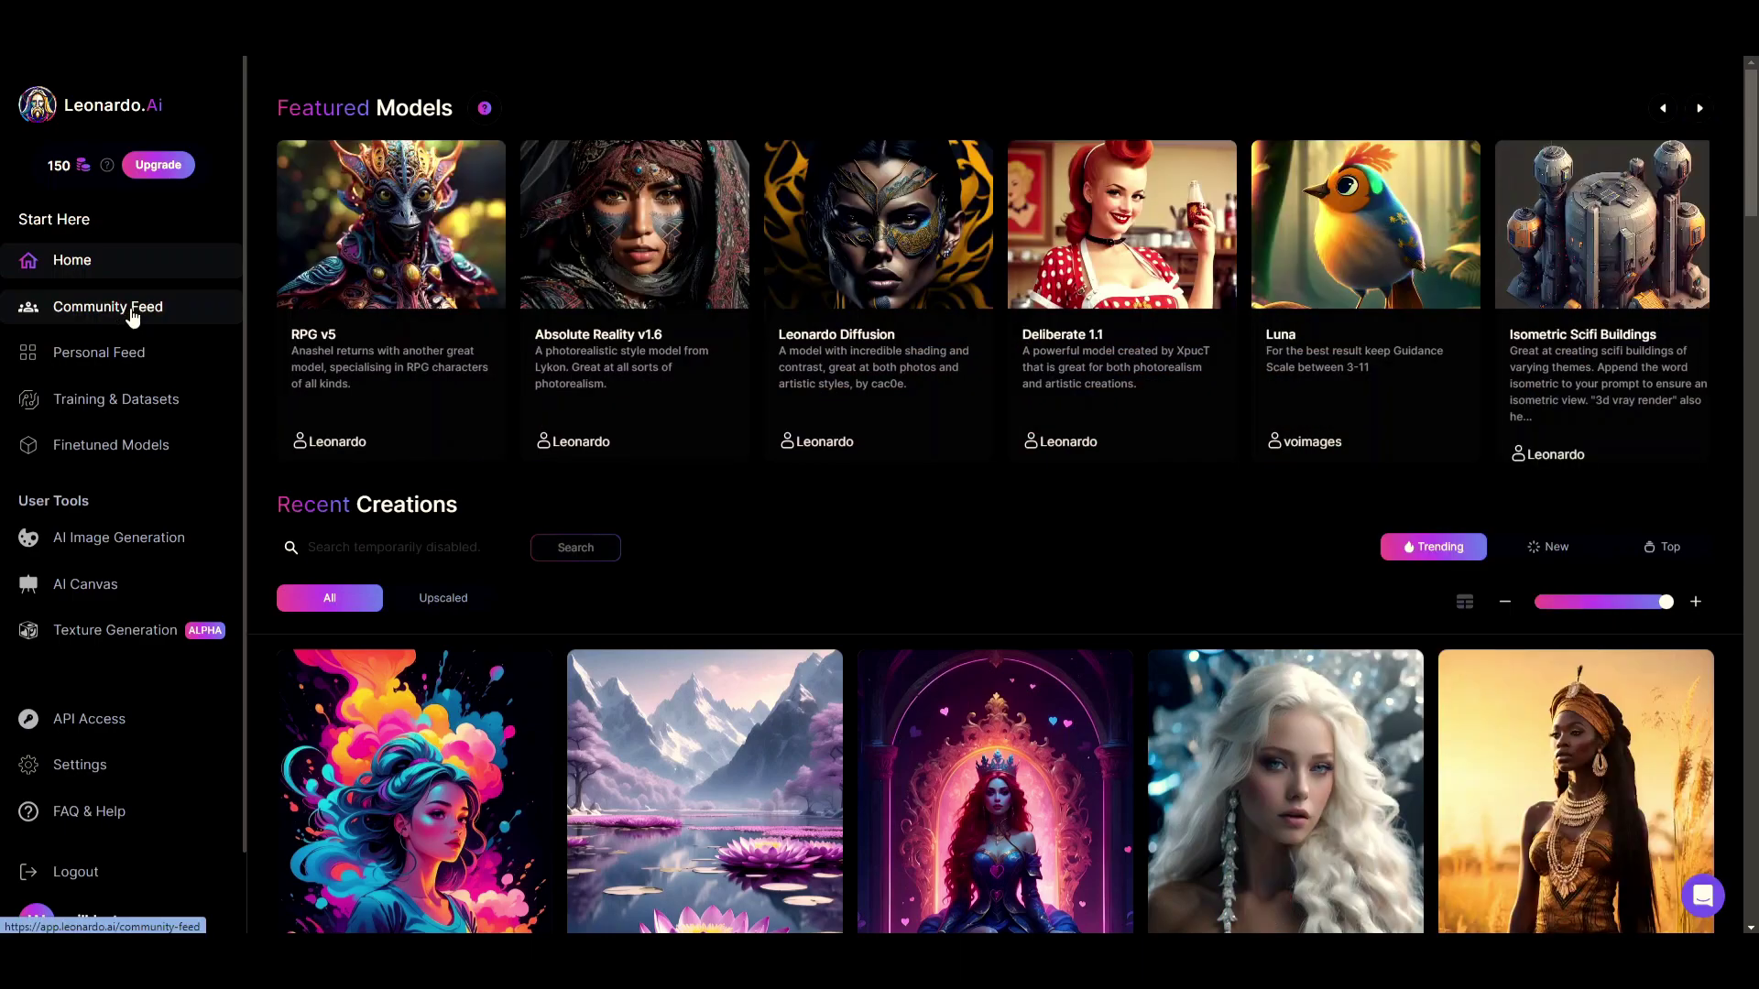
left_click(133, 316)
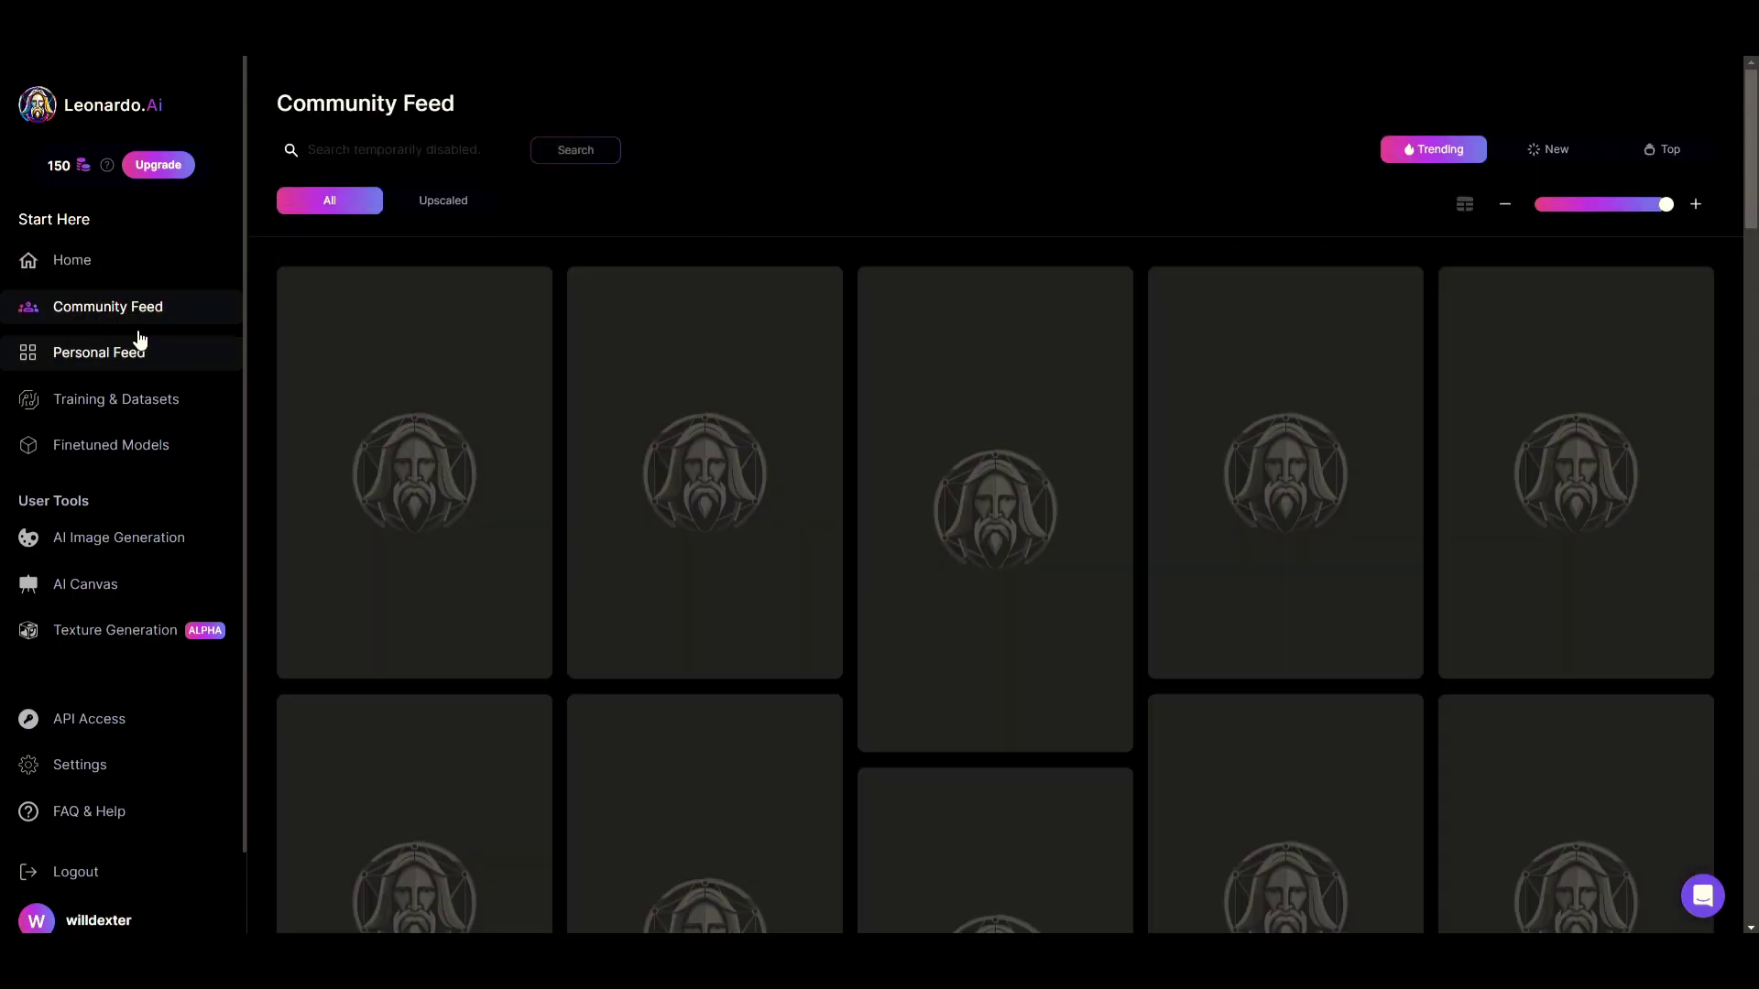
scroll(676, 424, "down", 5)
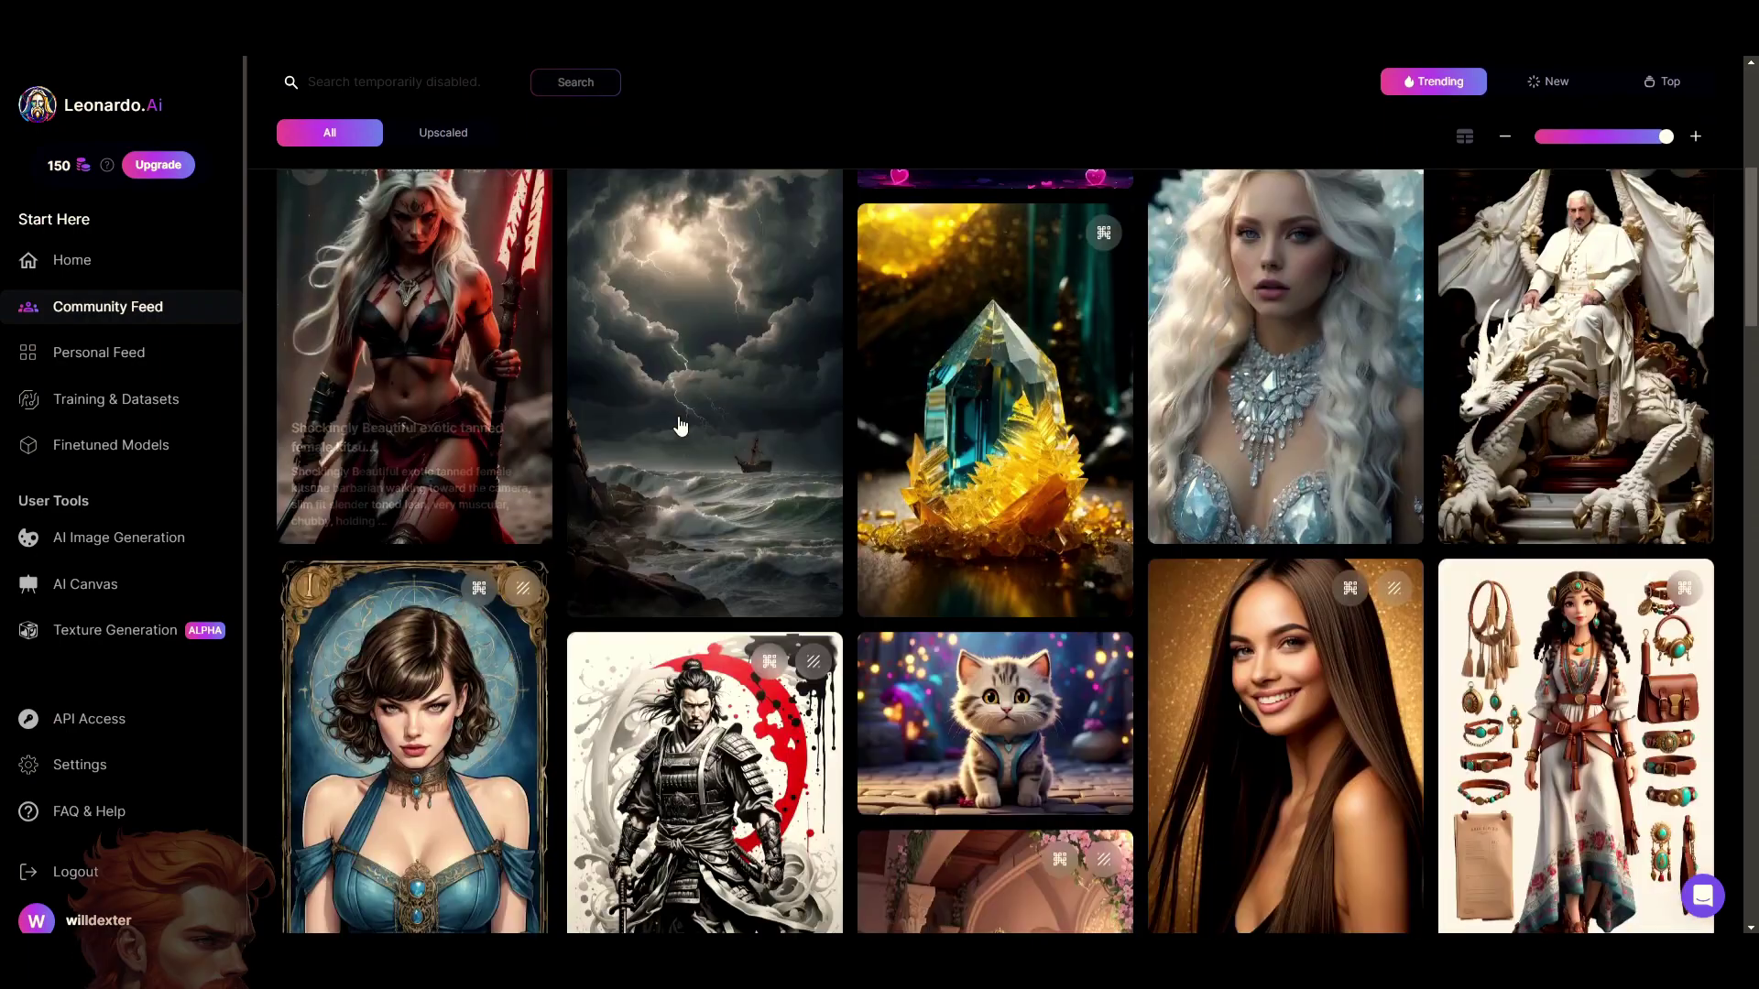
left_click(701, 476)
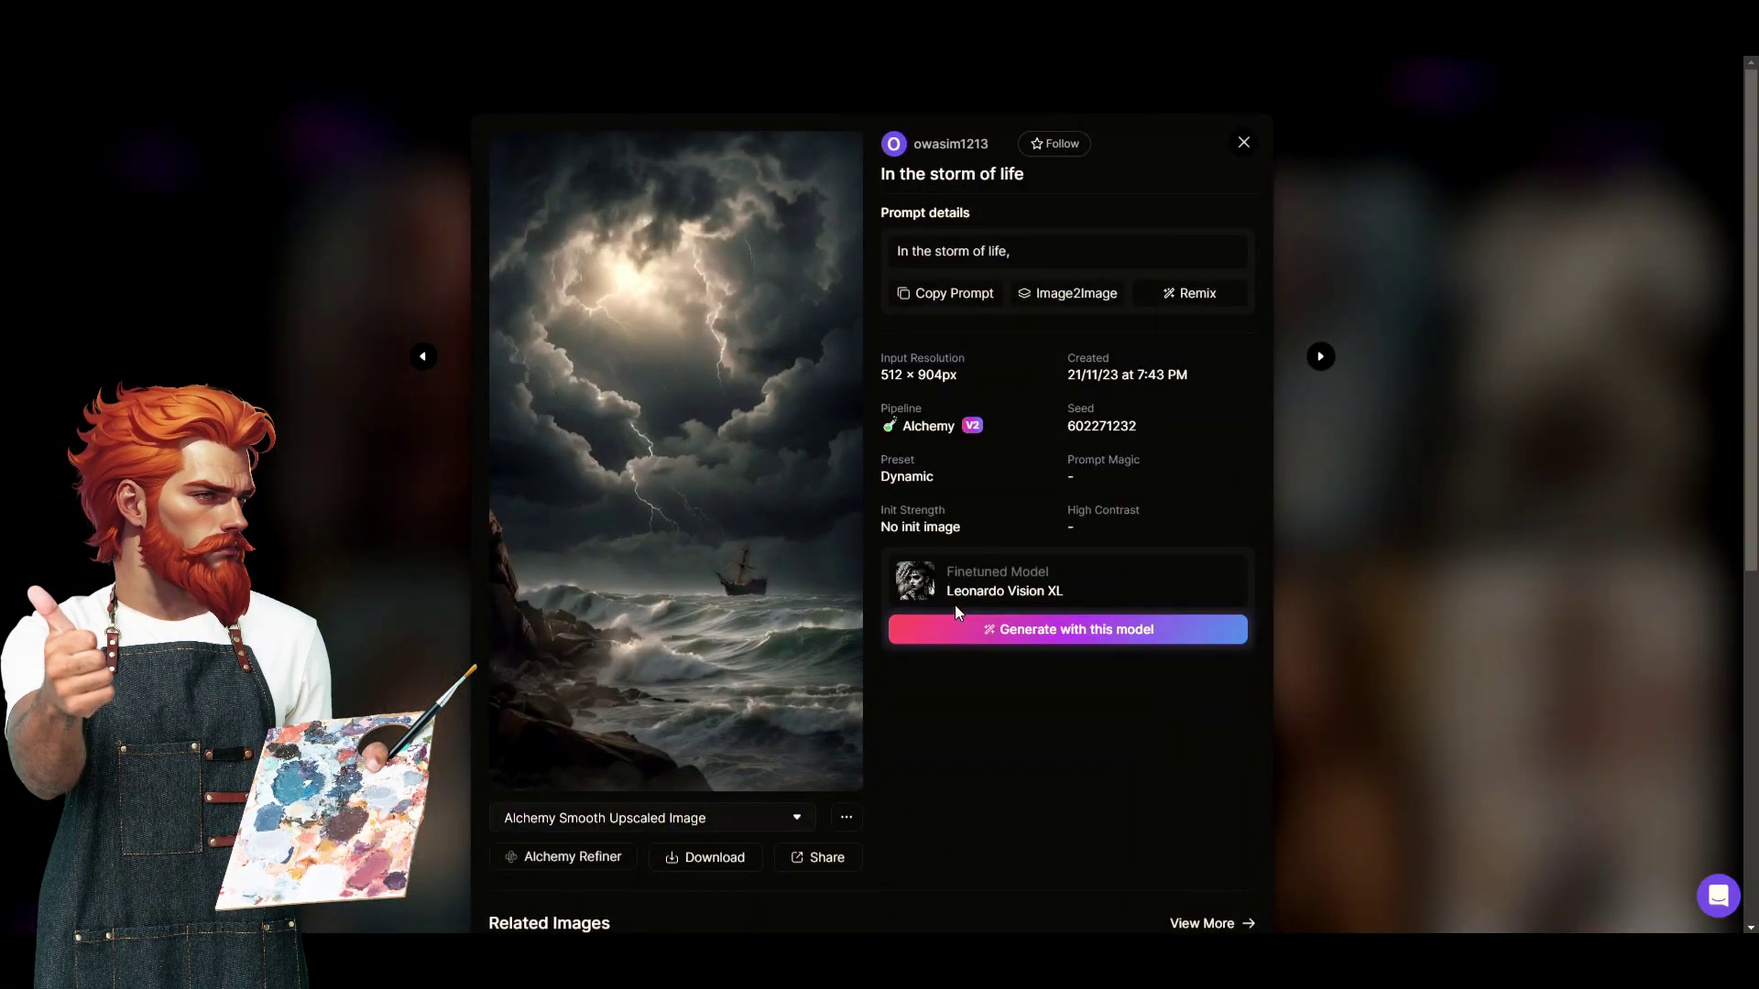
left_click_drag(1039, 262, 886, 261)
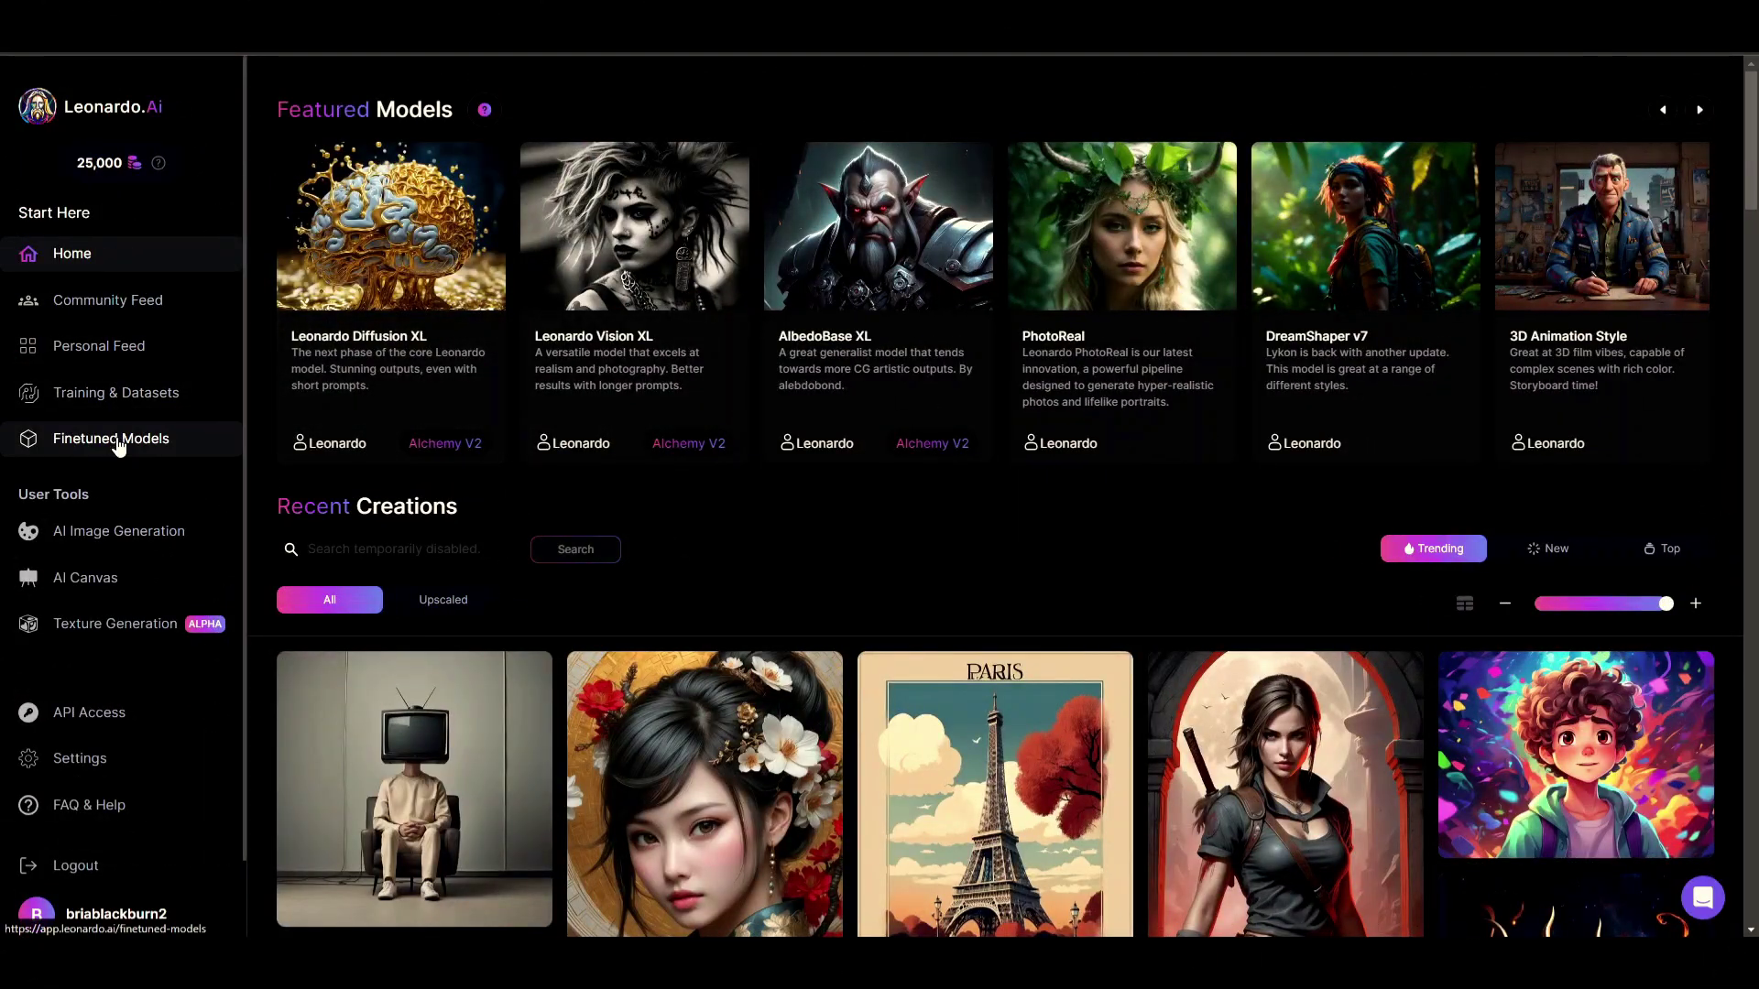
- Open AI Image Generation, switch on PhotoReal, and accept the Alchemy introduction with Let's Go!
left_click(114, 540)
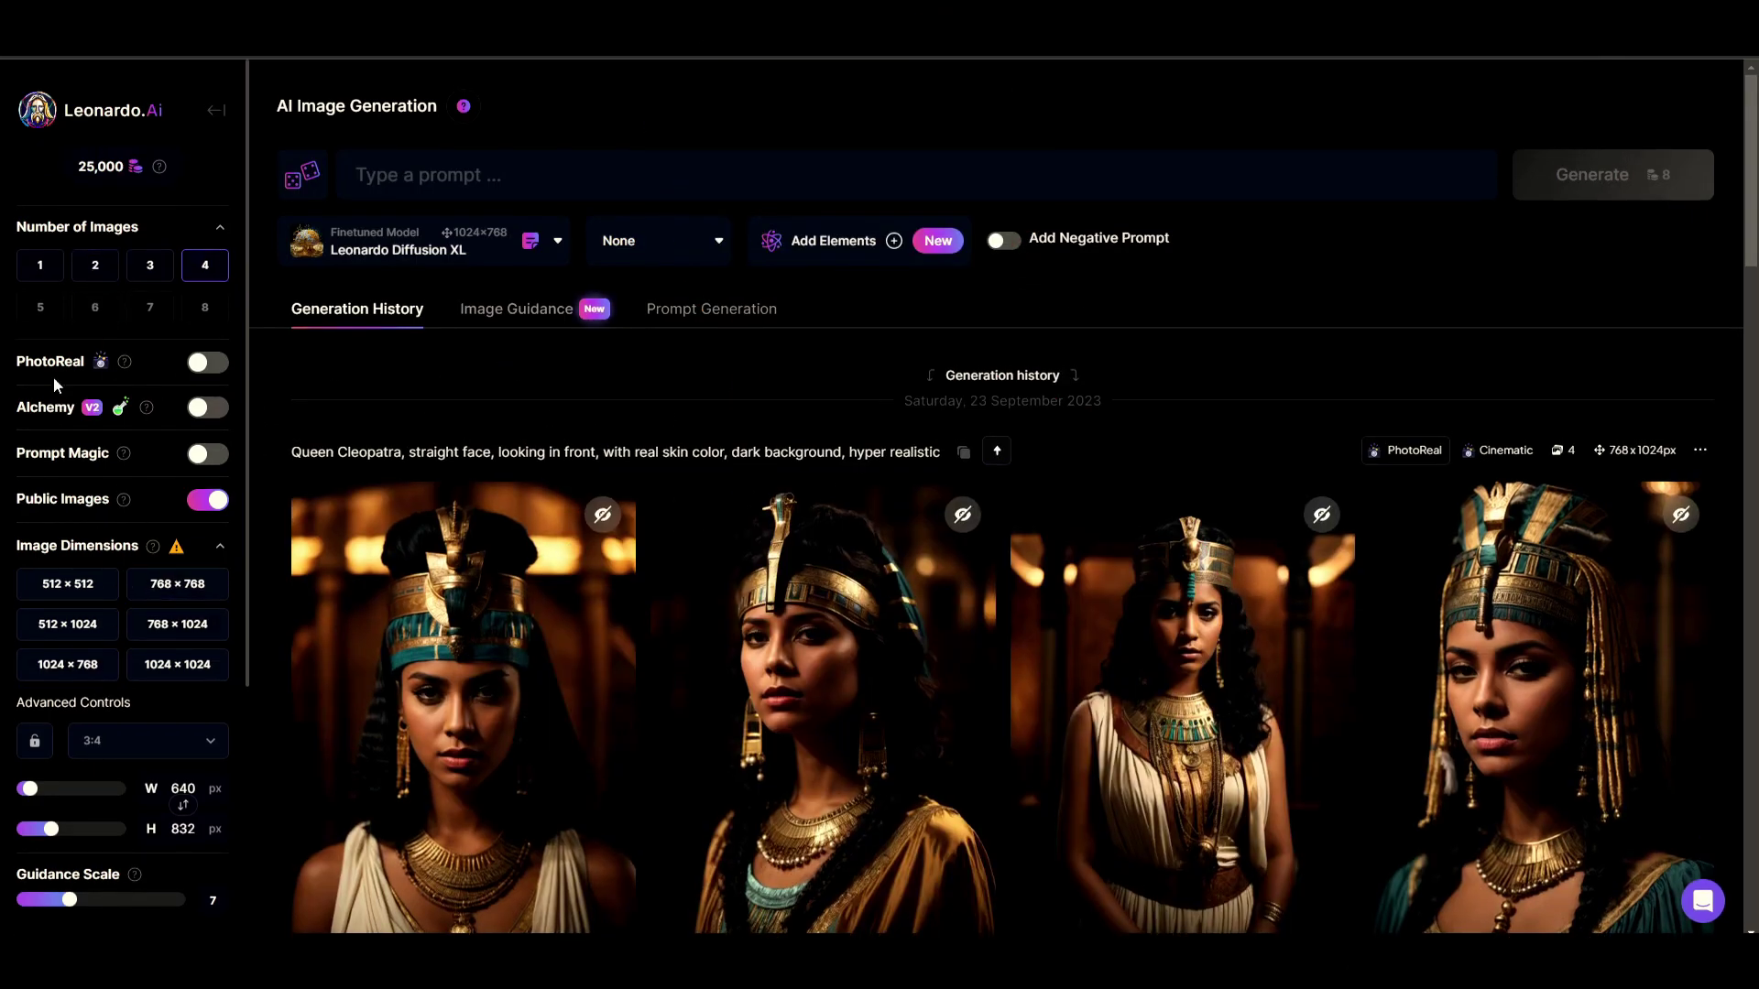
left_click(216, 364)
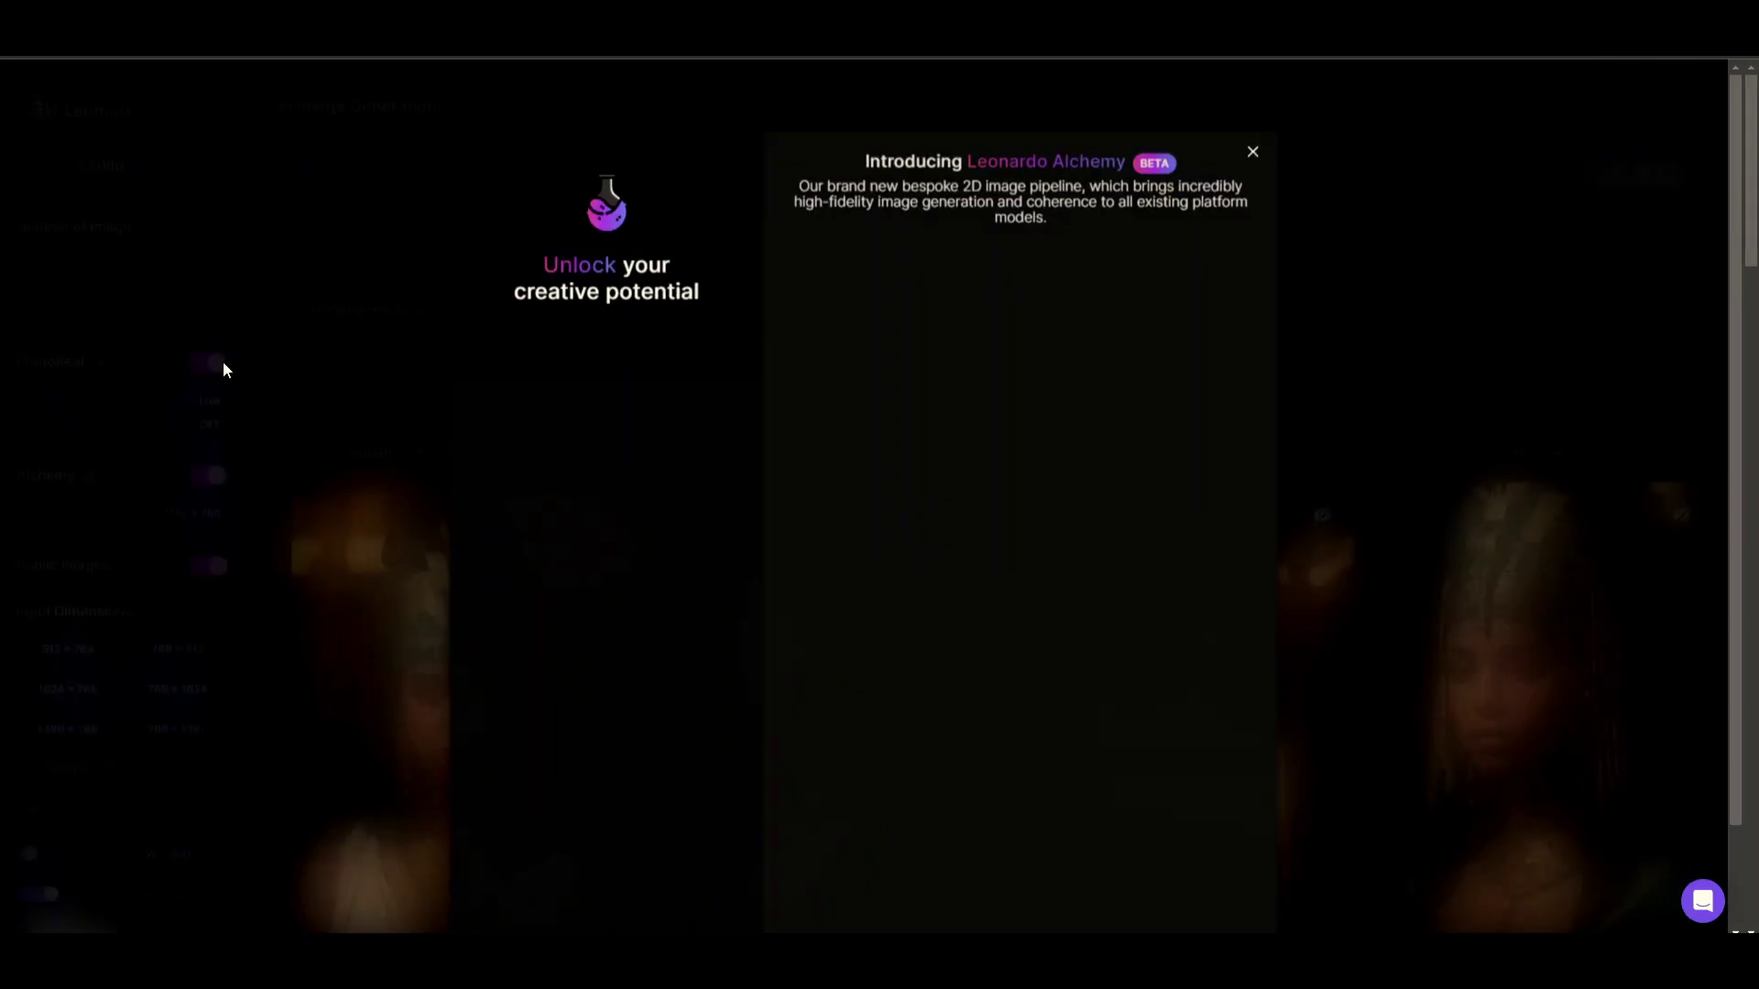
scroll(936, 873, "down", 1)
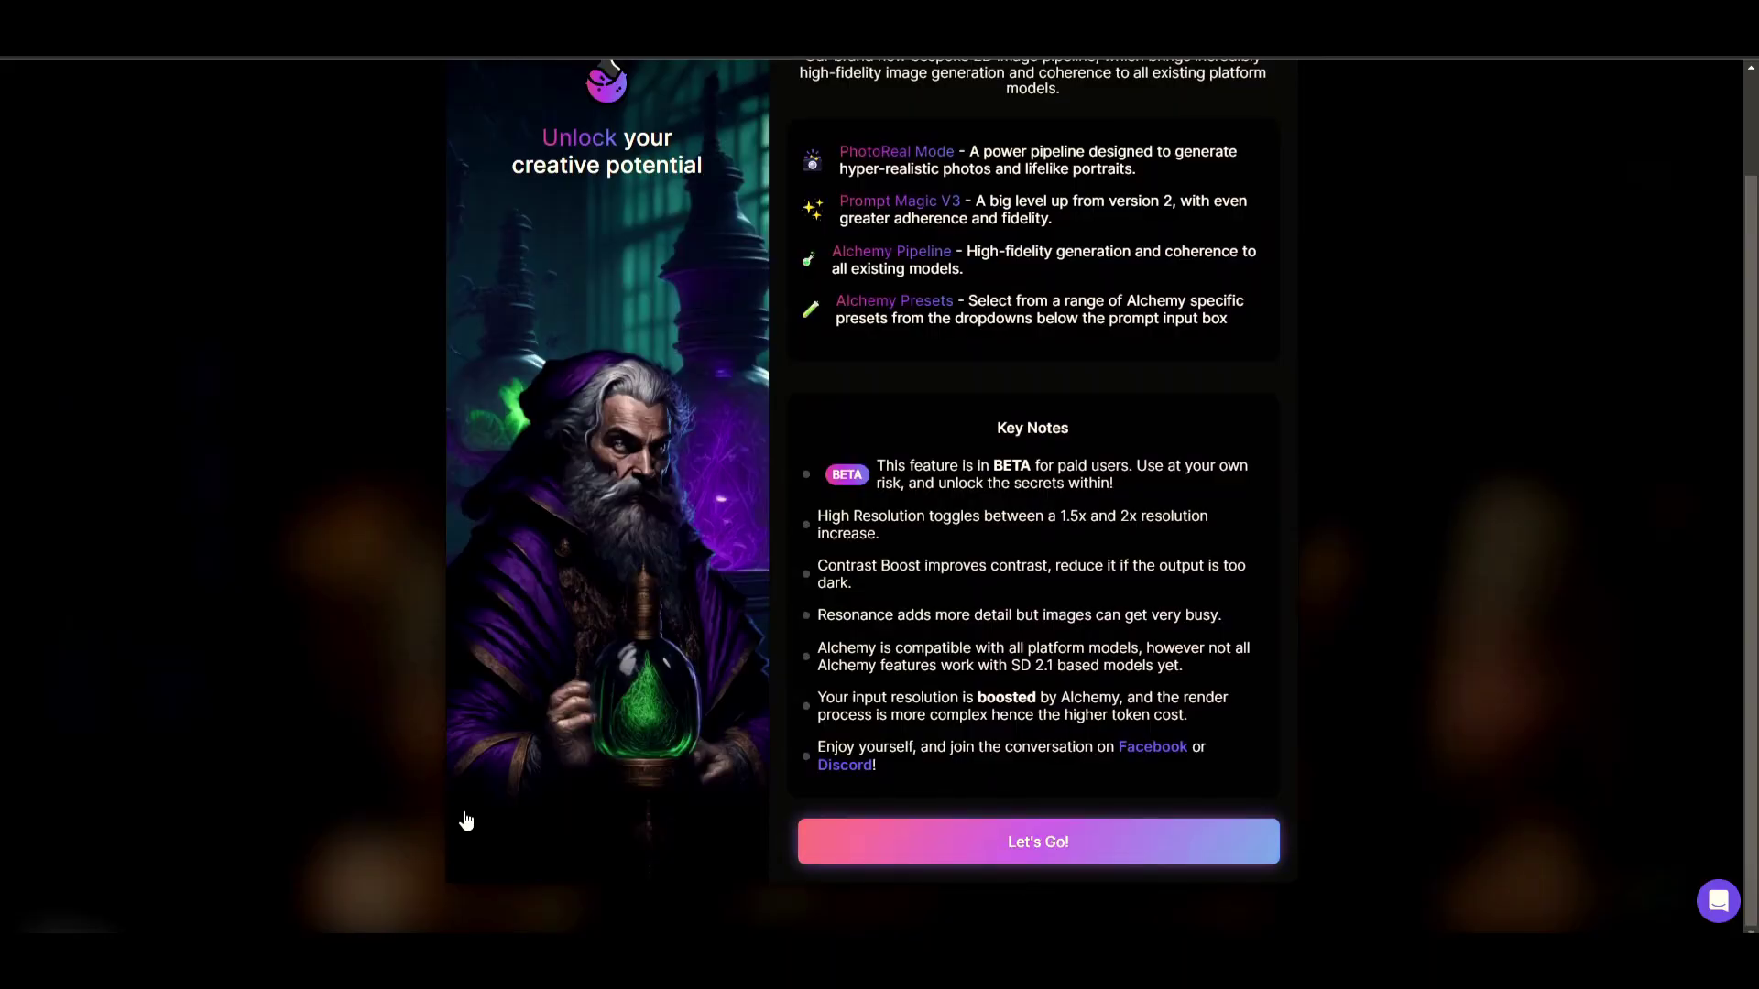
left_click(1041, 840)
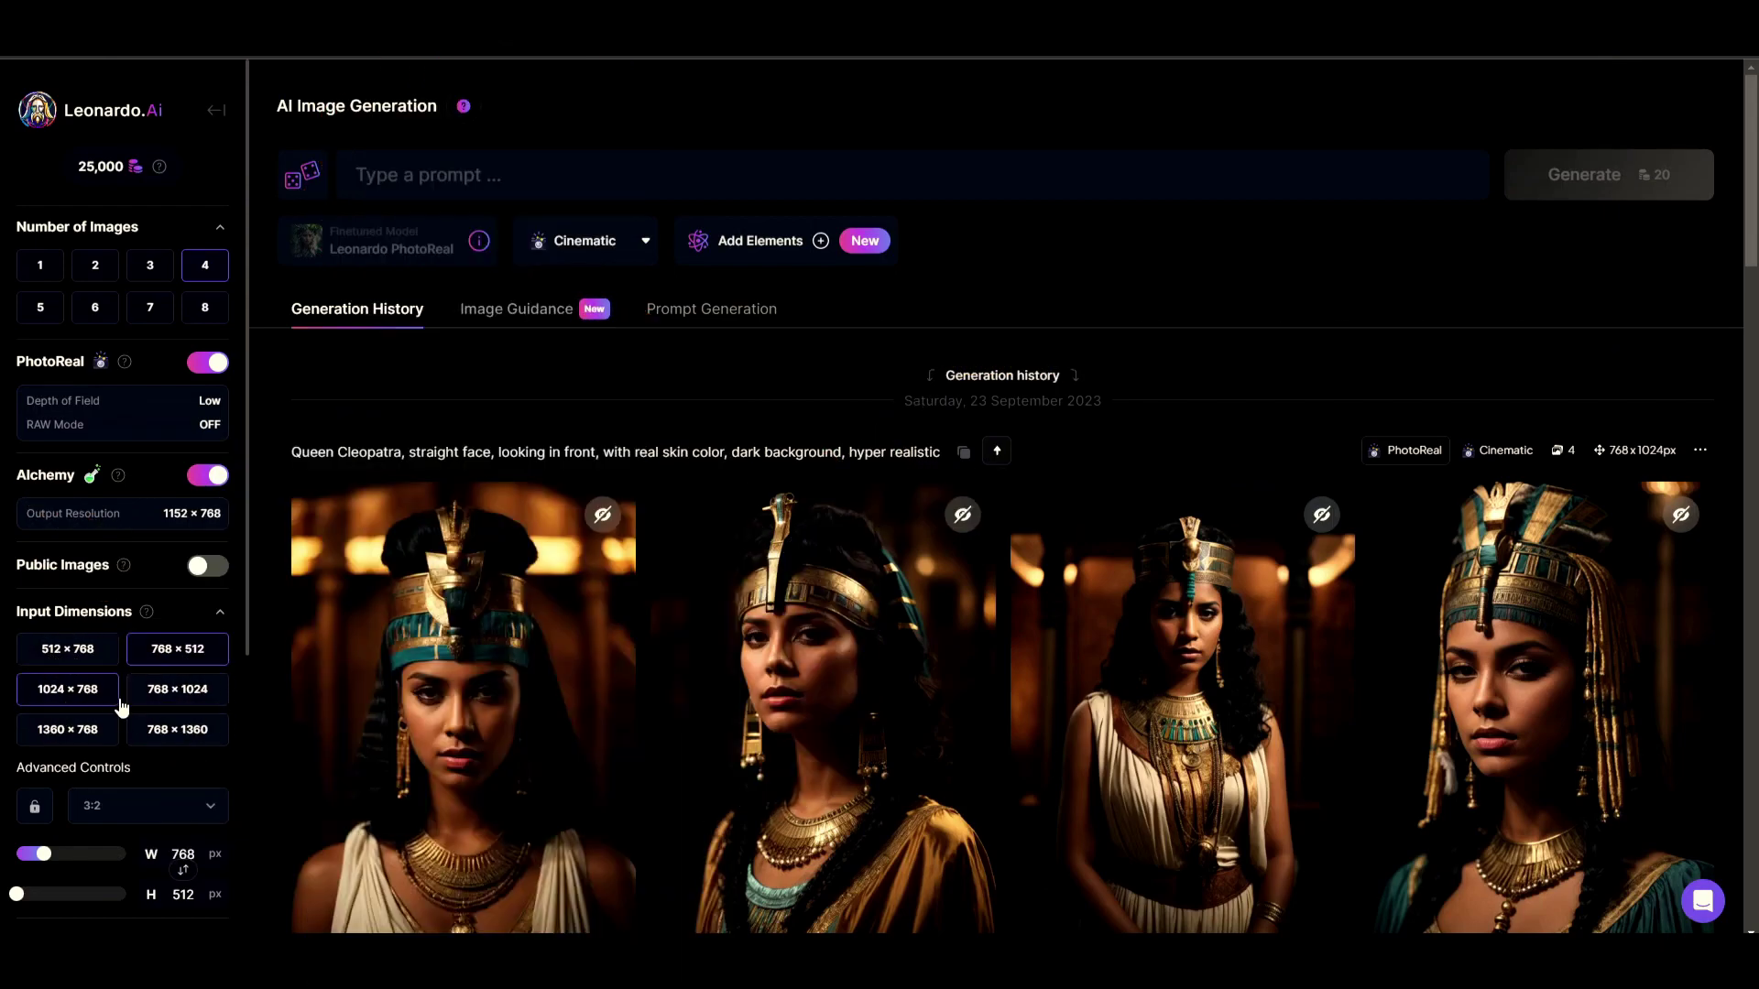
scroll(122, 706, "down", 2)
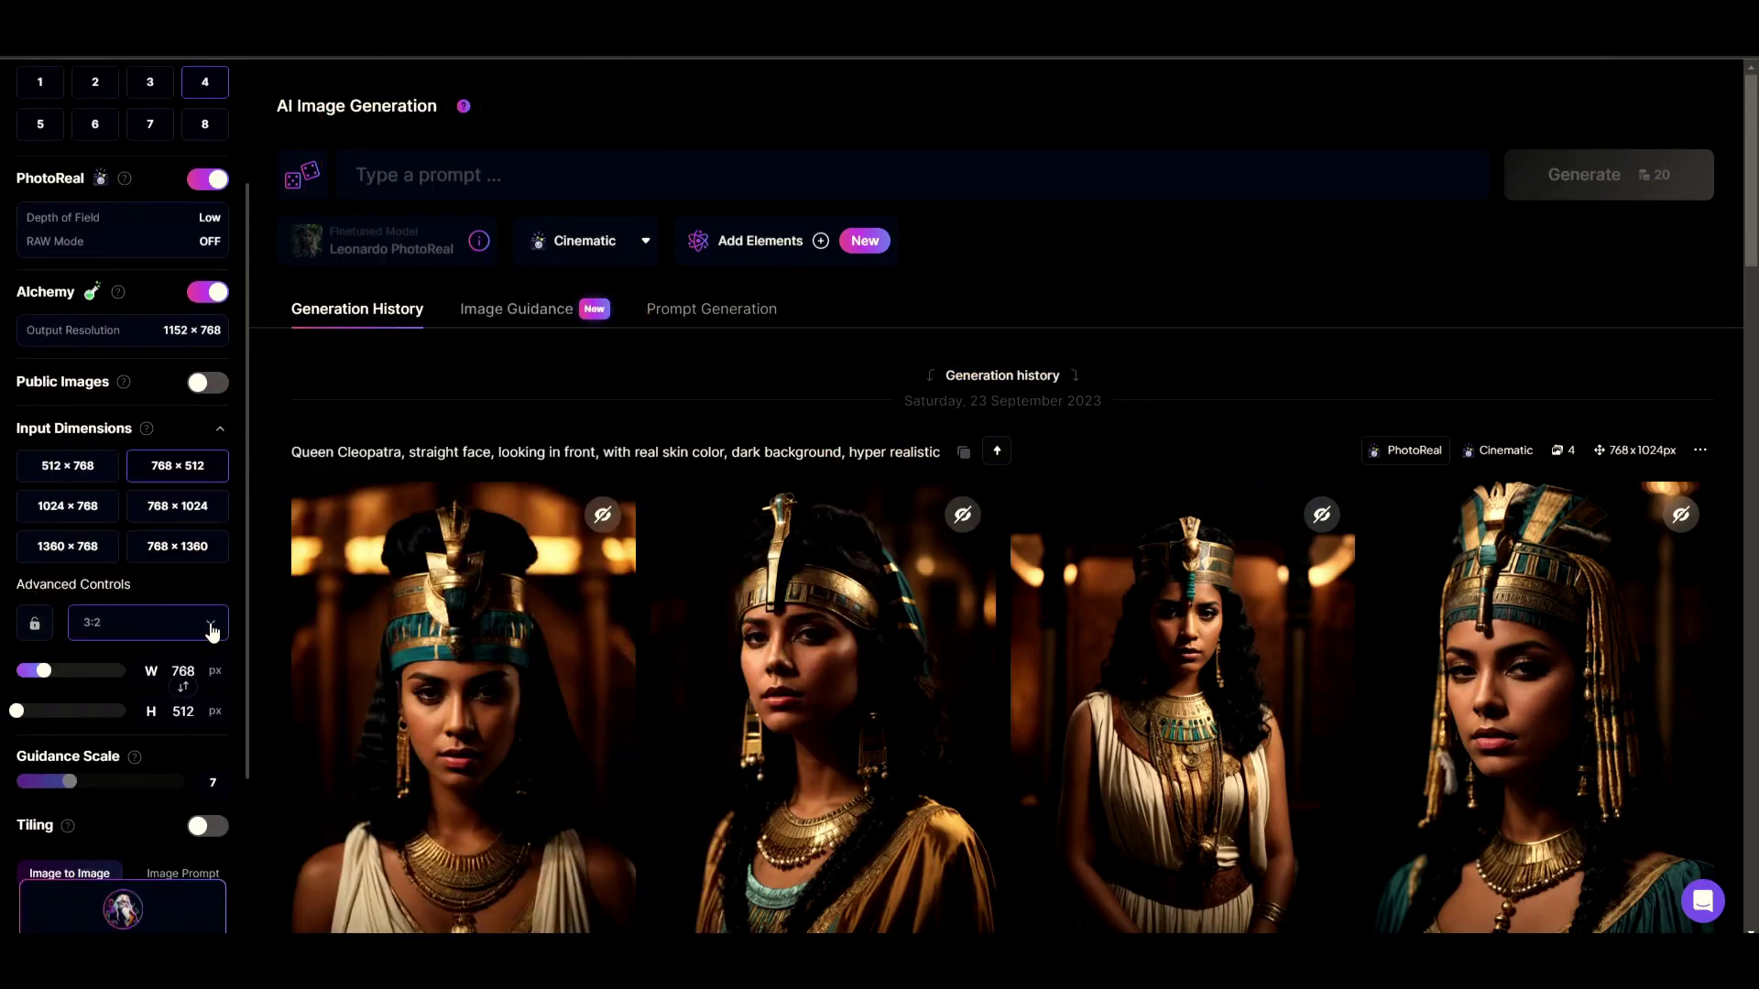
left_click(216, 625)
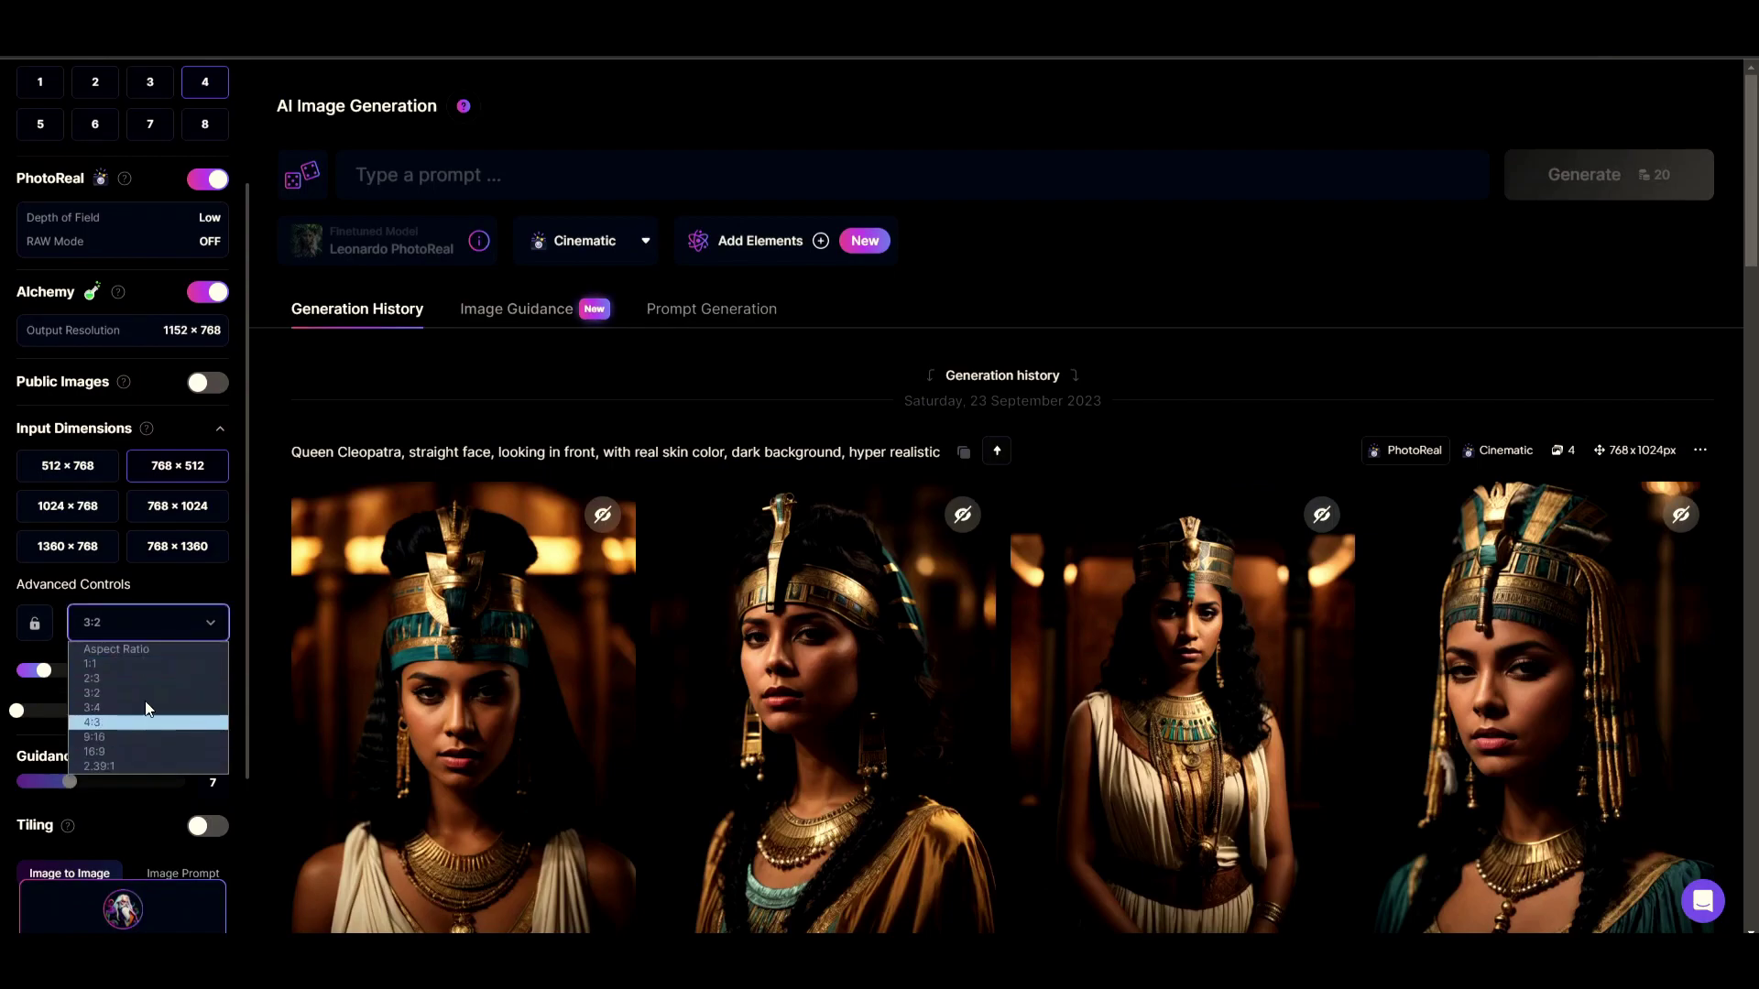
scroll(110, 687, "down", 2)
left_click(150, 759)
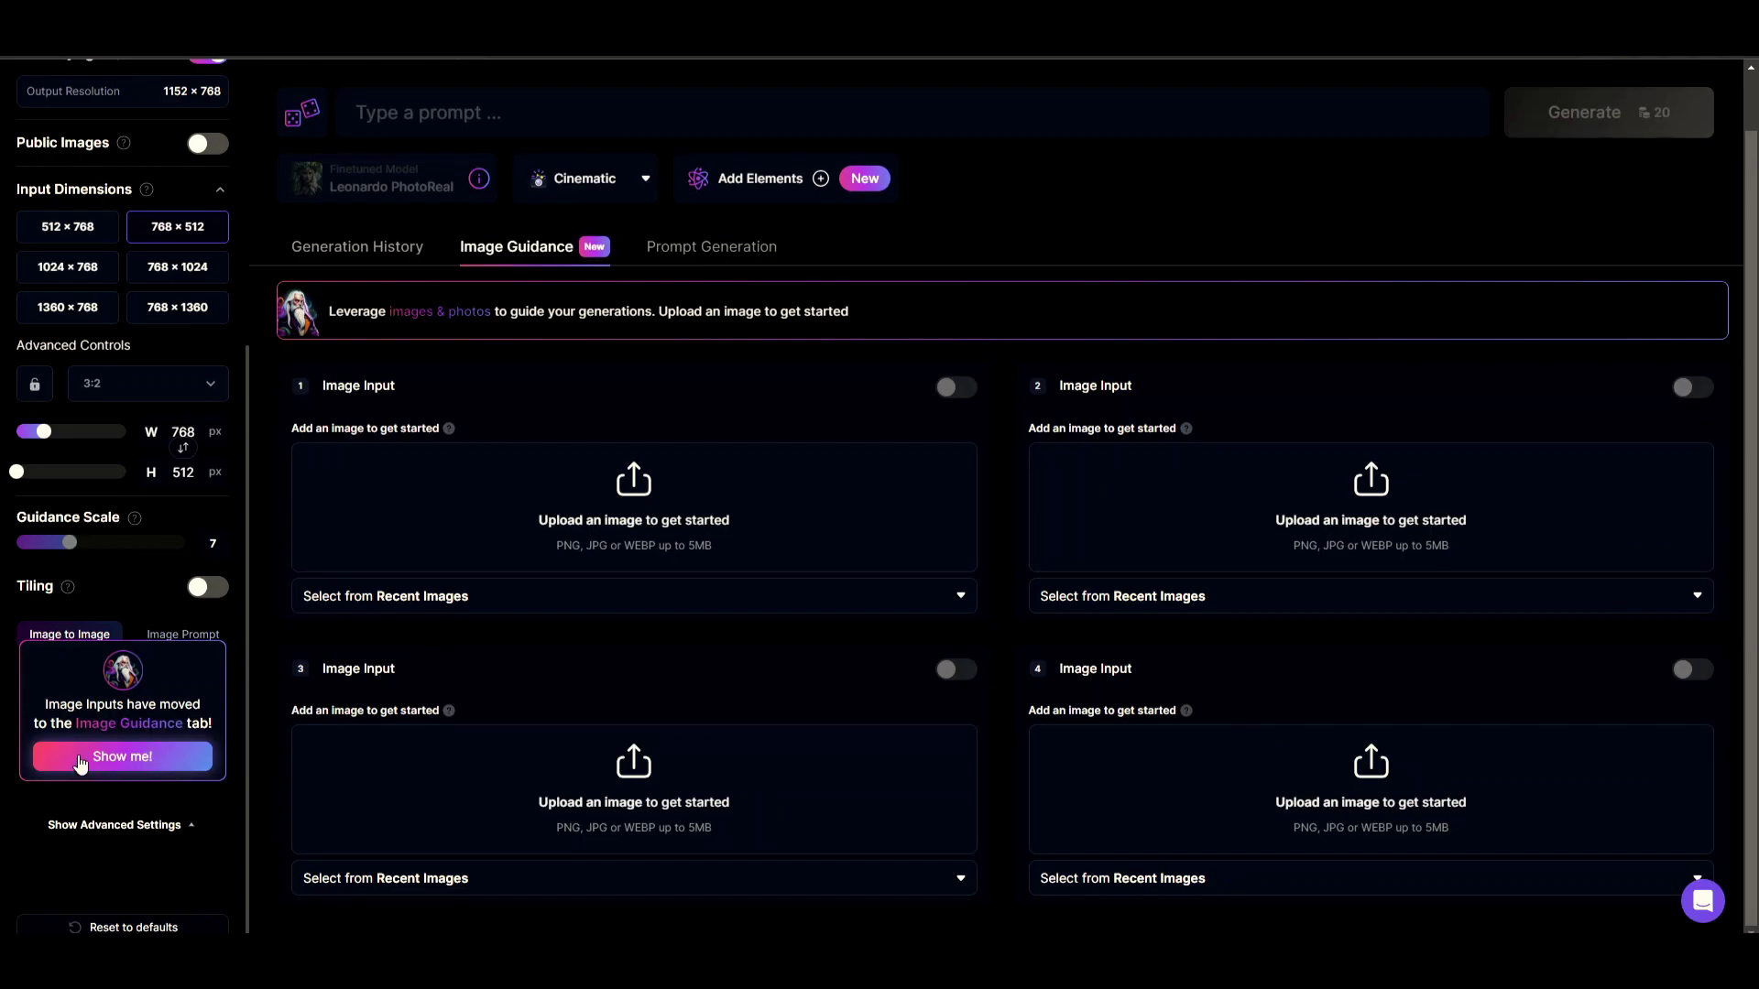
scroll(96, 455, "up", 5)
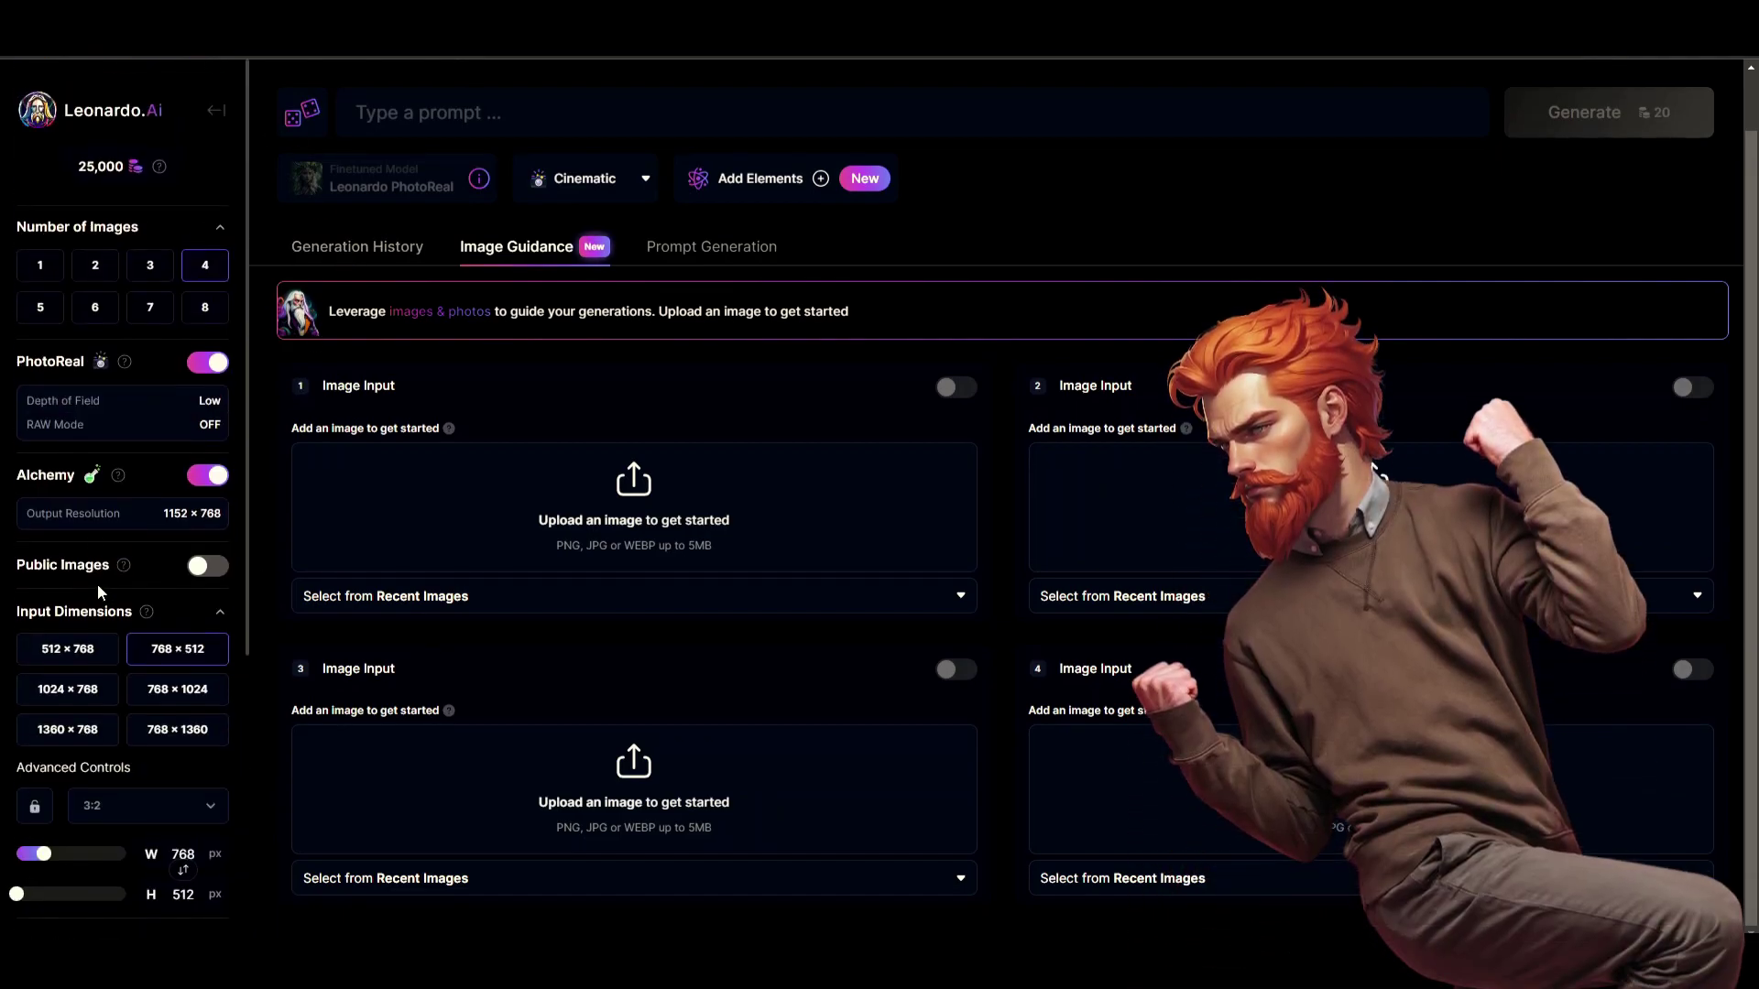
left_click(357, 247)
scroll(559, 302, "up", 2)
left_click(449, 177)
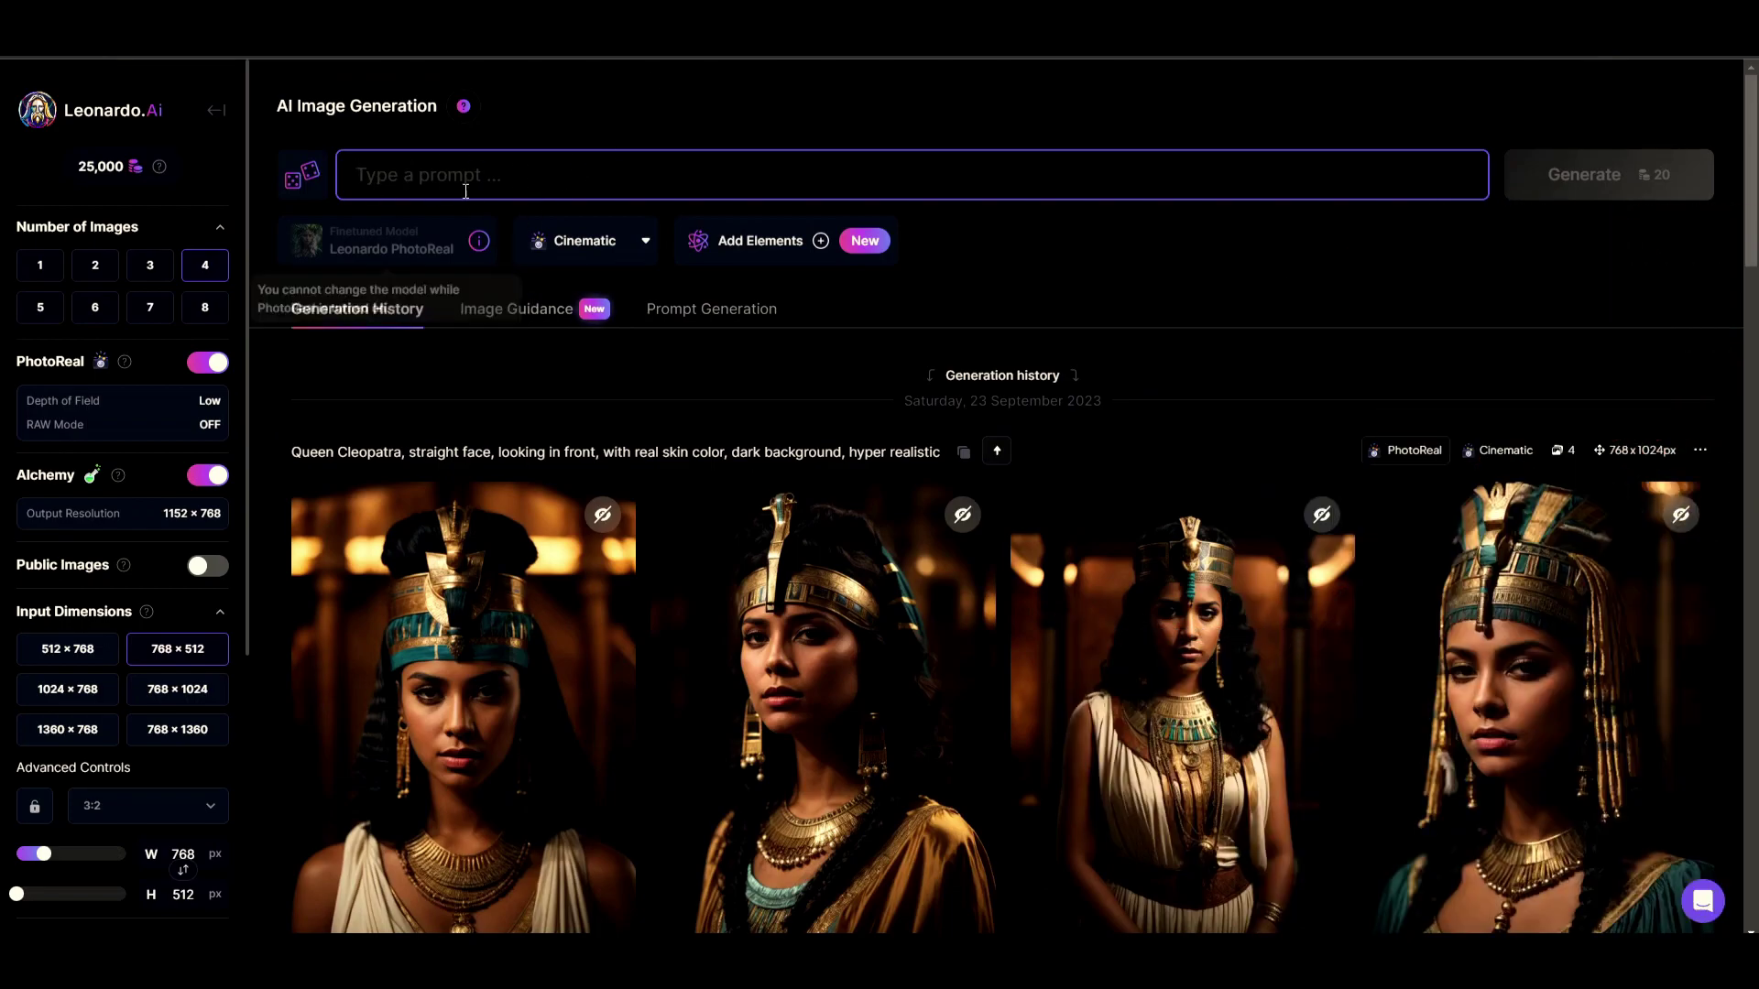
left_click(209, 365)
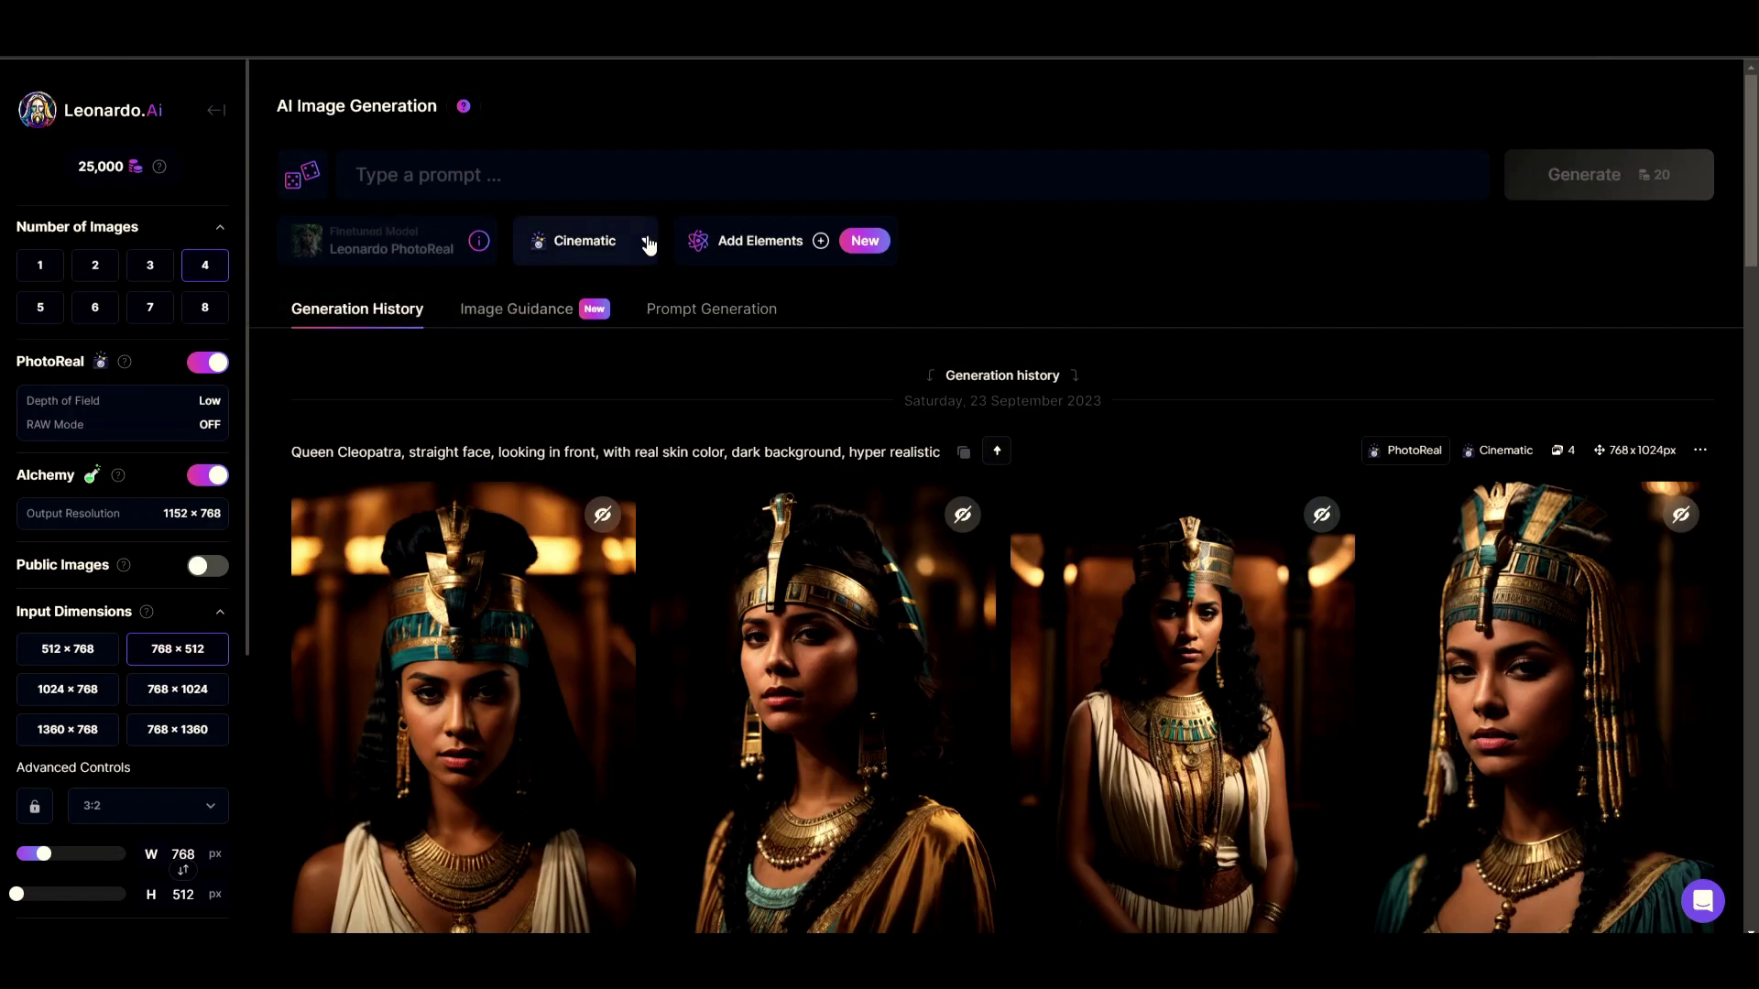
left_click(609, 244)
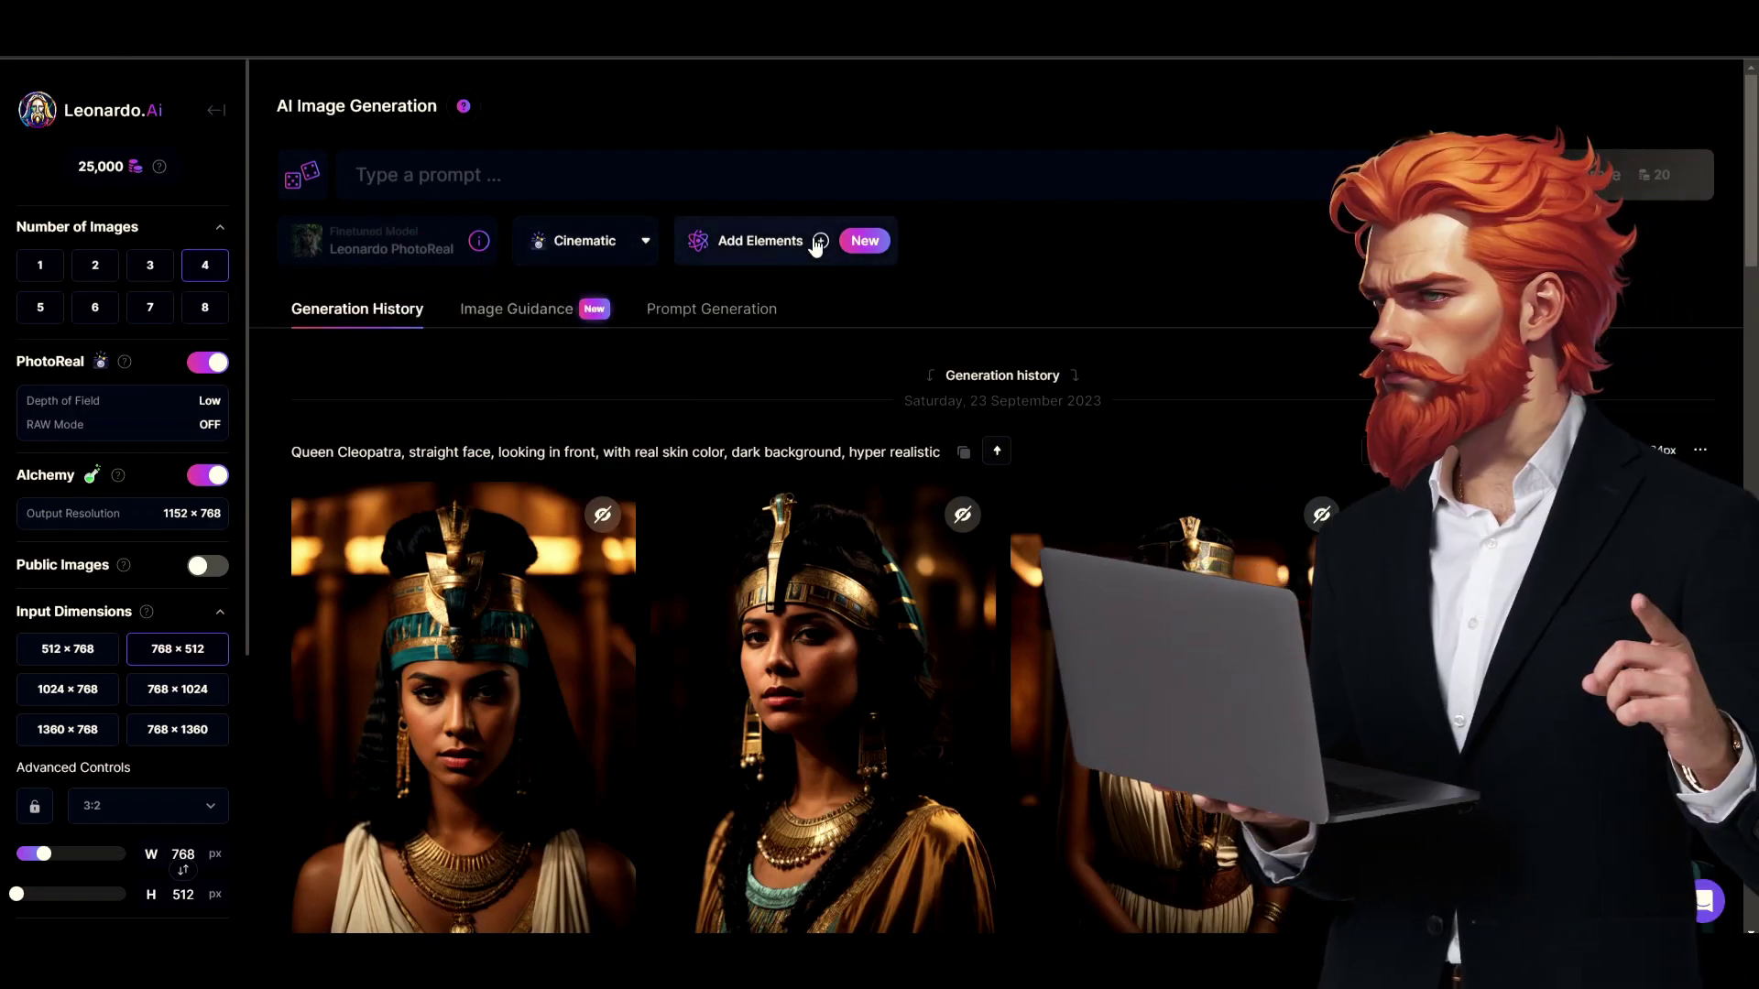
left_click(819, 242)
left_click(1325, 144)
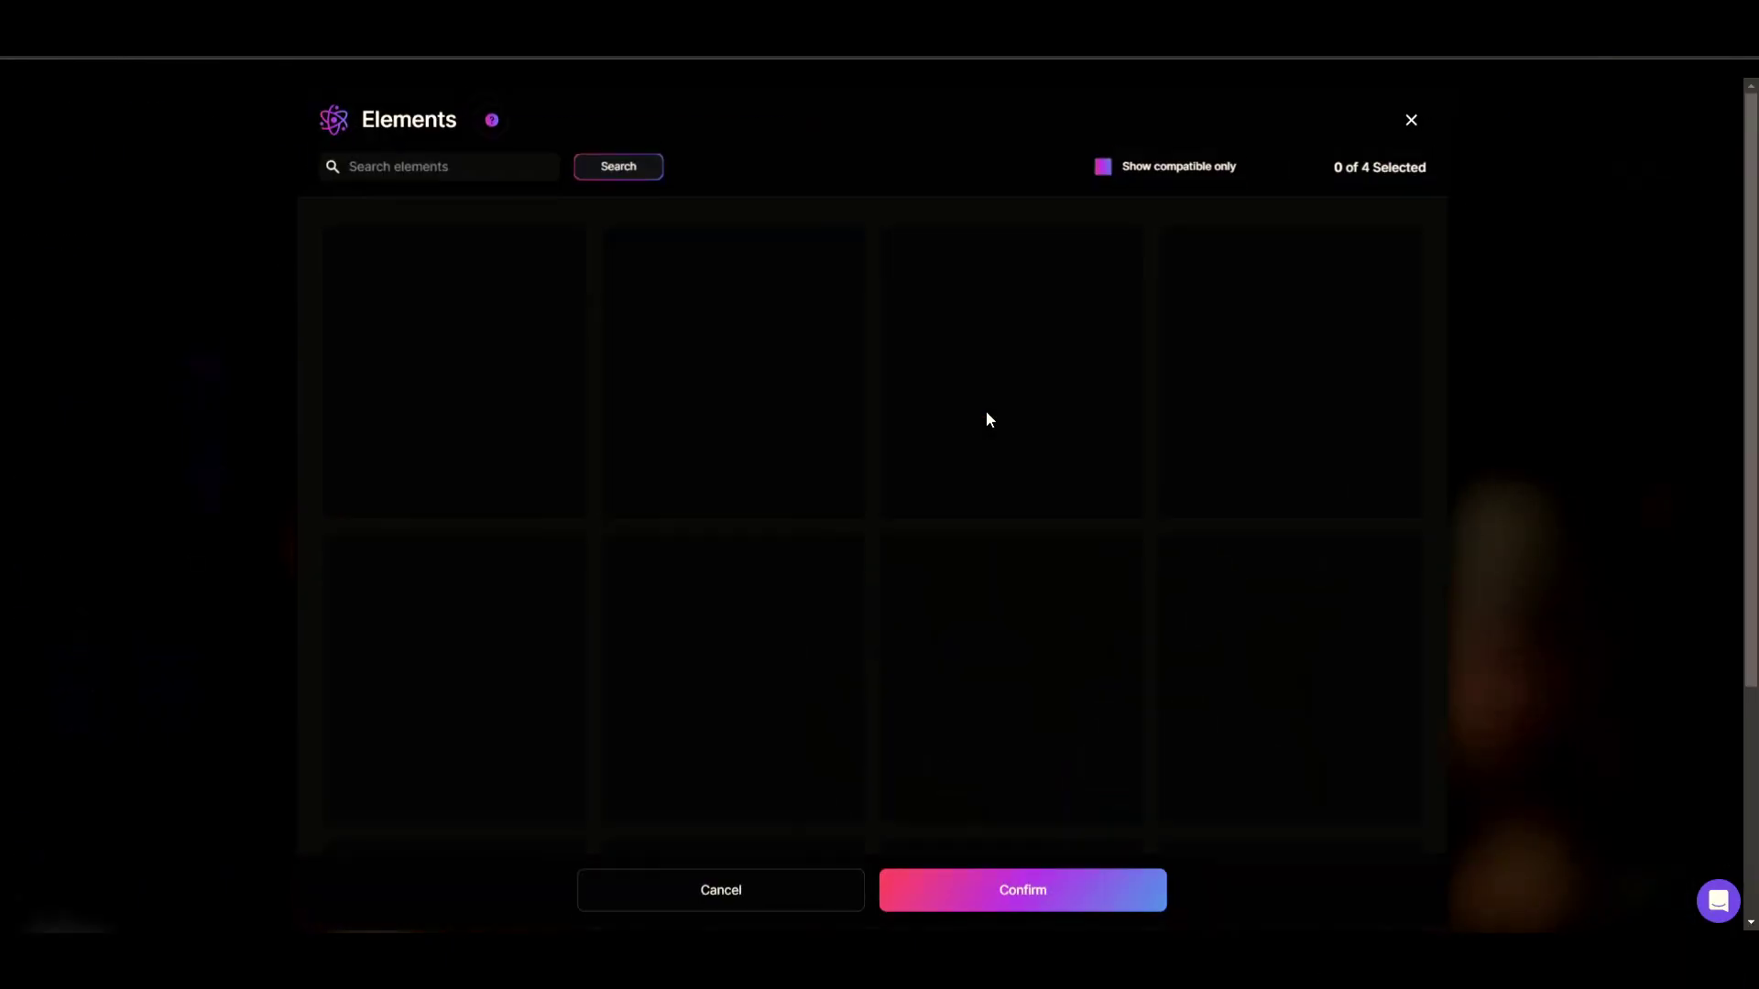
scroll(1220, 464, "down", 3)
scroll(1220, 463, "down", 5)
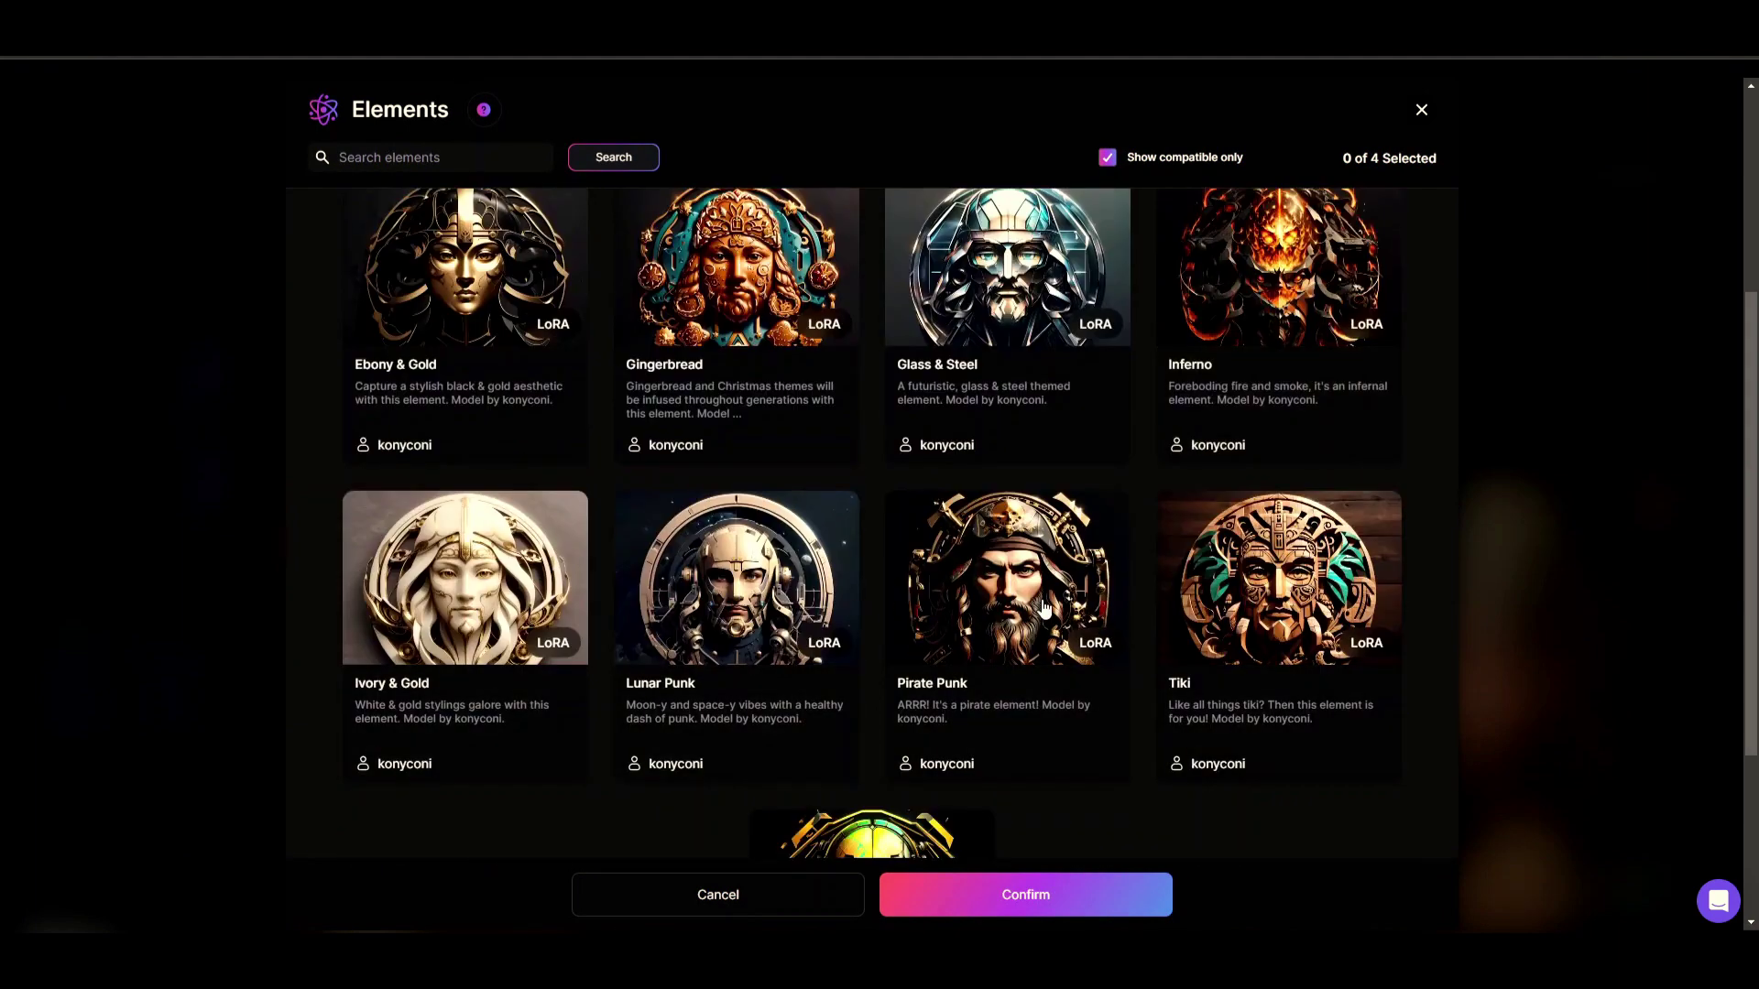
scroll(758, 523, "up", 7)
left_click(1008, 896)
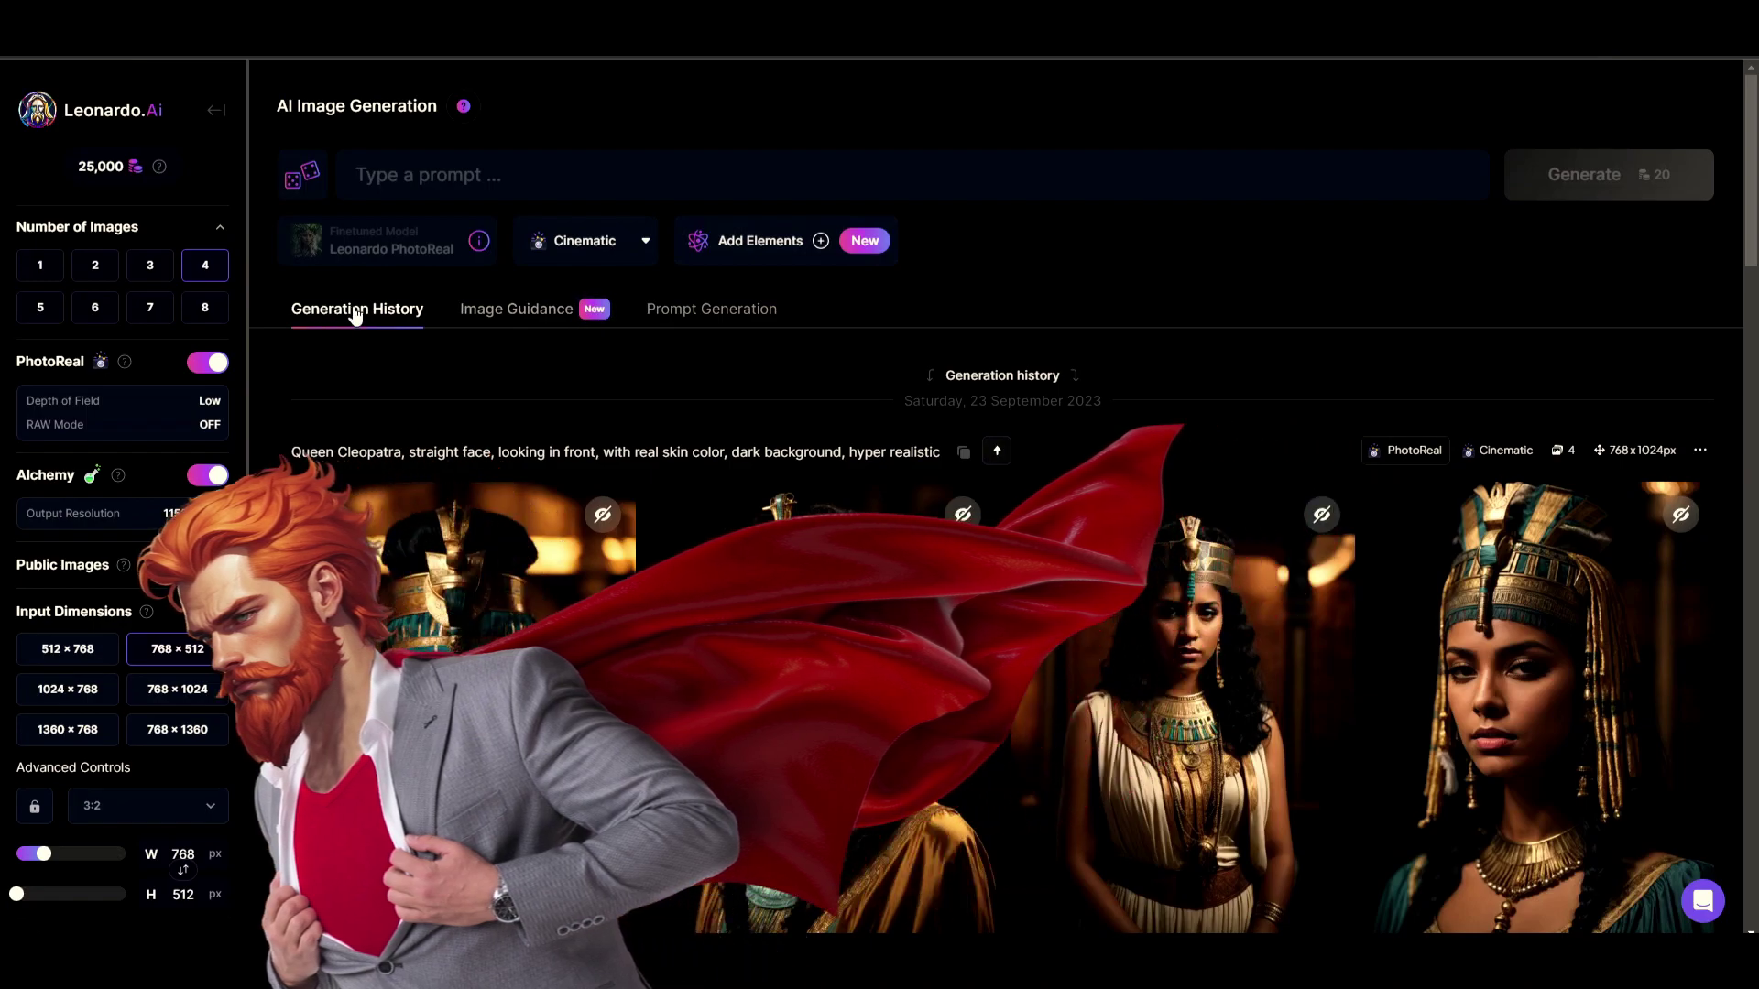
left_click(467, 311)
- Expand a basic idea with Prompt Generation's Ideate and generate images from the chosen idea
left_click(719, 311)
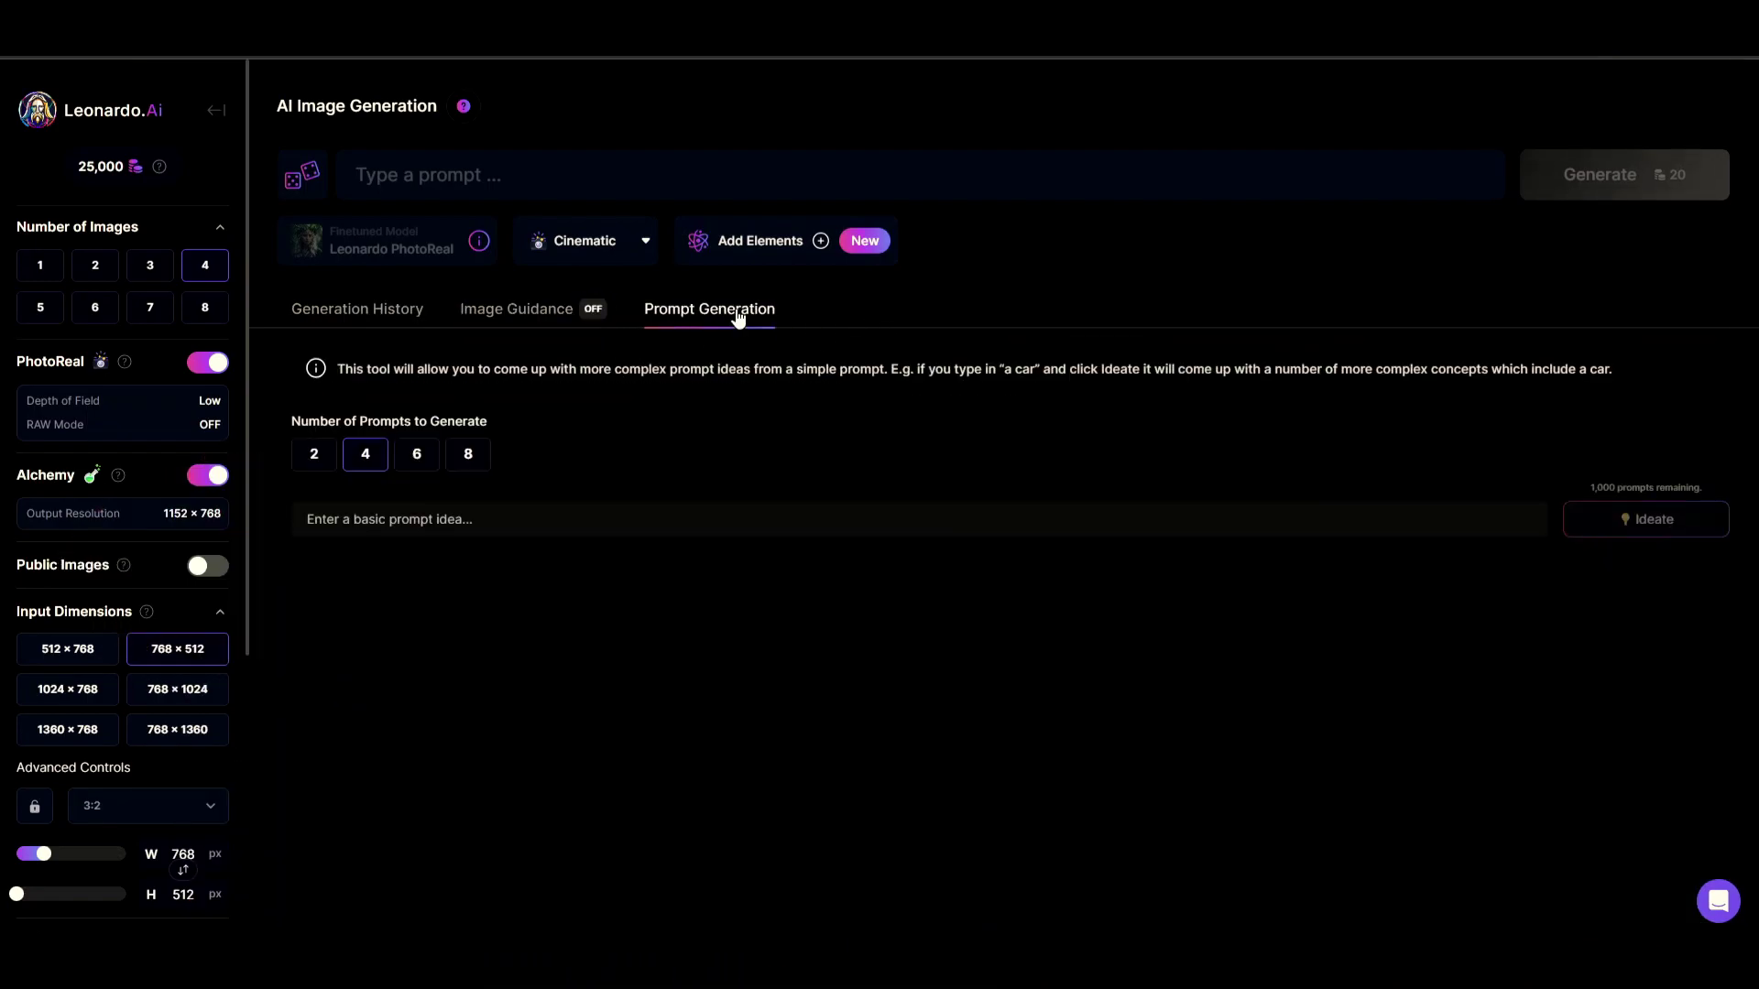
left_click(566, 515)
type("A")
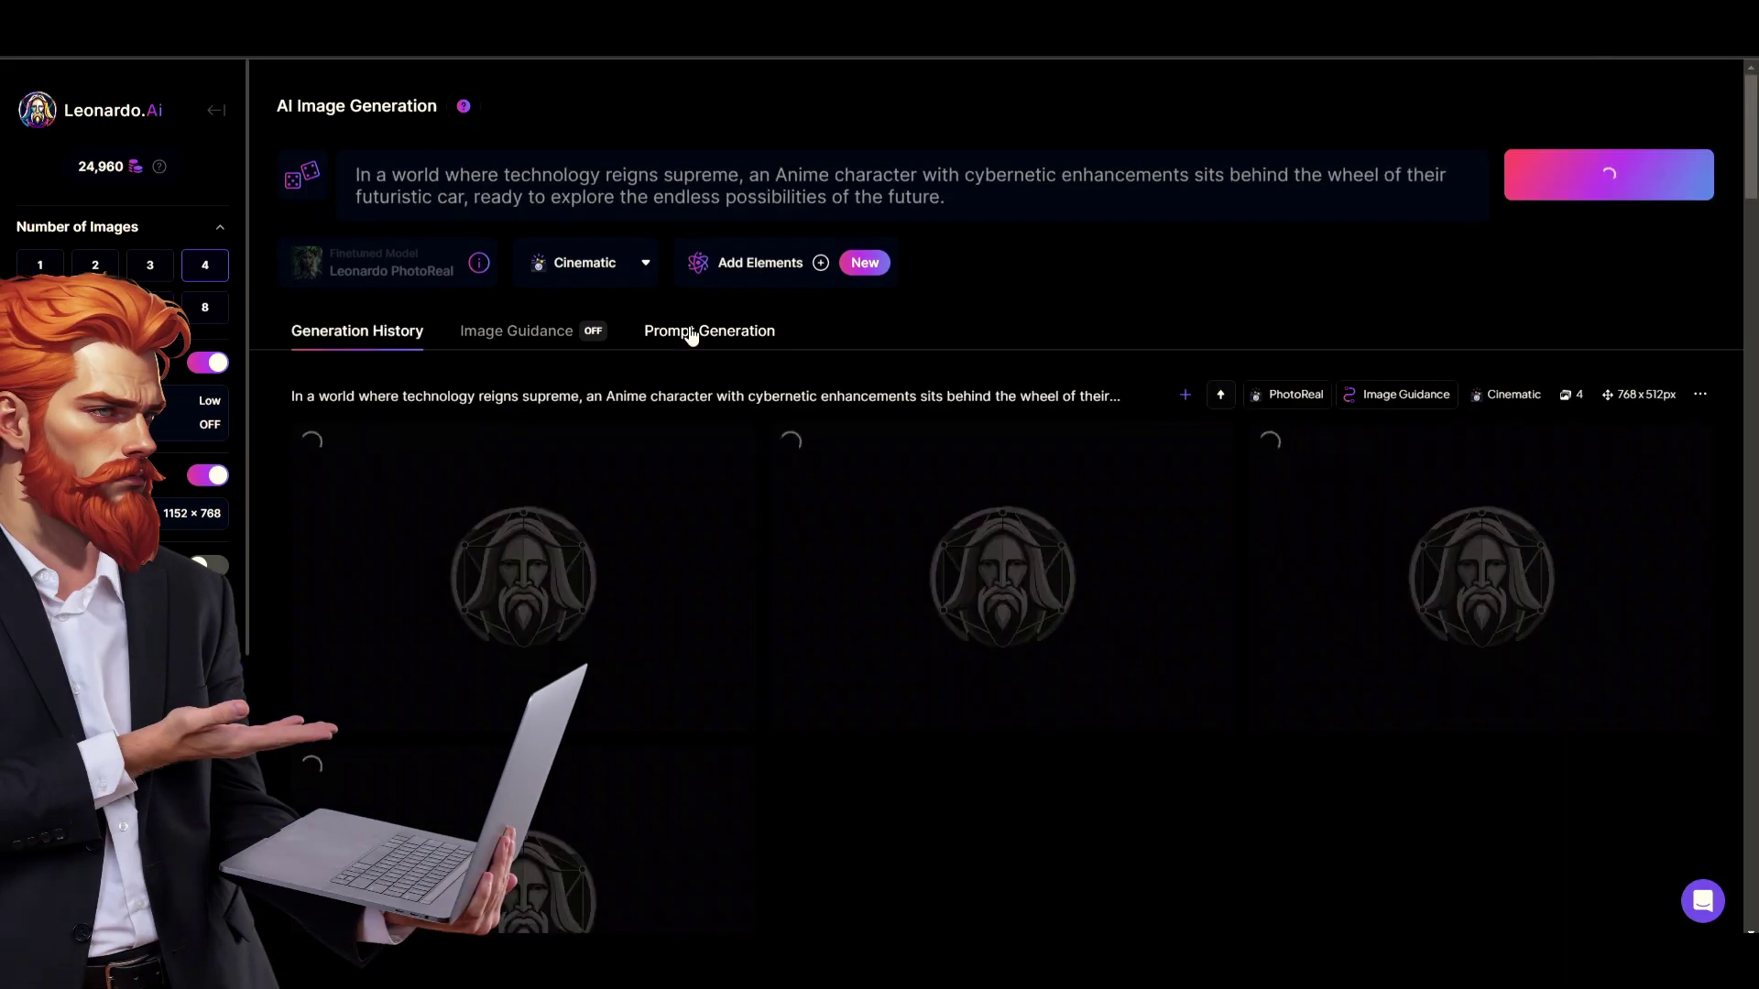
left_click(687, 334)
left_click(1630, 852)
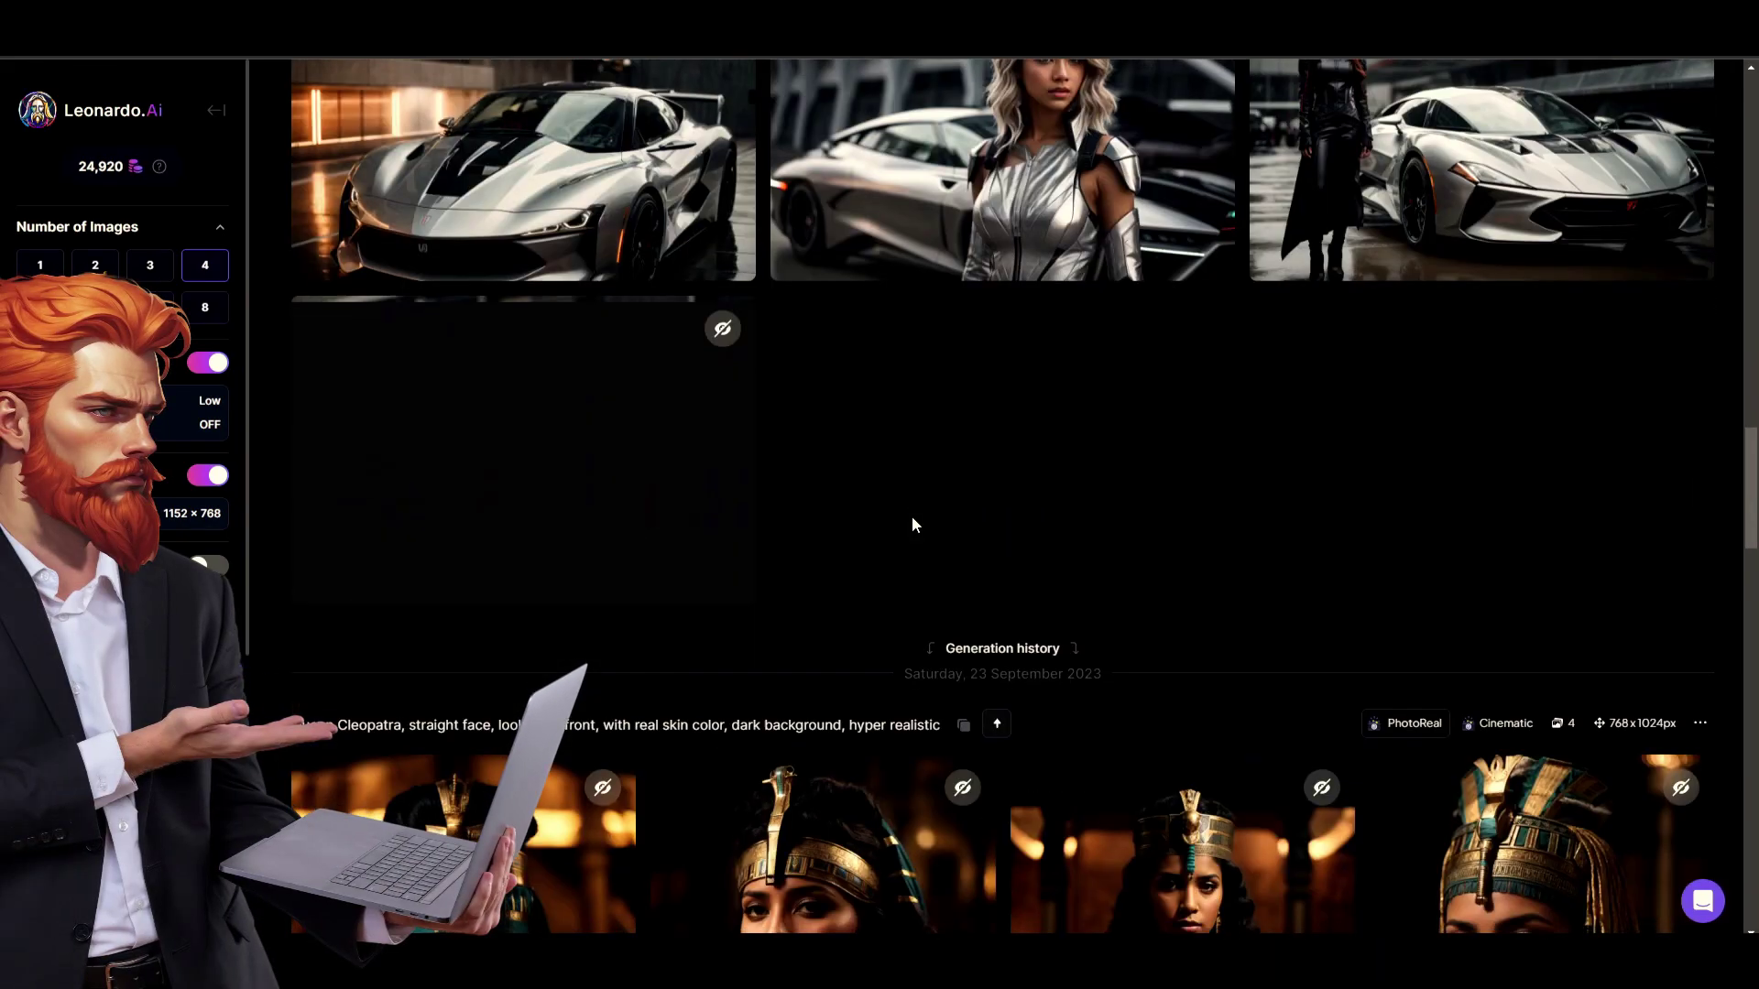
- Scroll through the silver futuristic car results and view the fourth image enlarged
scroll(911, 515, "down", 10)
scroll(911, 514, "up", 10)
scroll(913, 519, "up", 2)
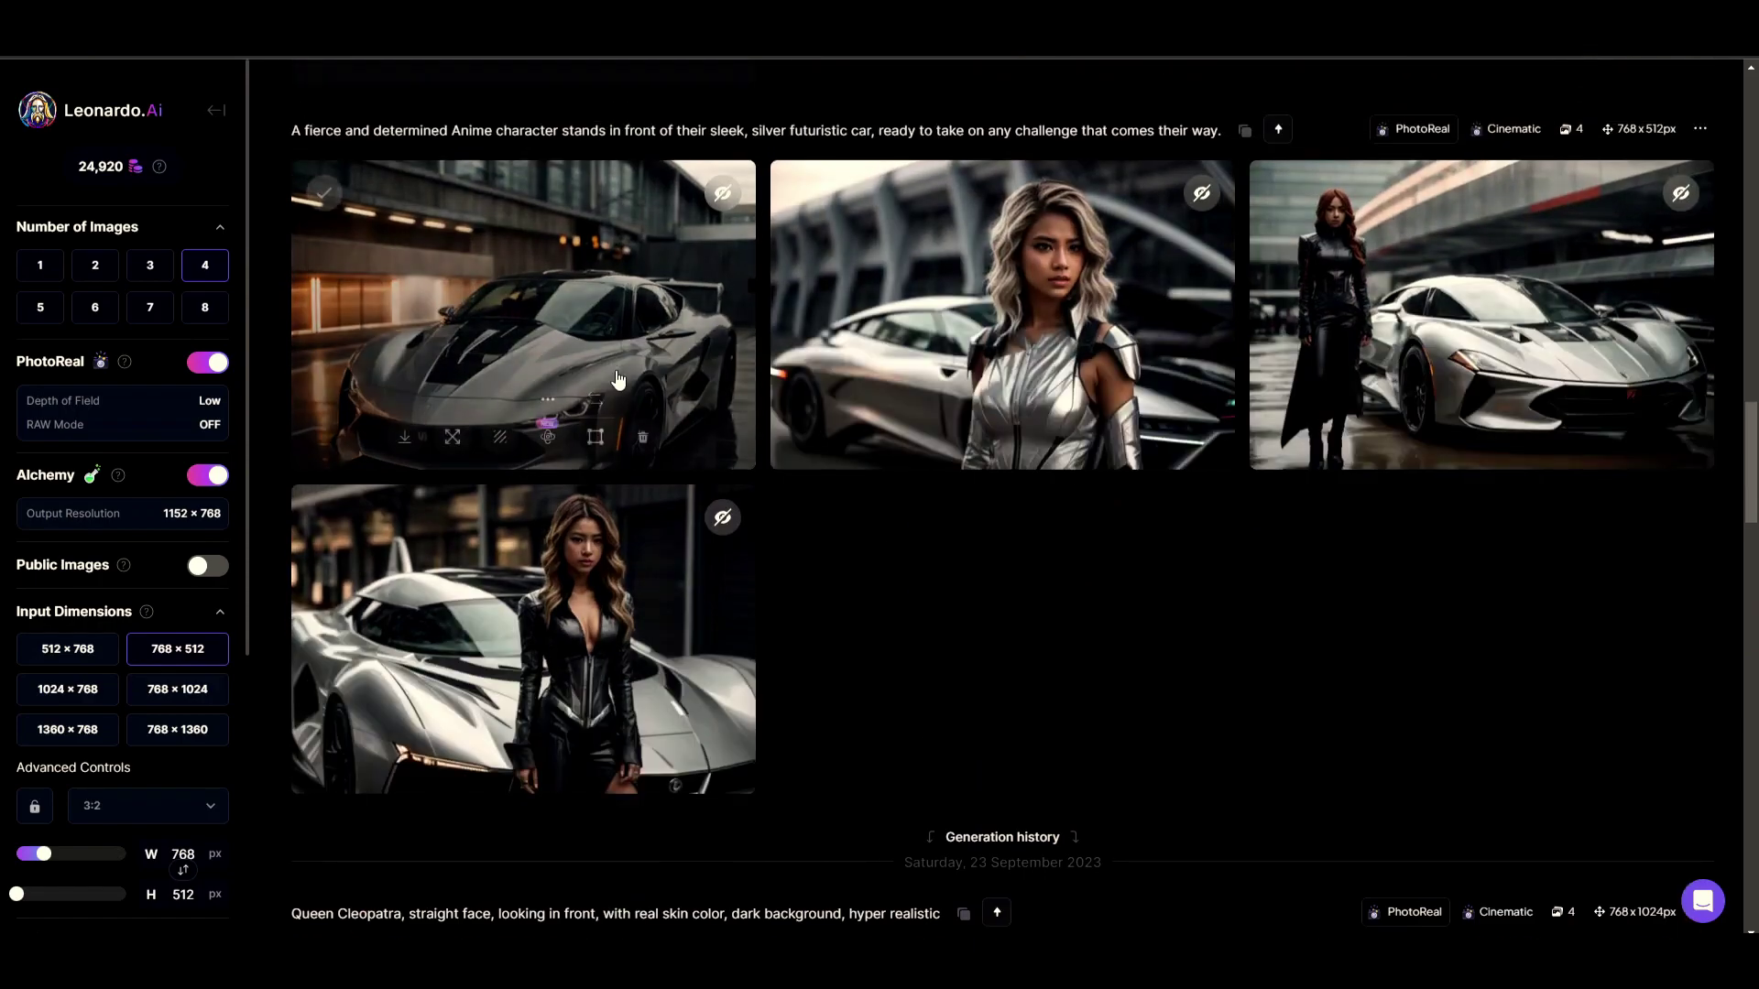
left_click(570, 635)
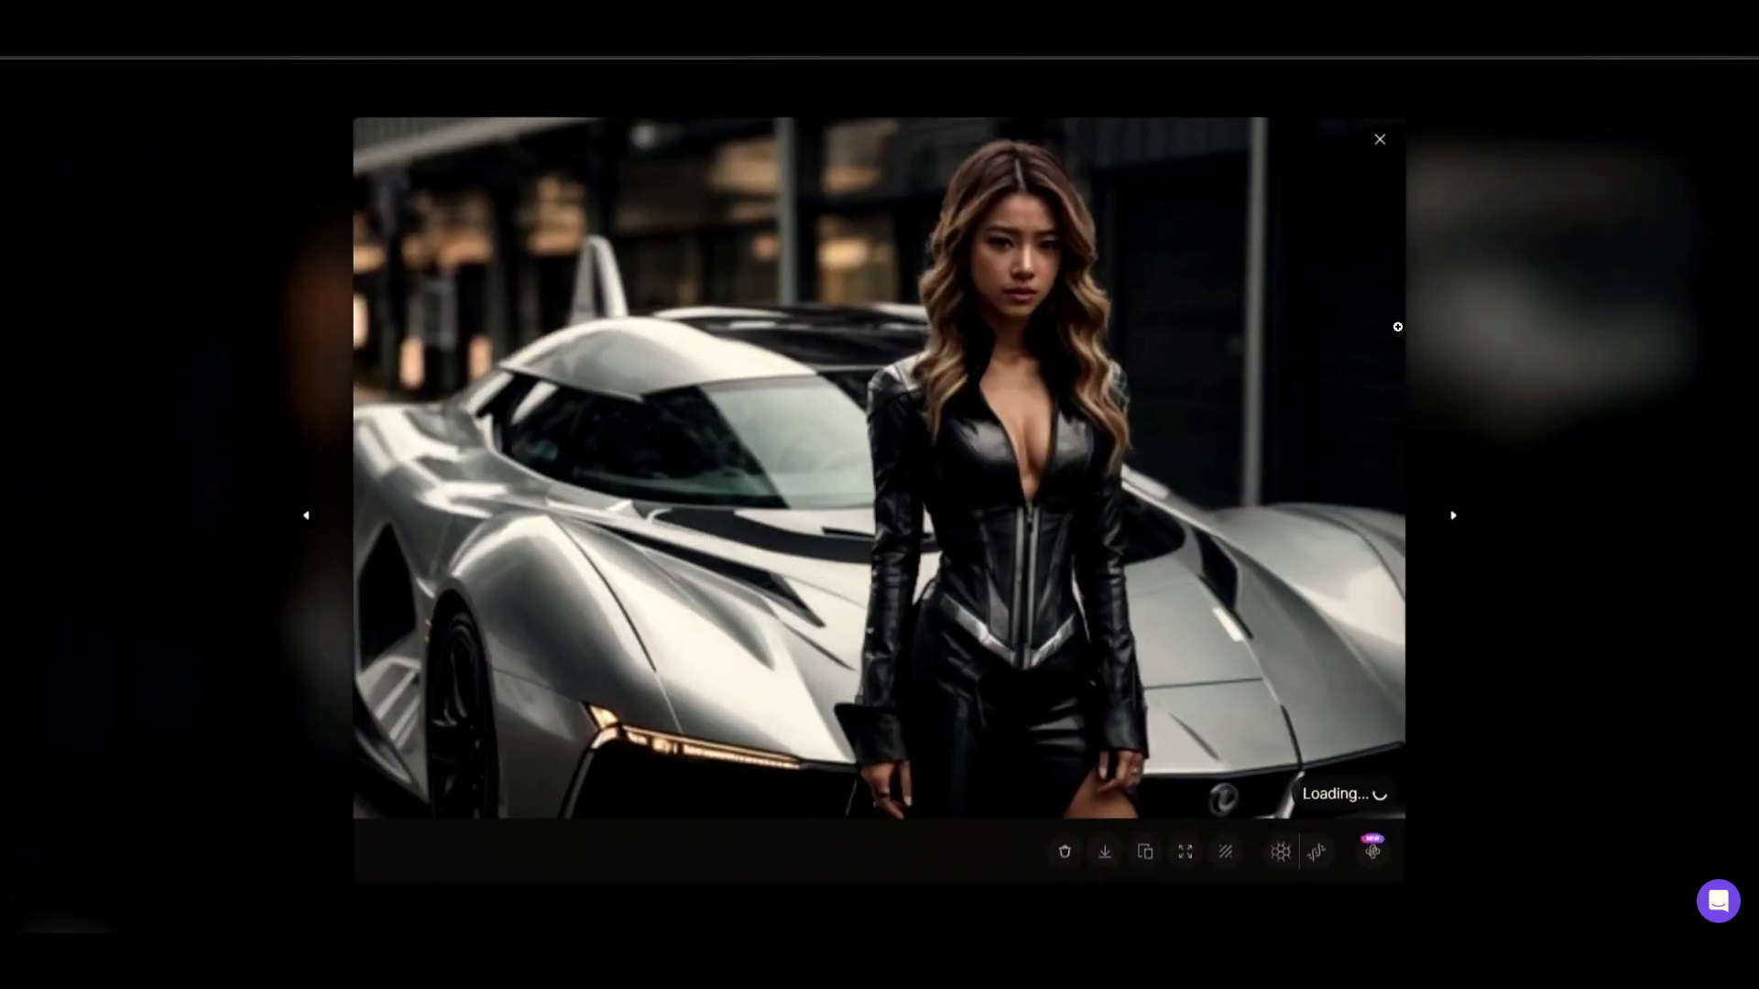
key("Escape")
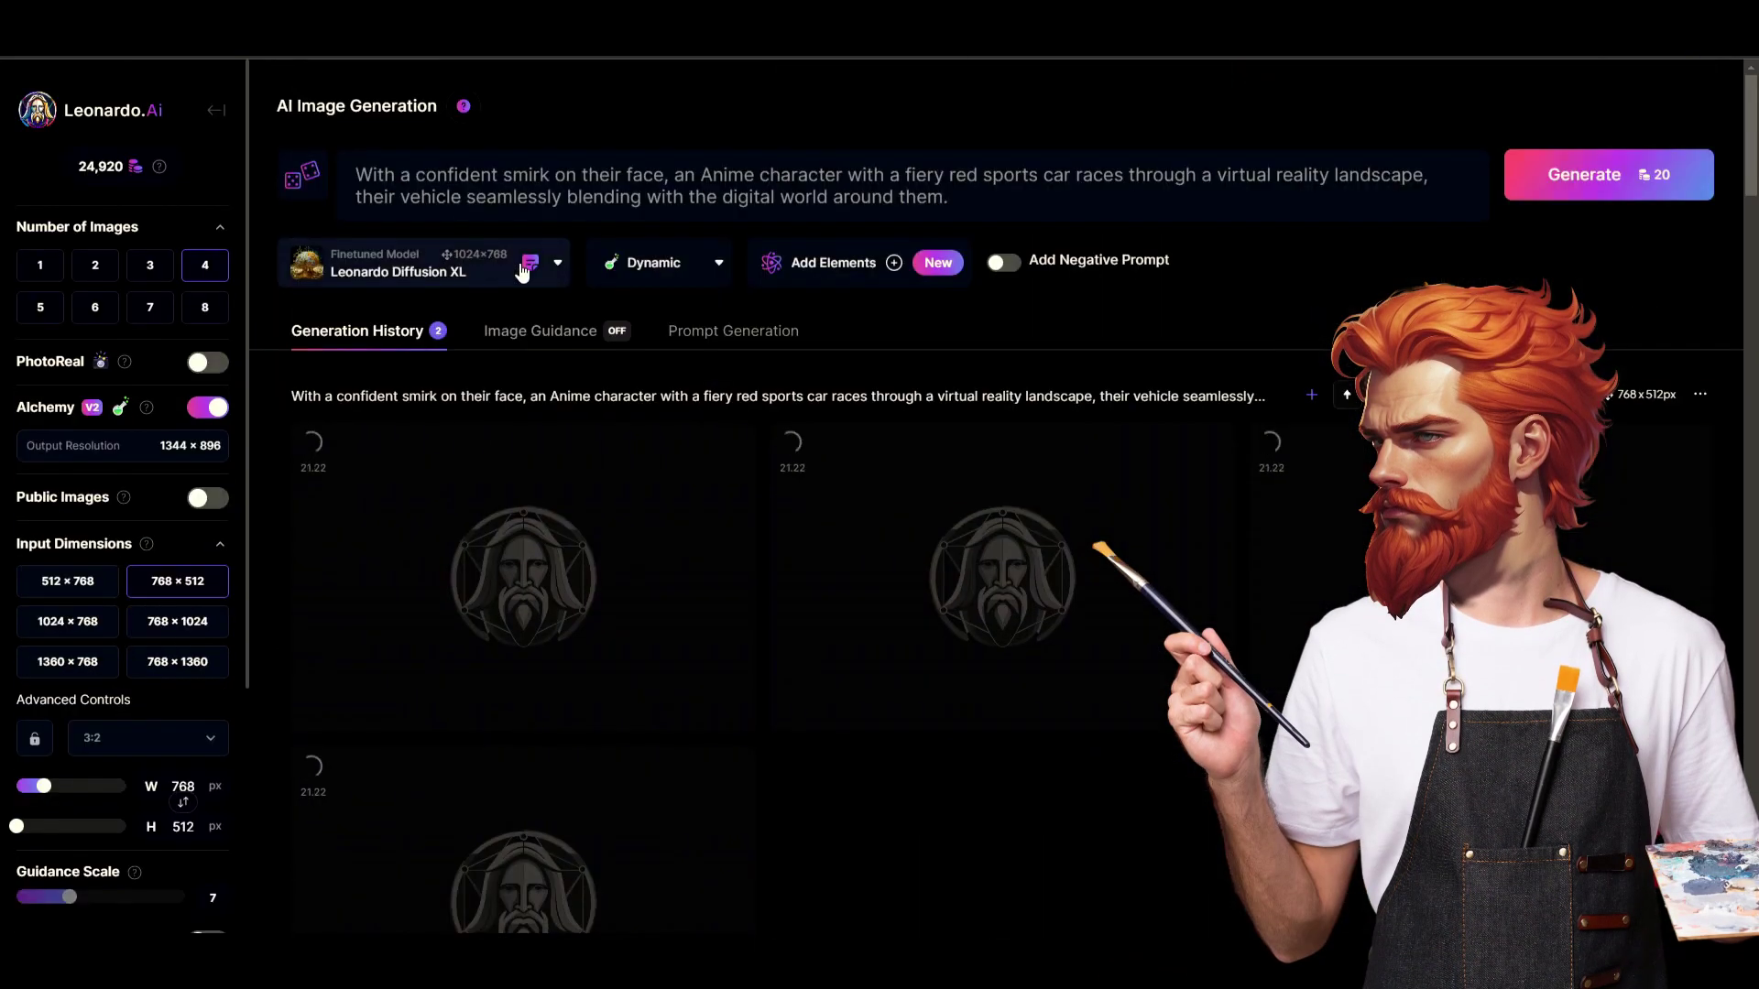
- Switch the model to Anime Pastel Dream with the Anime style preset
left_click(523, 267)
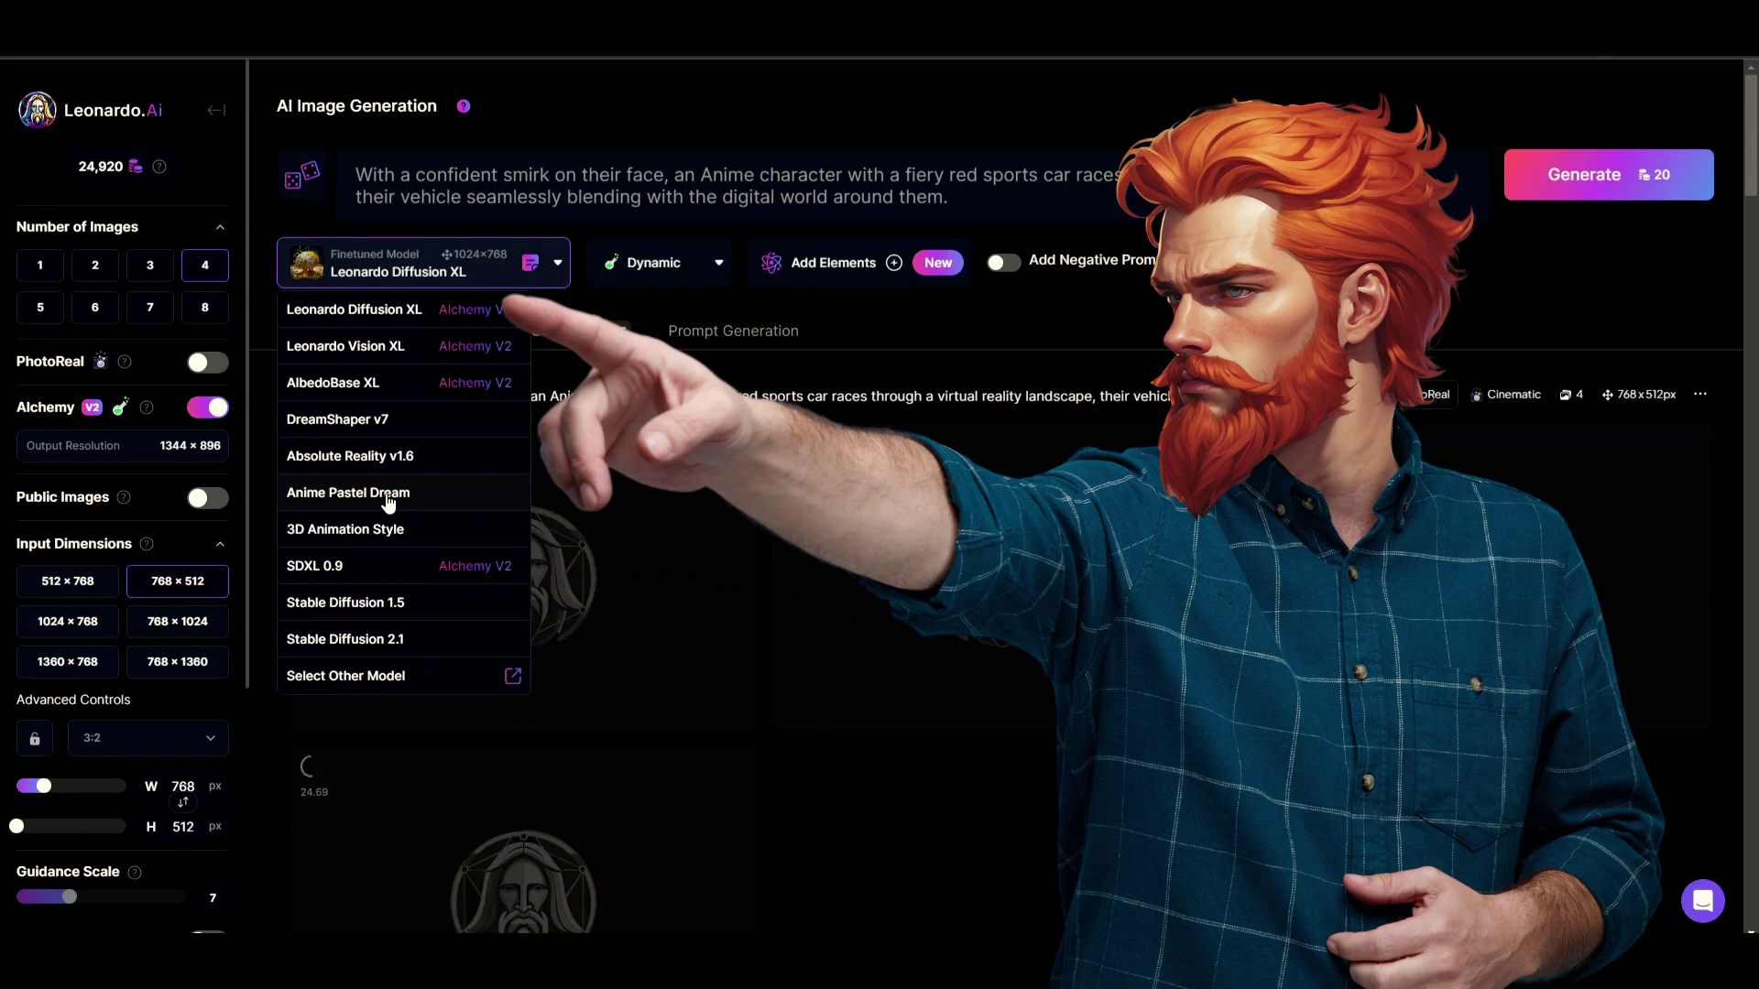
left_click(366, 495)
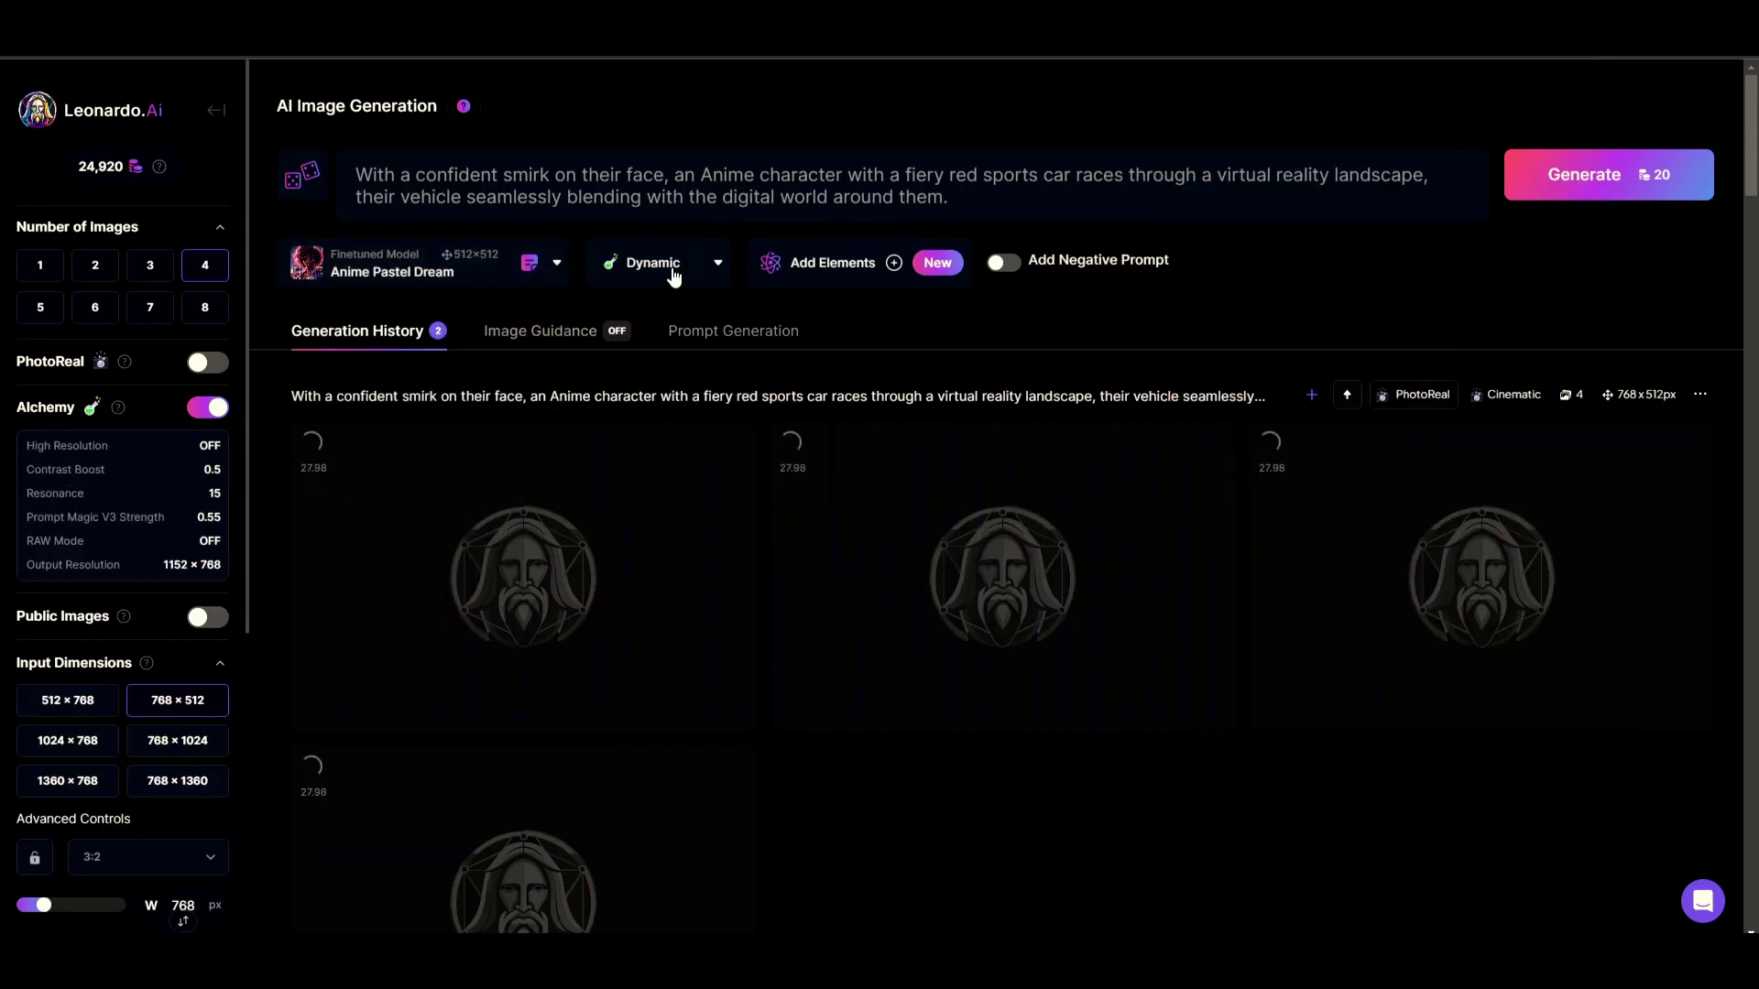
left_click(693, 273)
left_click(653, 328)
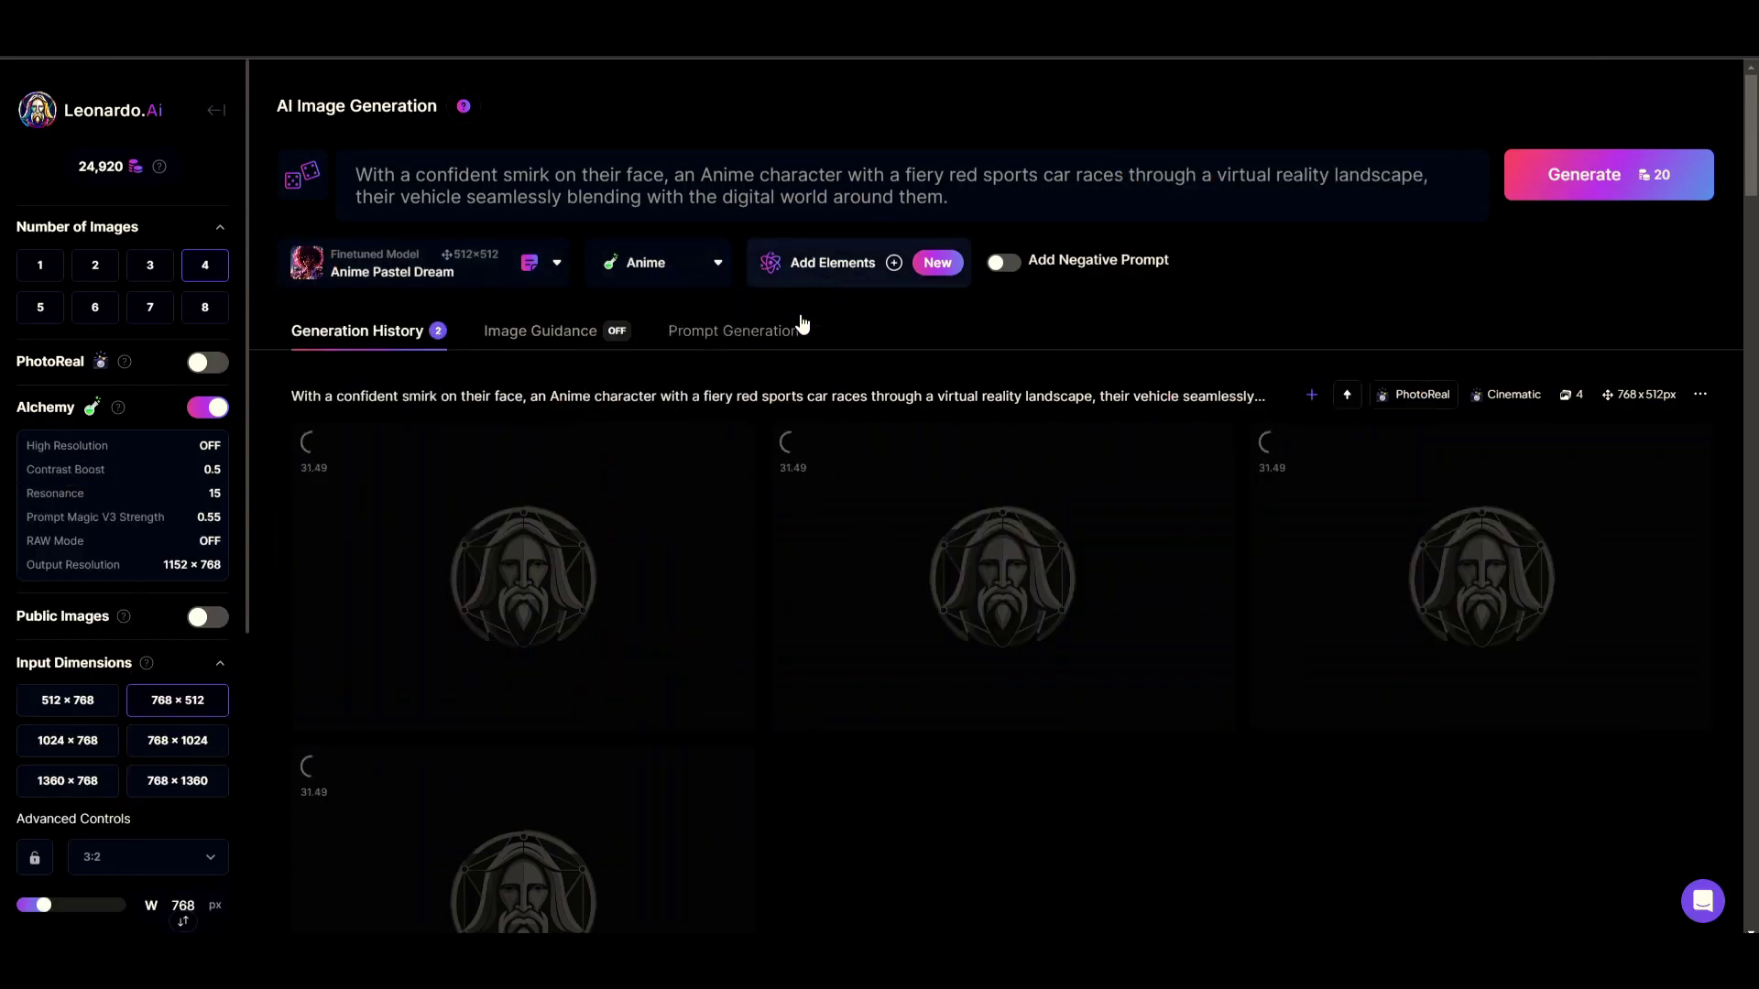
- Add the negative prompt 'single character, def', browse the results and enlarge the middle image
left_click(721, 342)
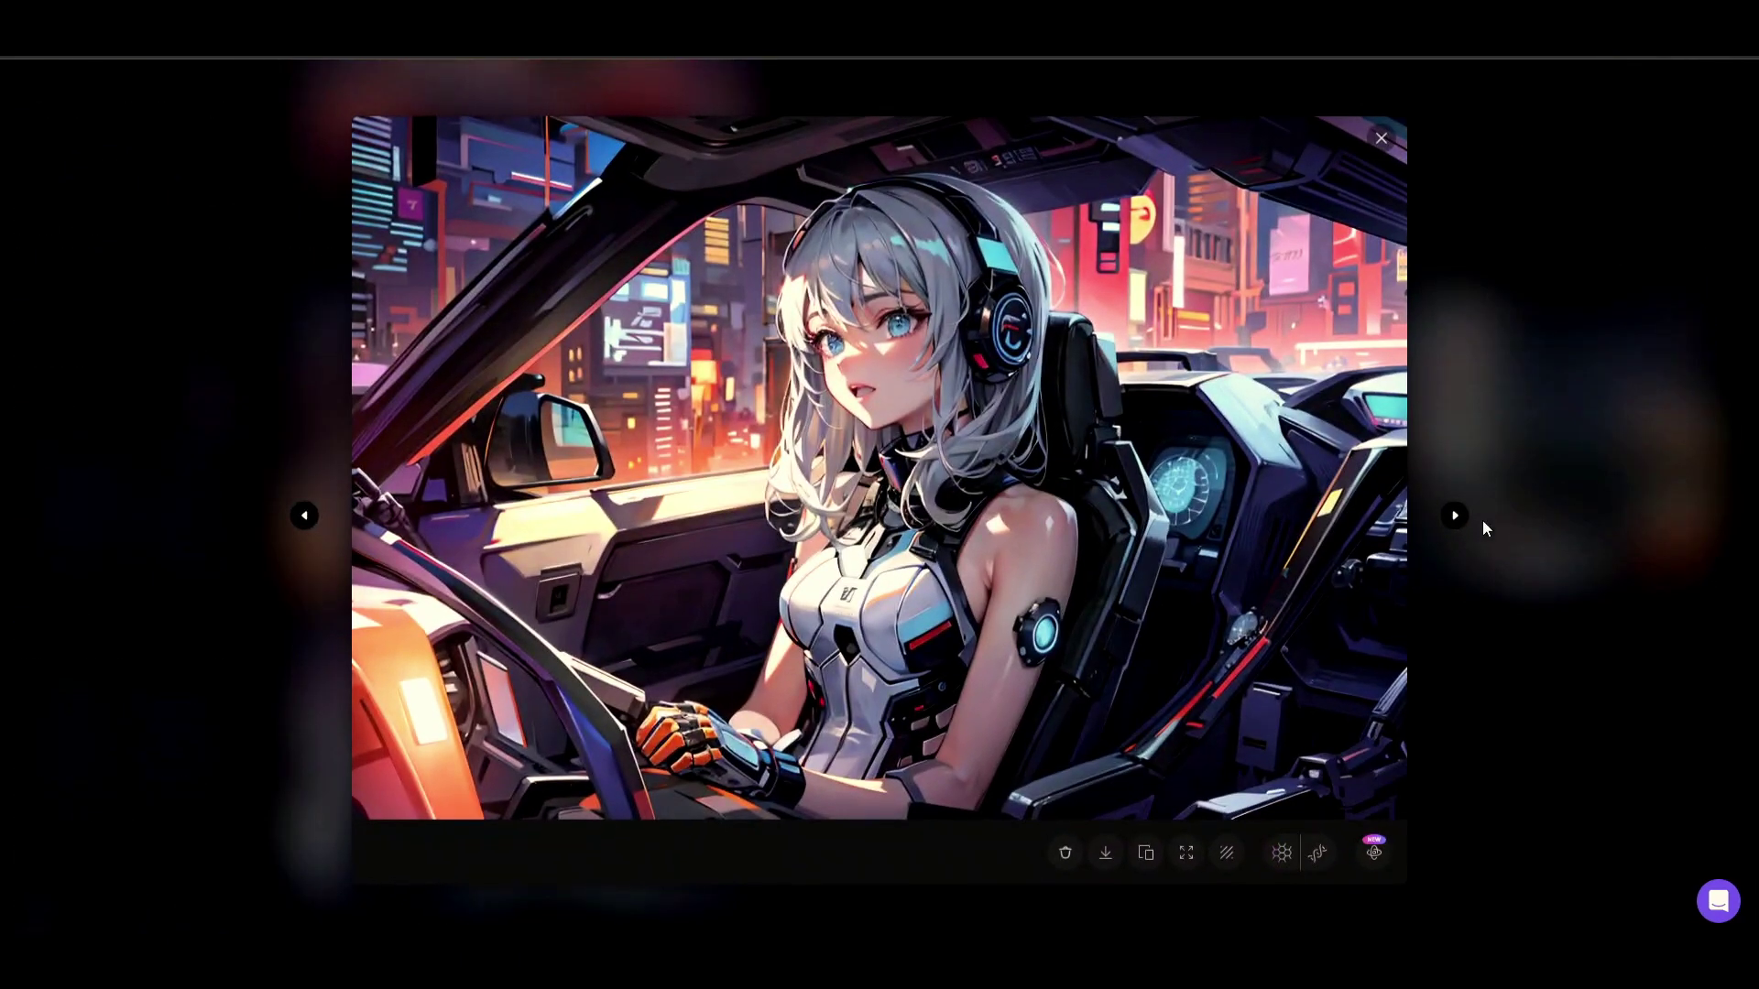
left_click(1454, 518)
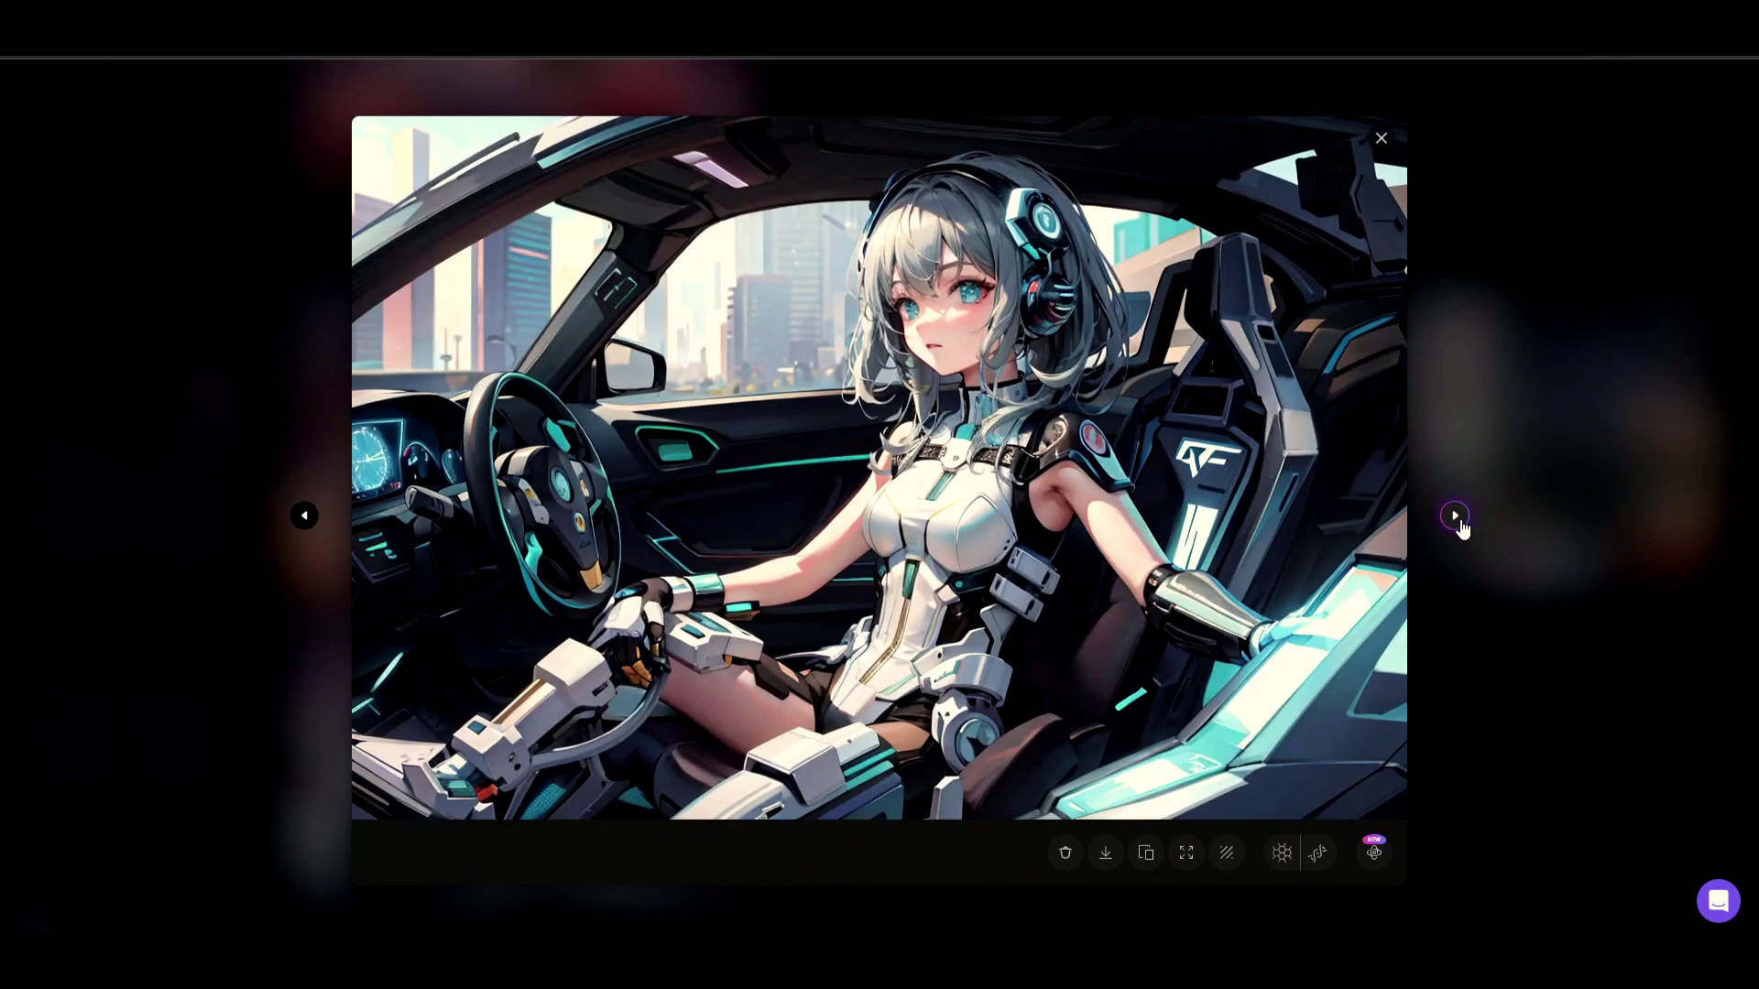
left_click(1457, 517)
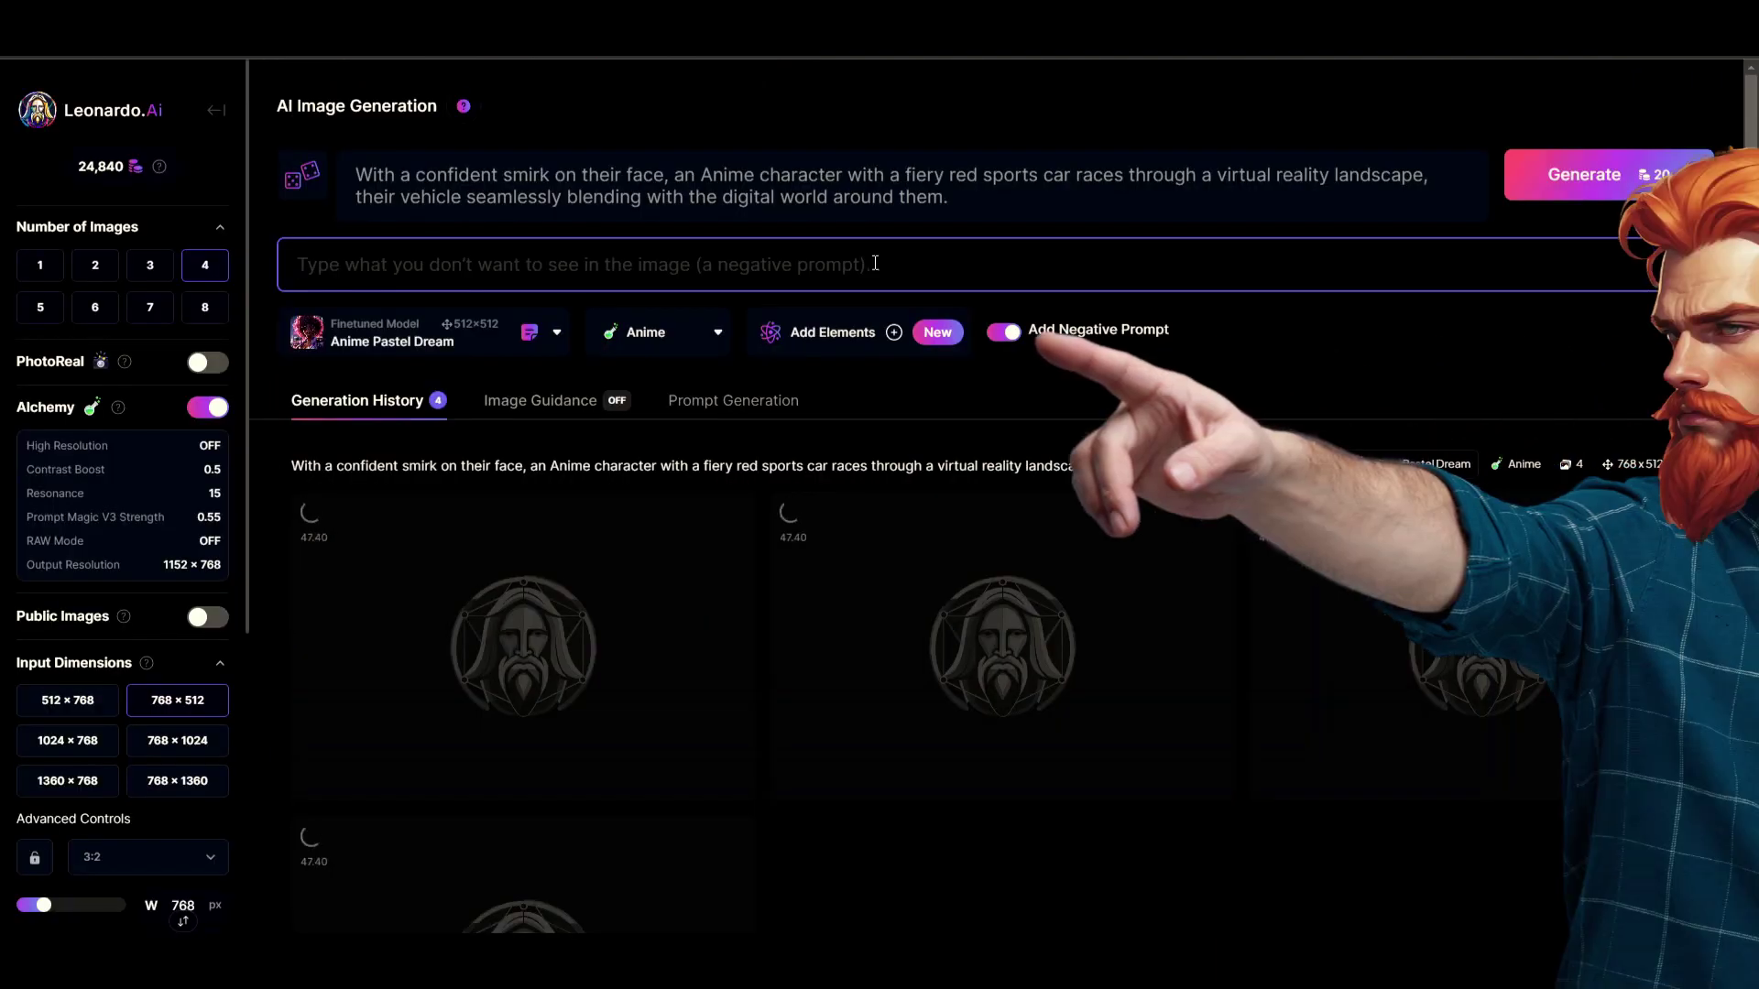
type("single character")
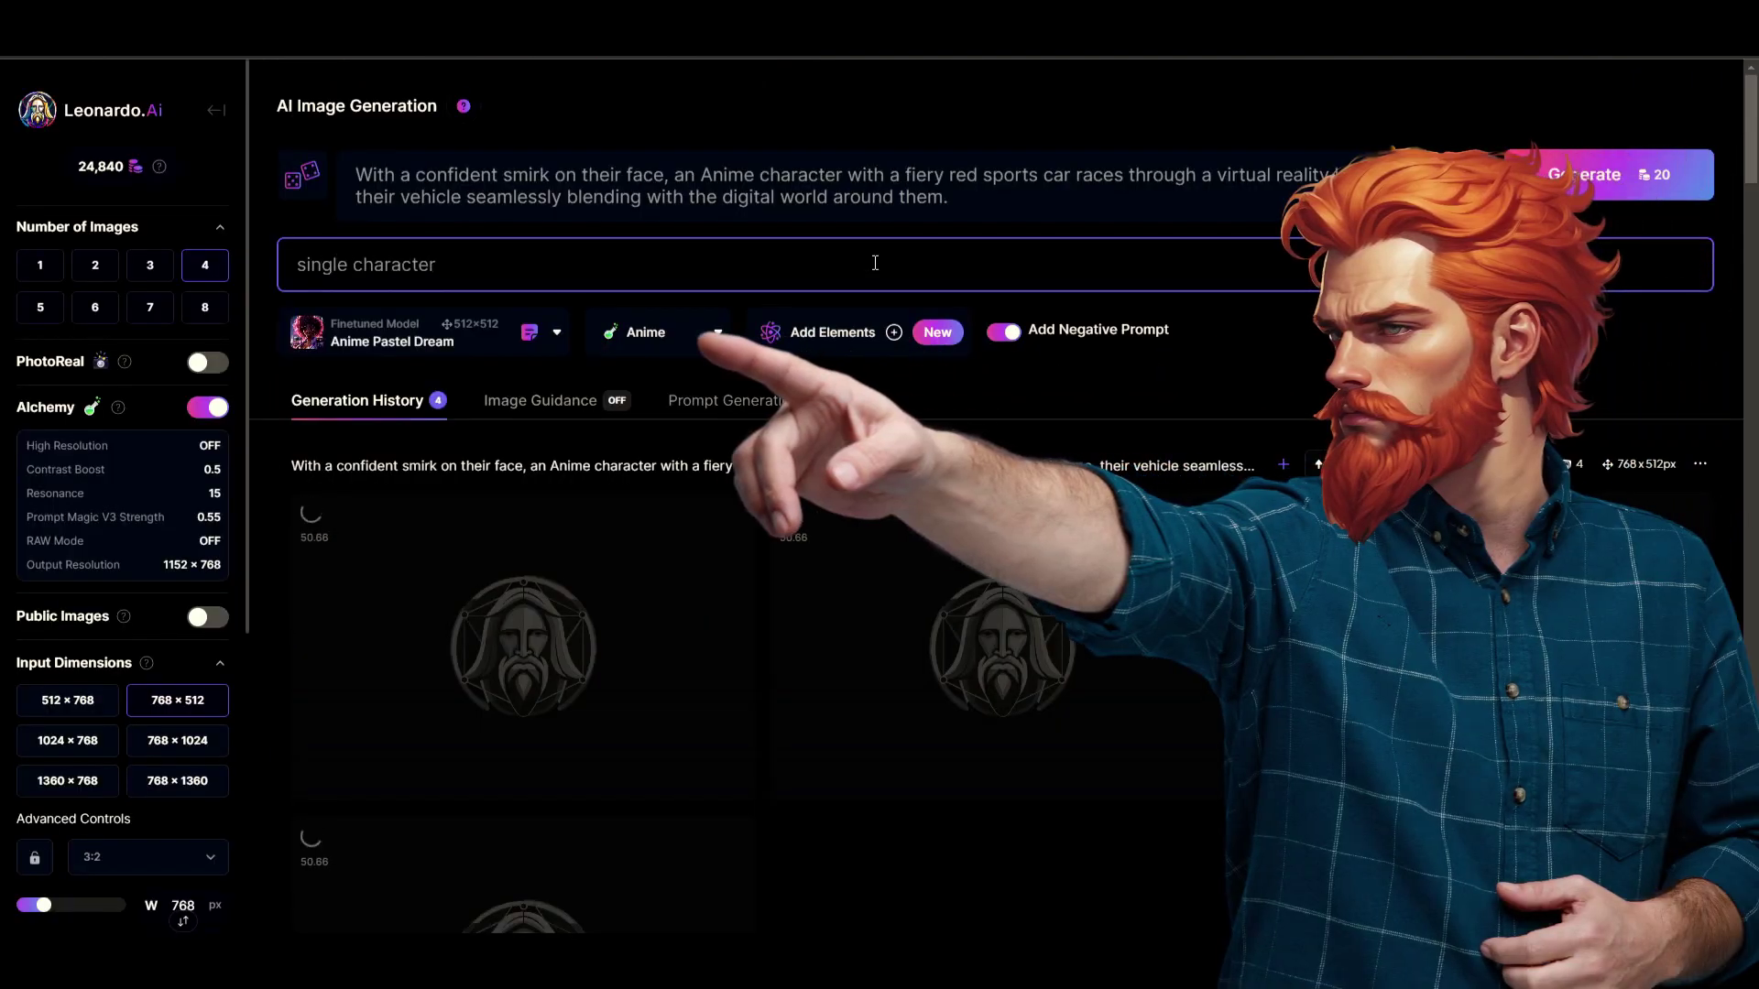
type(", def")
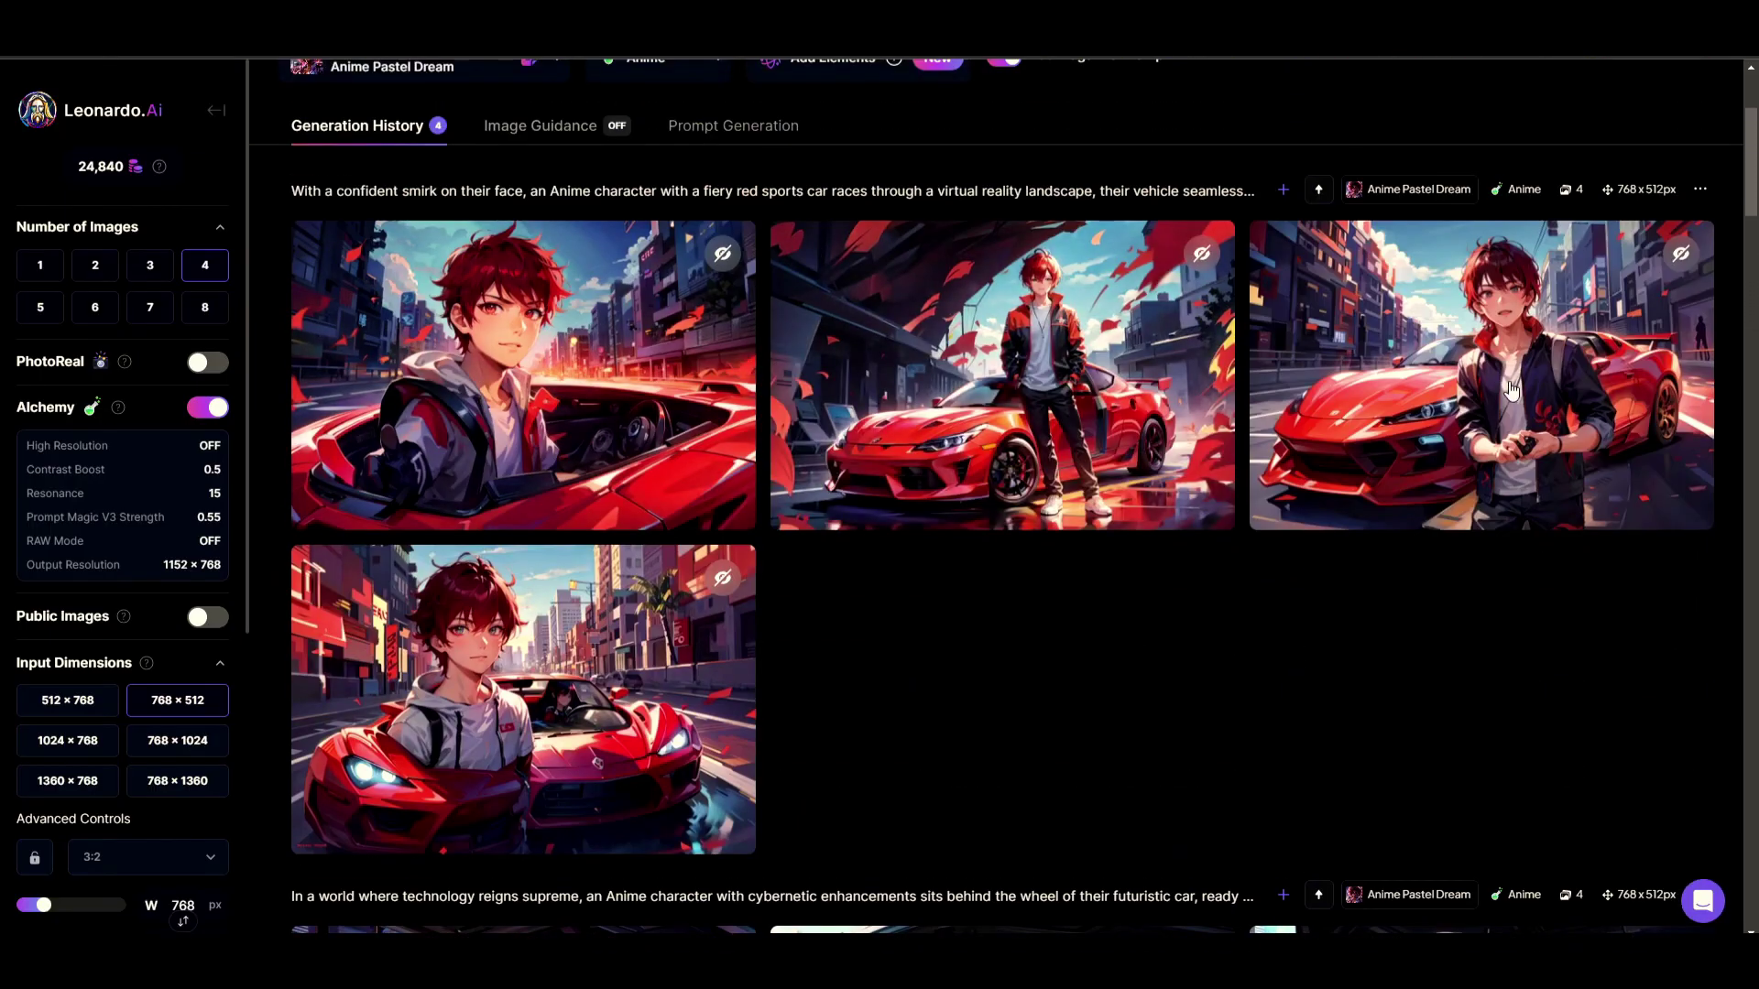
left_click(966, 399)
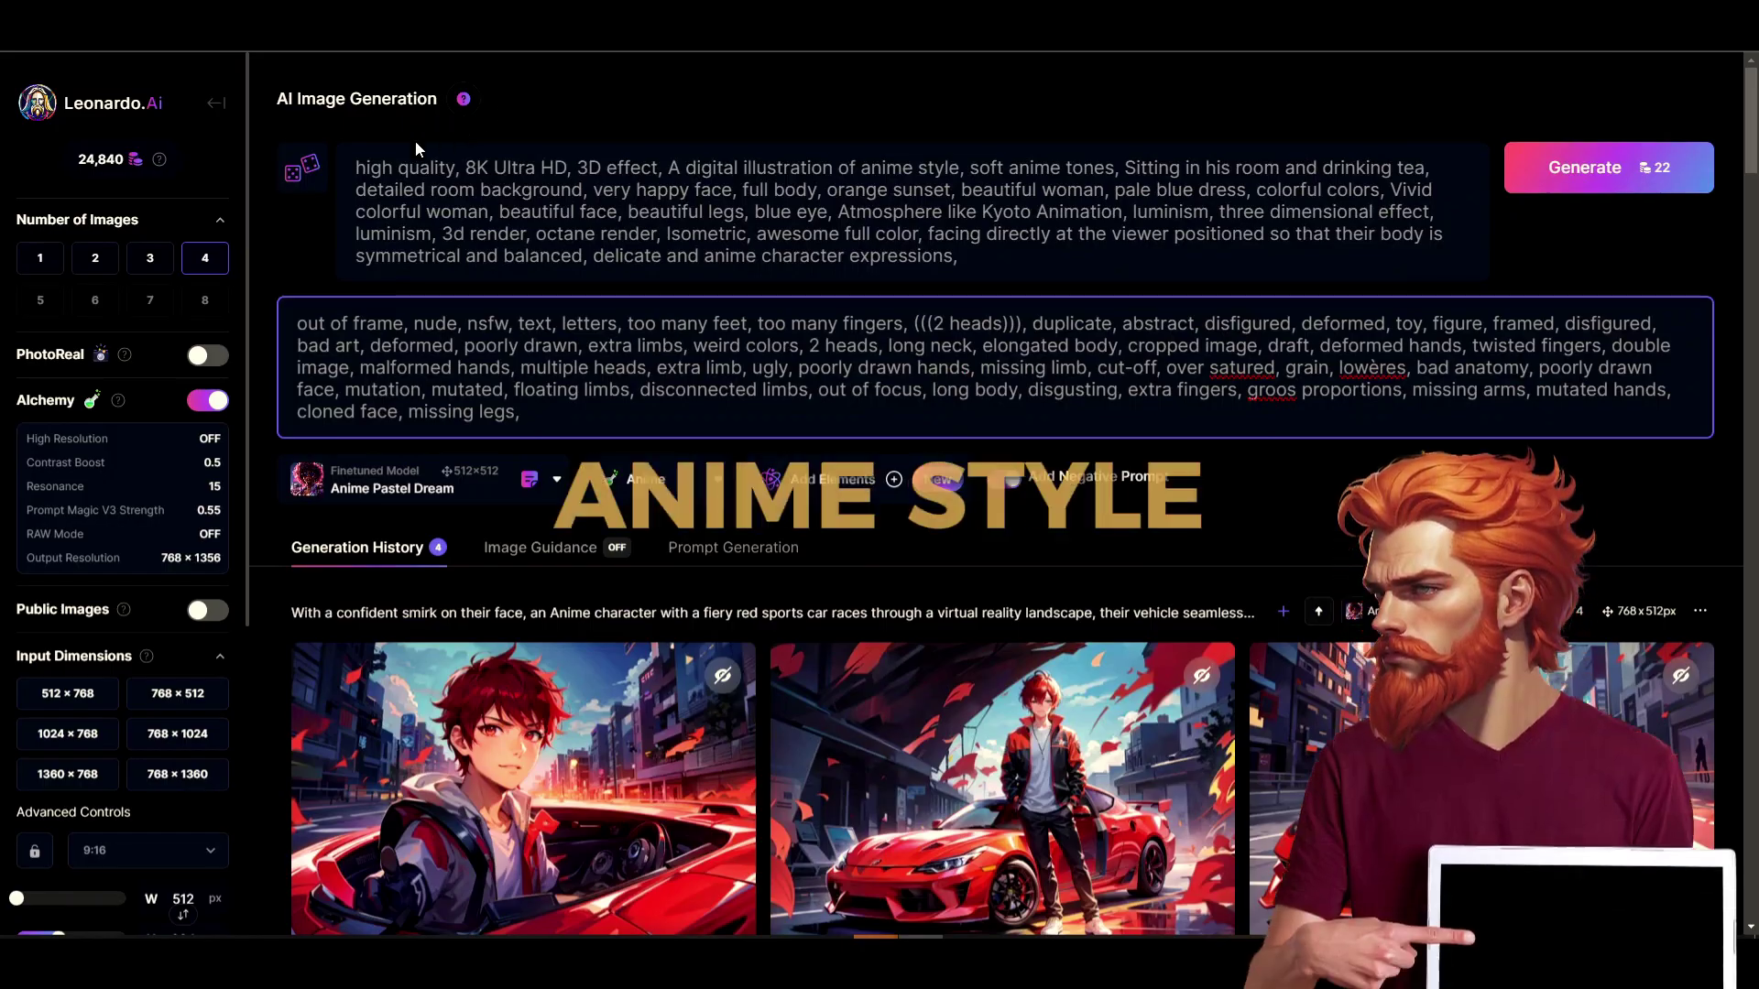
- Replace the prompt and negative prompt with the tea-room sunset text and generate
left_click_drag(356, 168, 1340, 273)
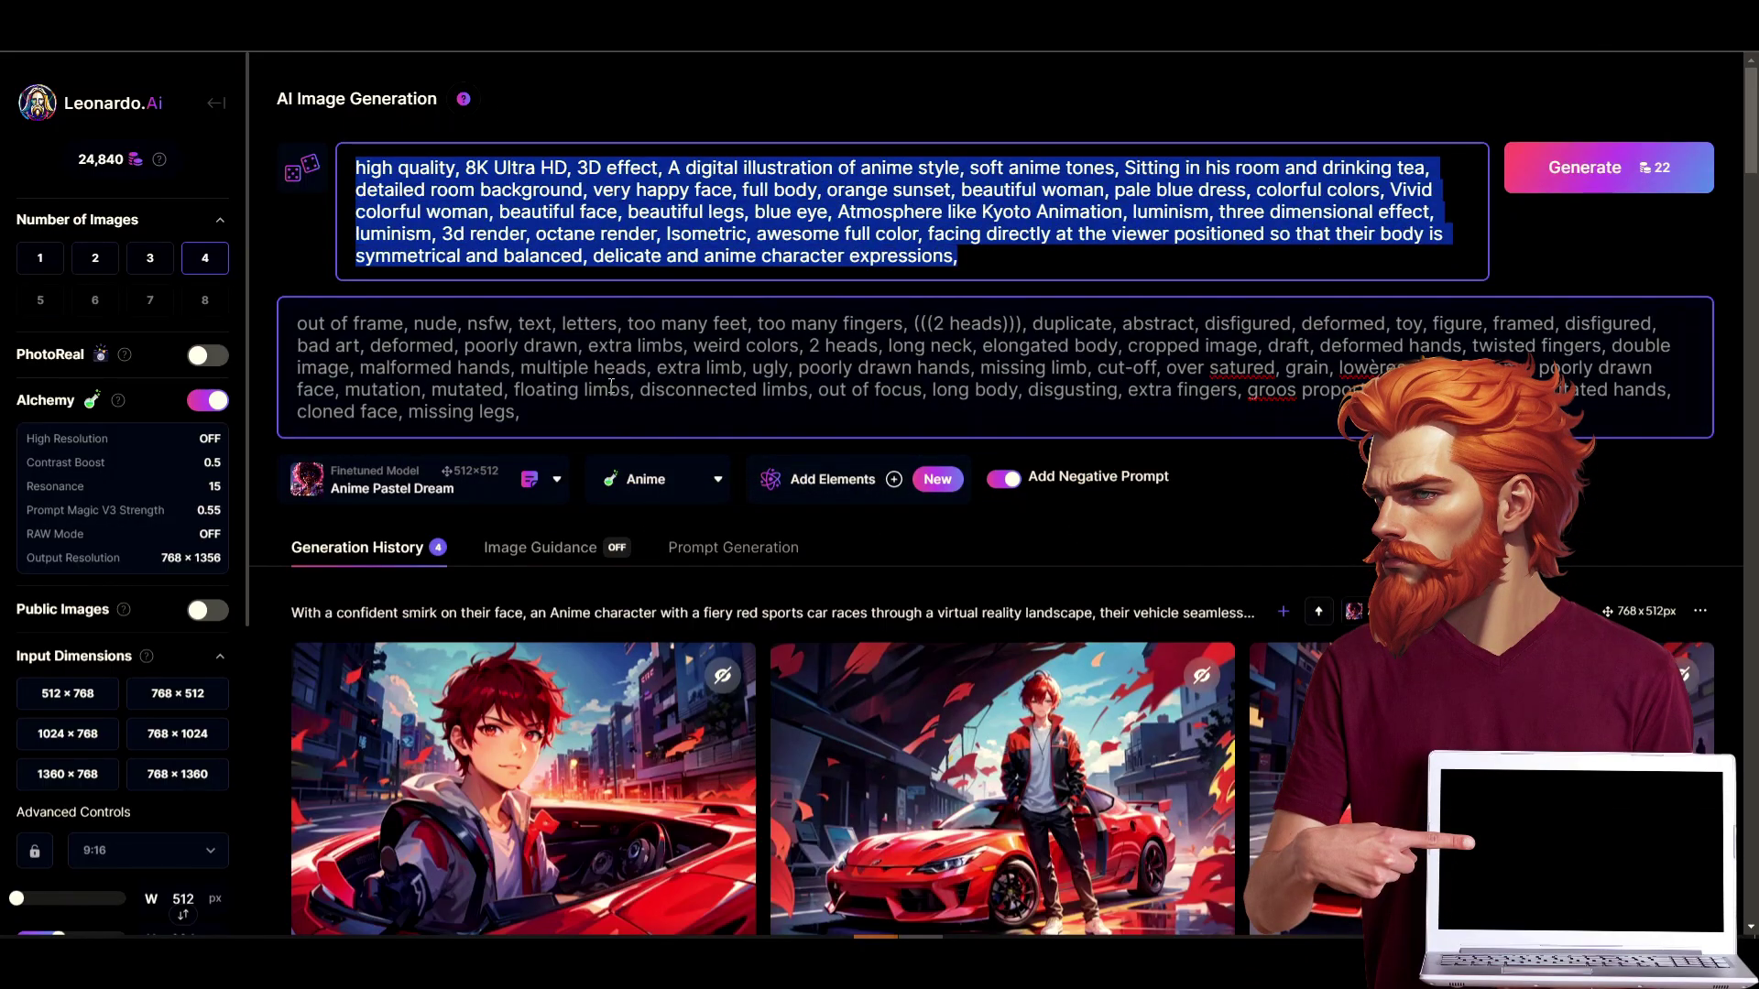
triple_click(334, 360)
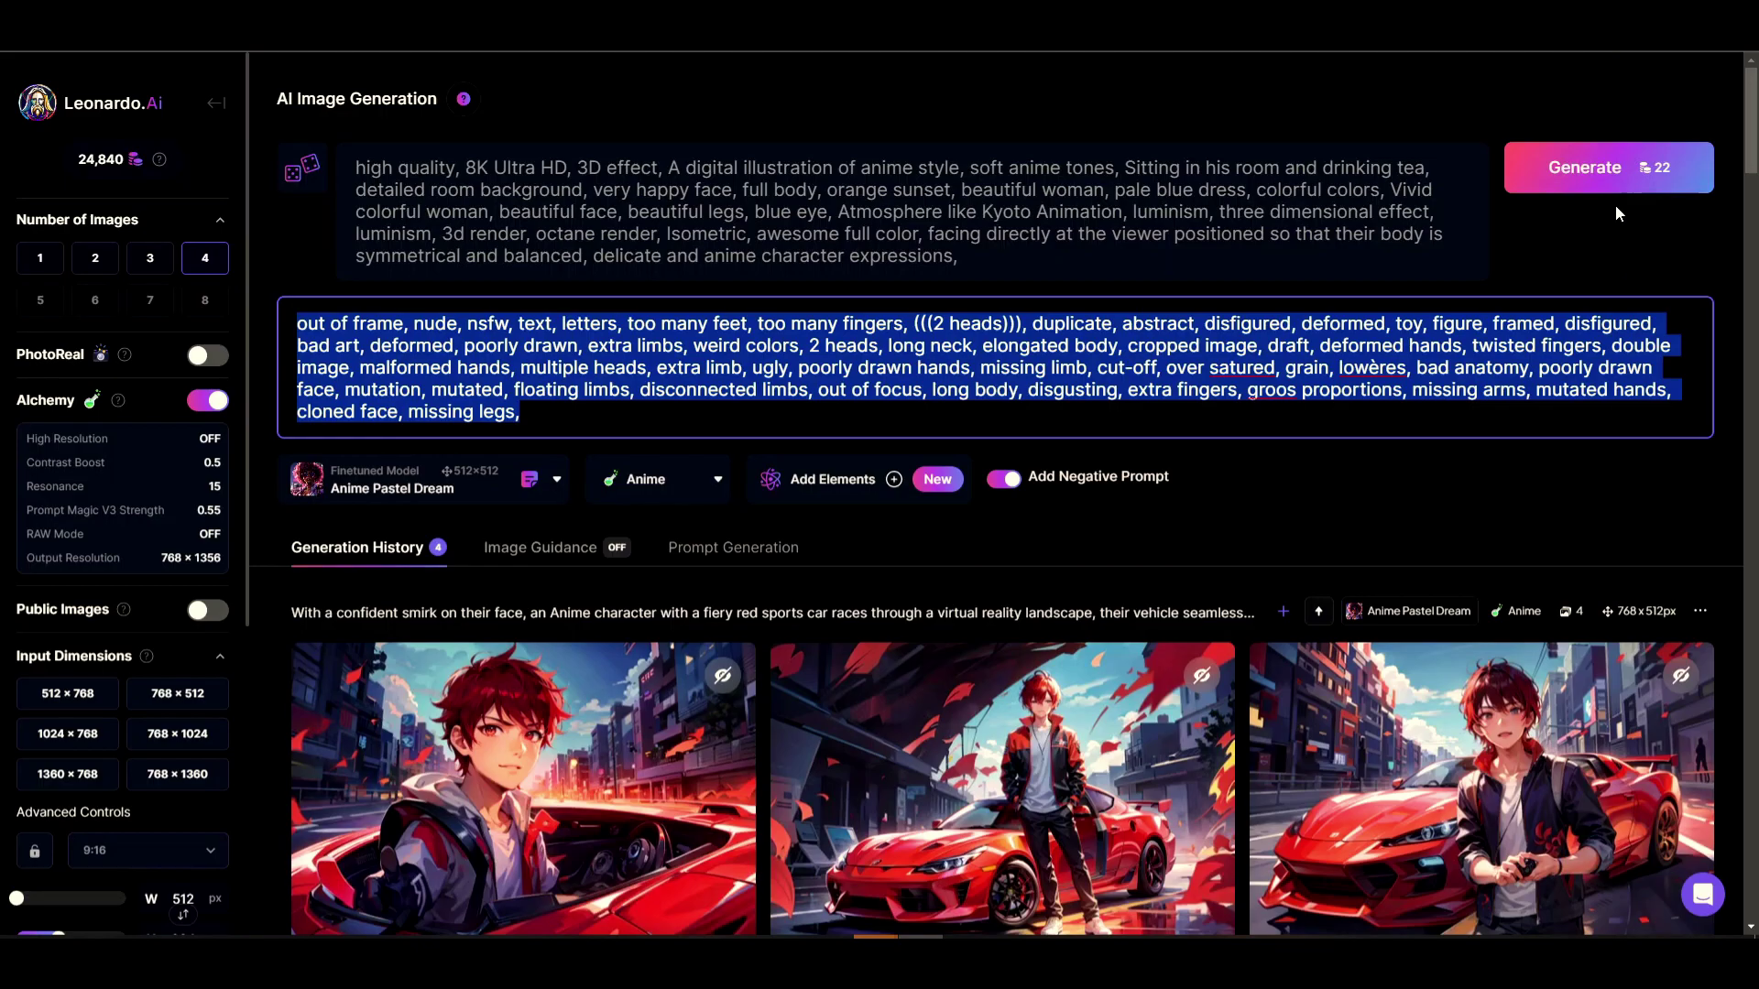
left_click(1591, 172)
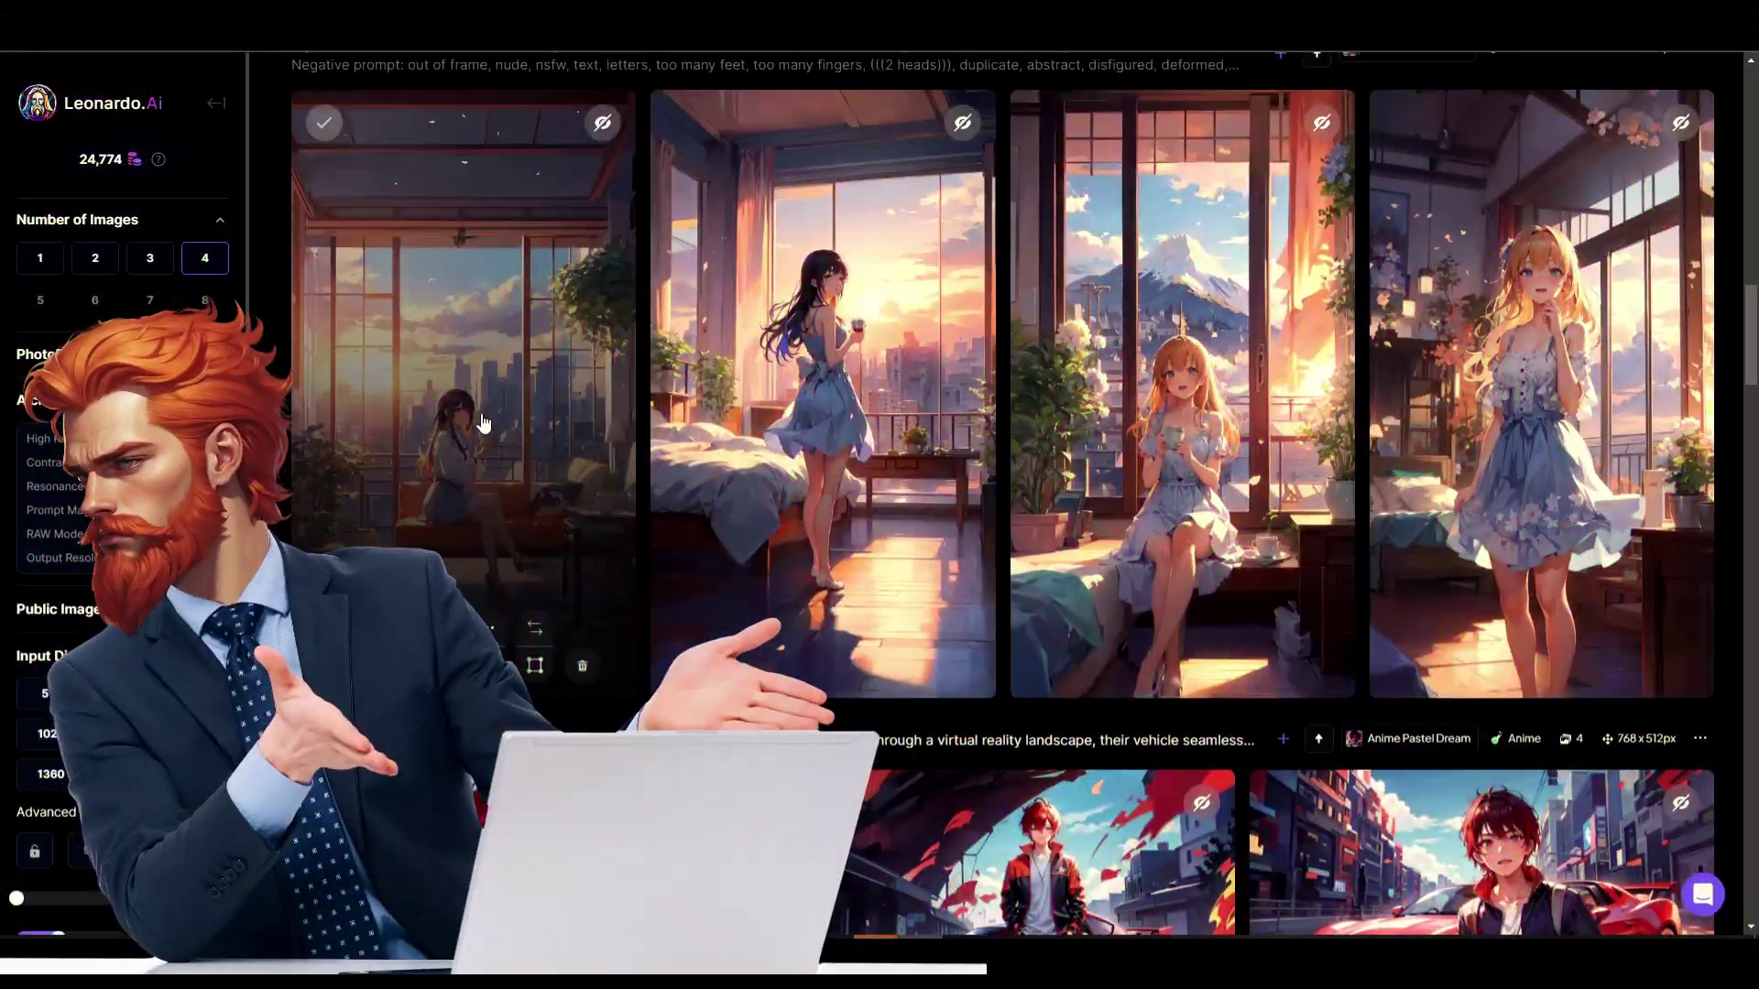
- Open the results full-size and move between the mountain-view and blue-dress girl images
left_click(779, 499)
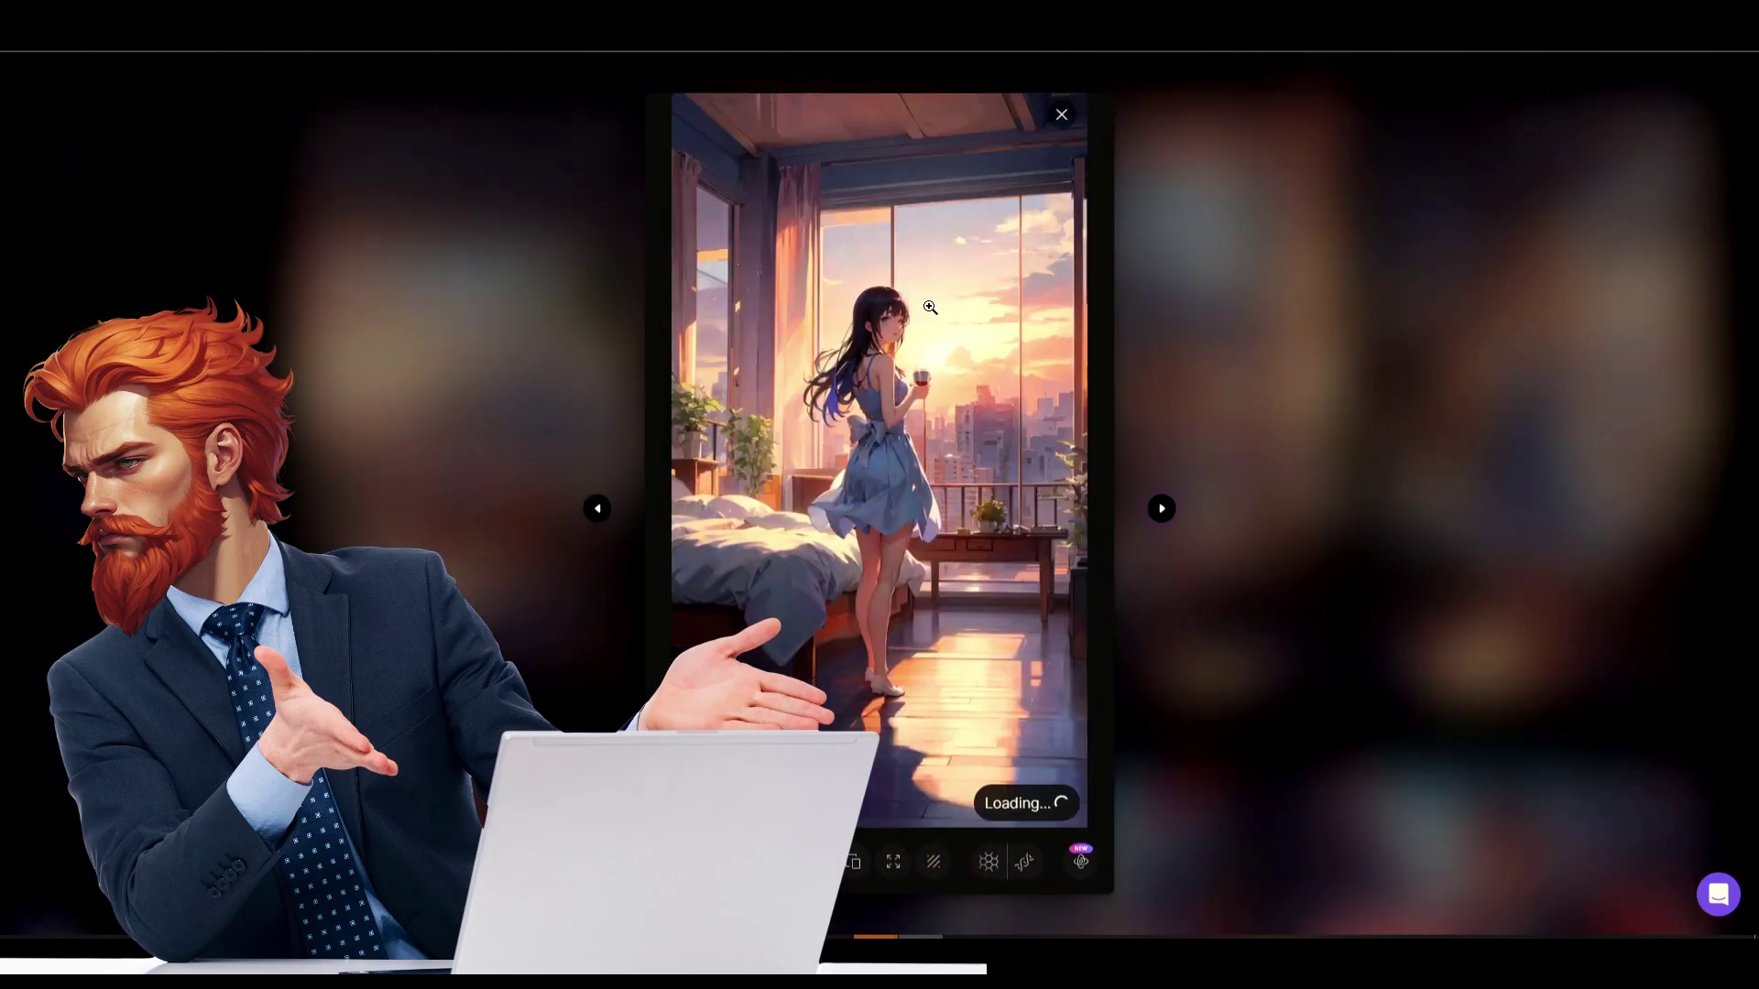
left_click(1160, 510)
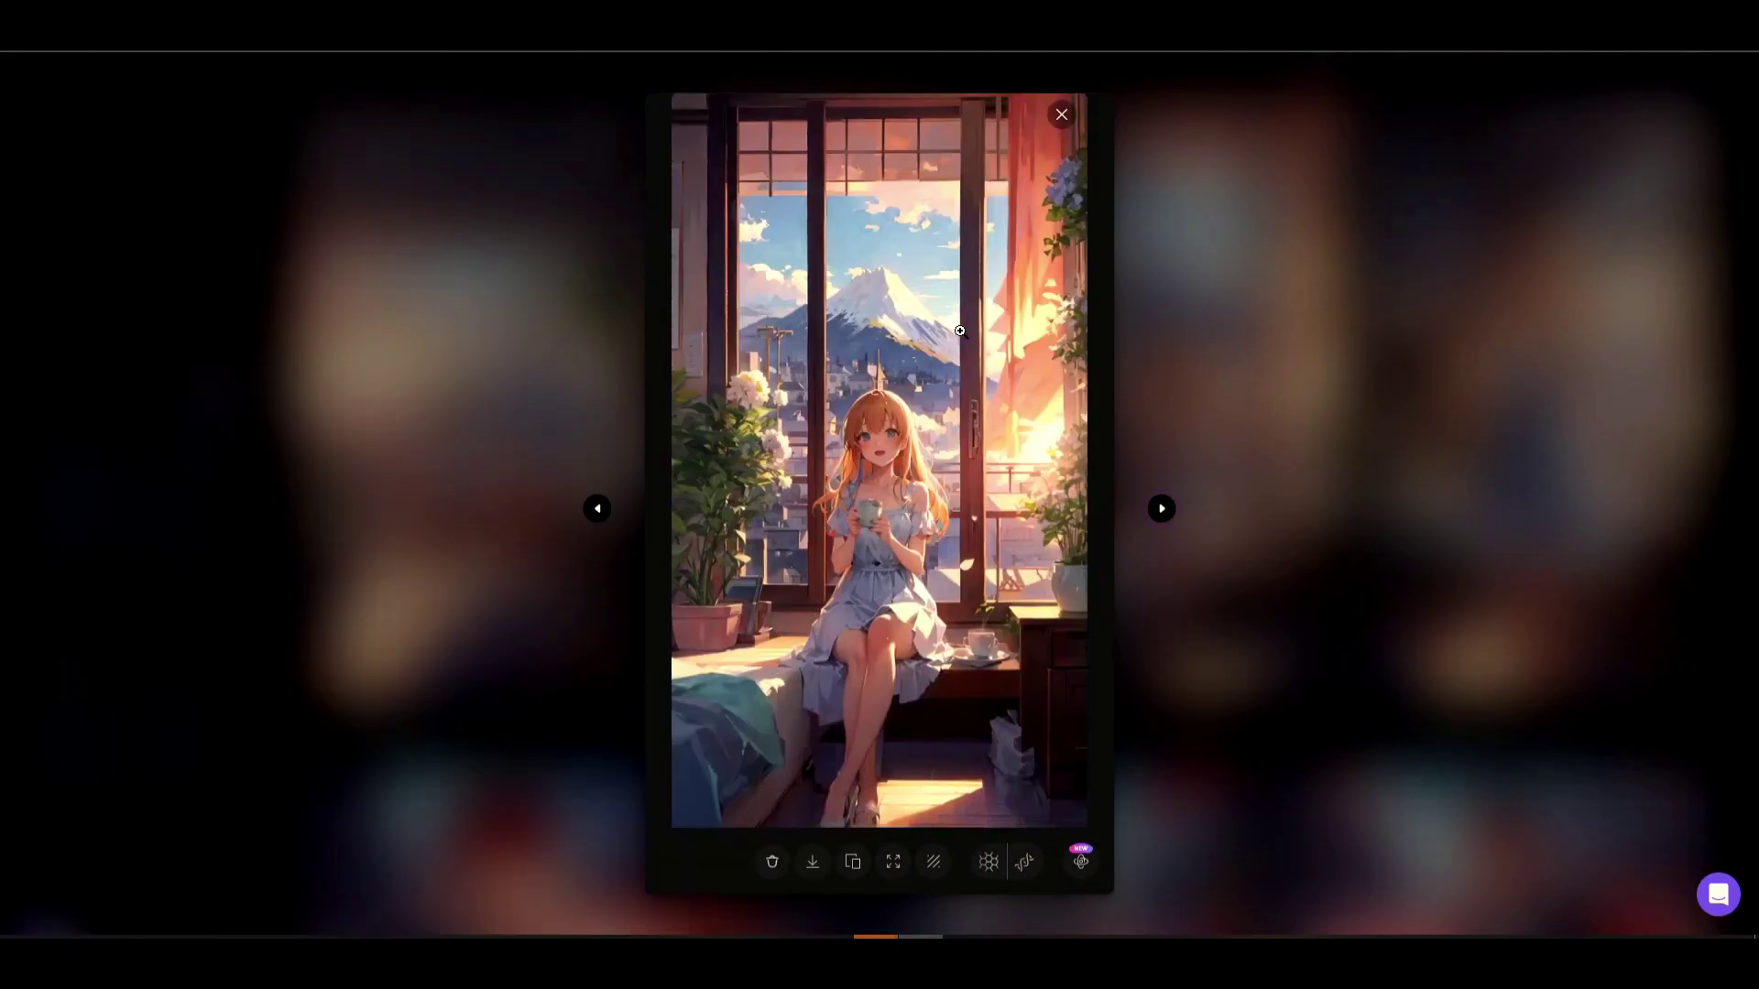
left_click(1162, 511)
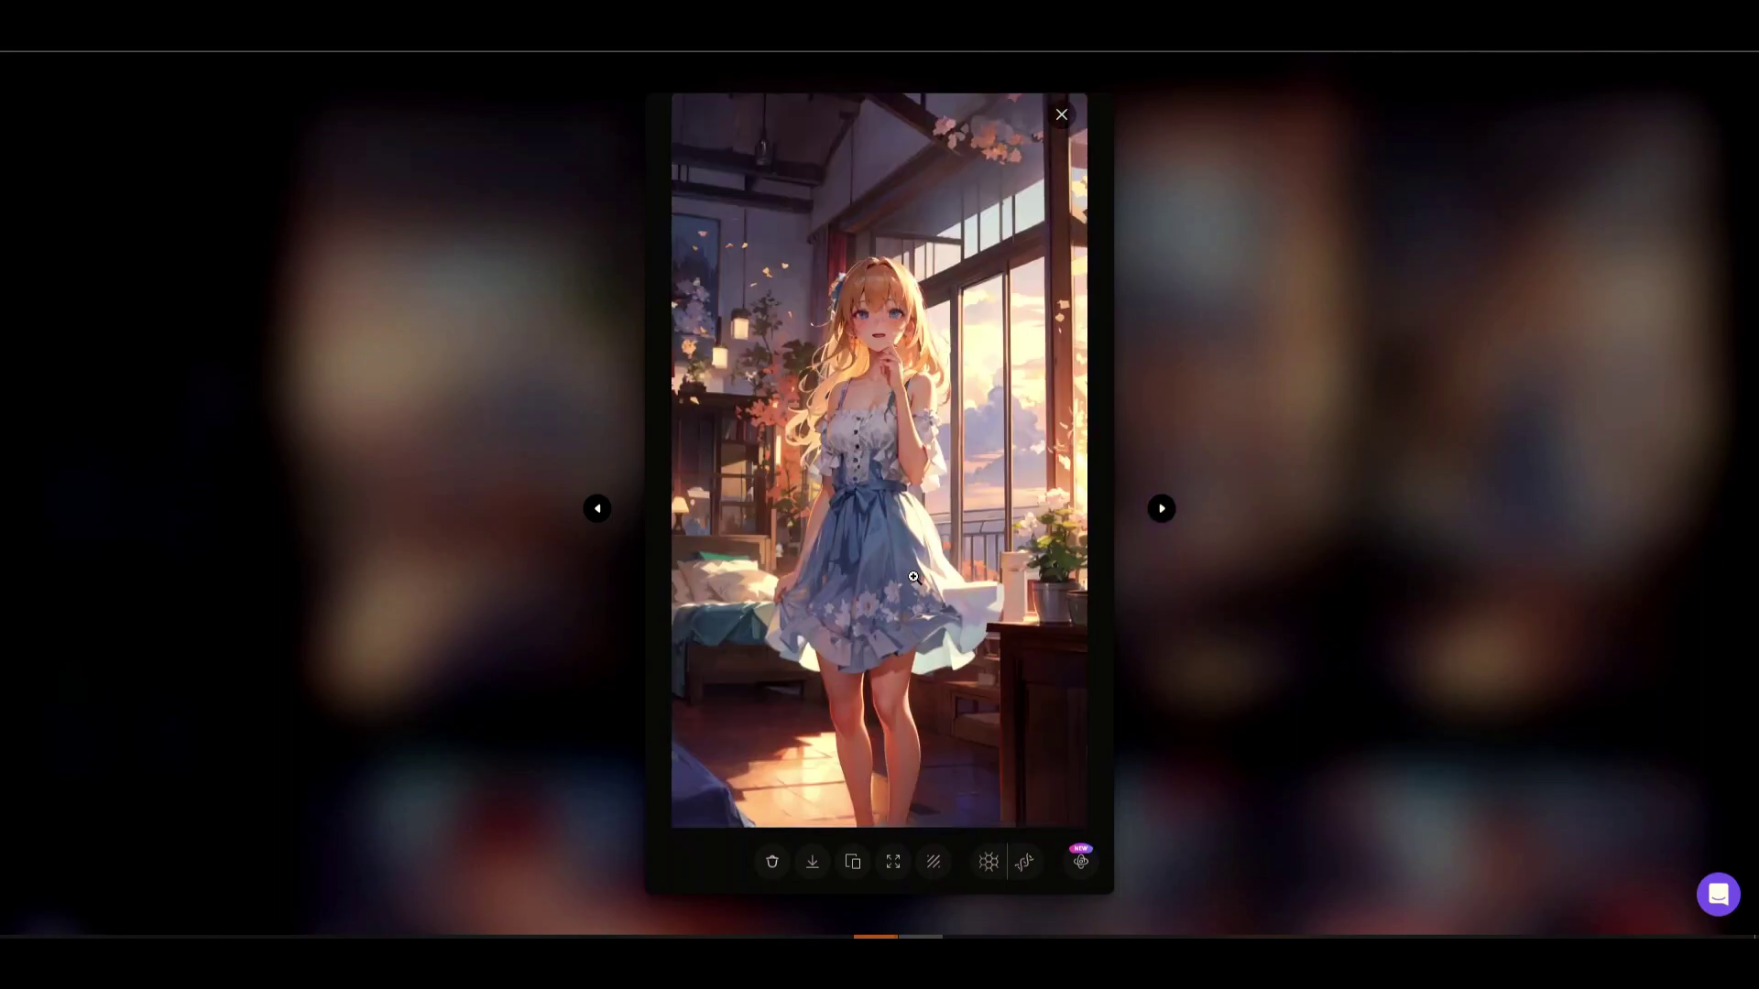
left_click(597, 510)
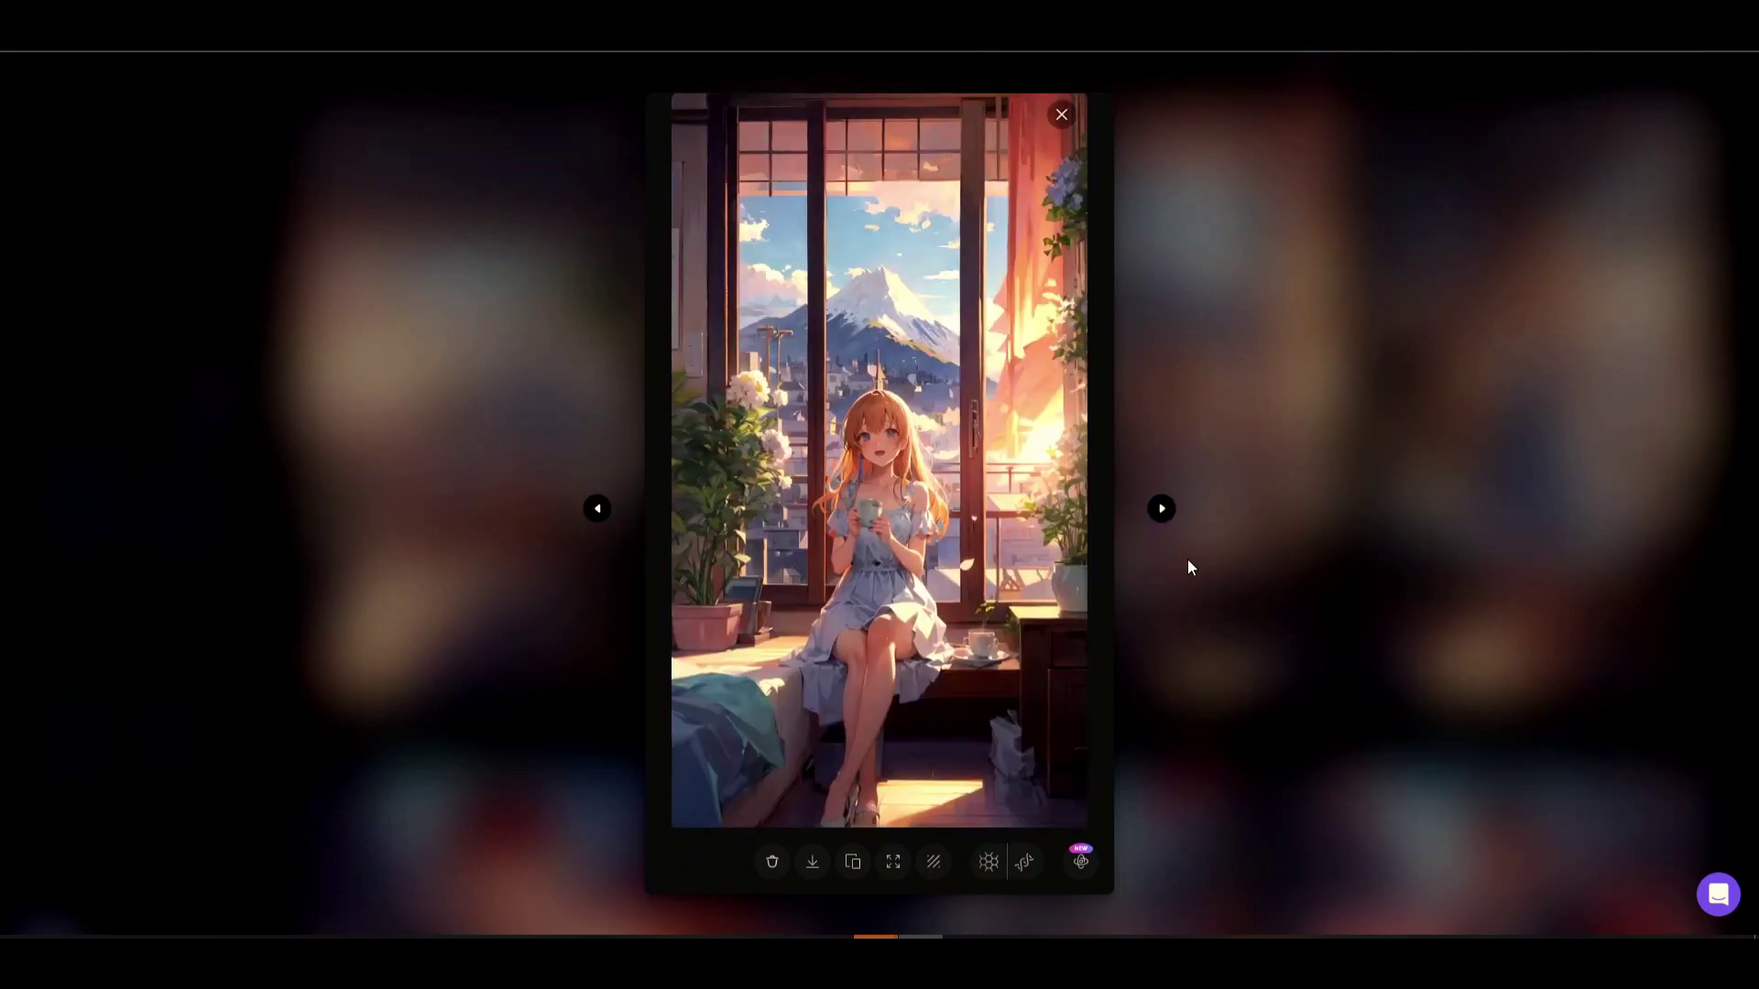
left_click(1162, 510)
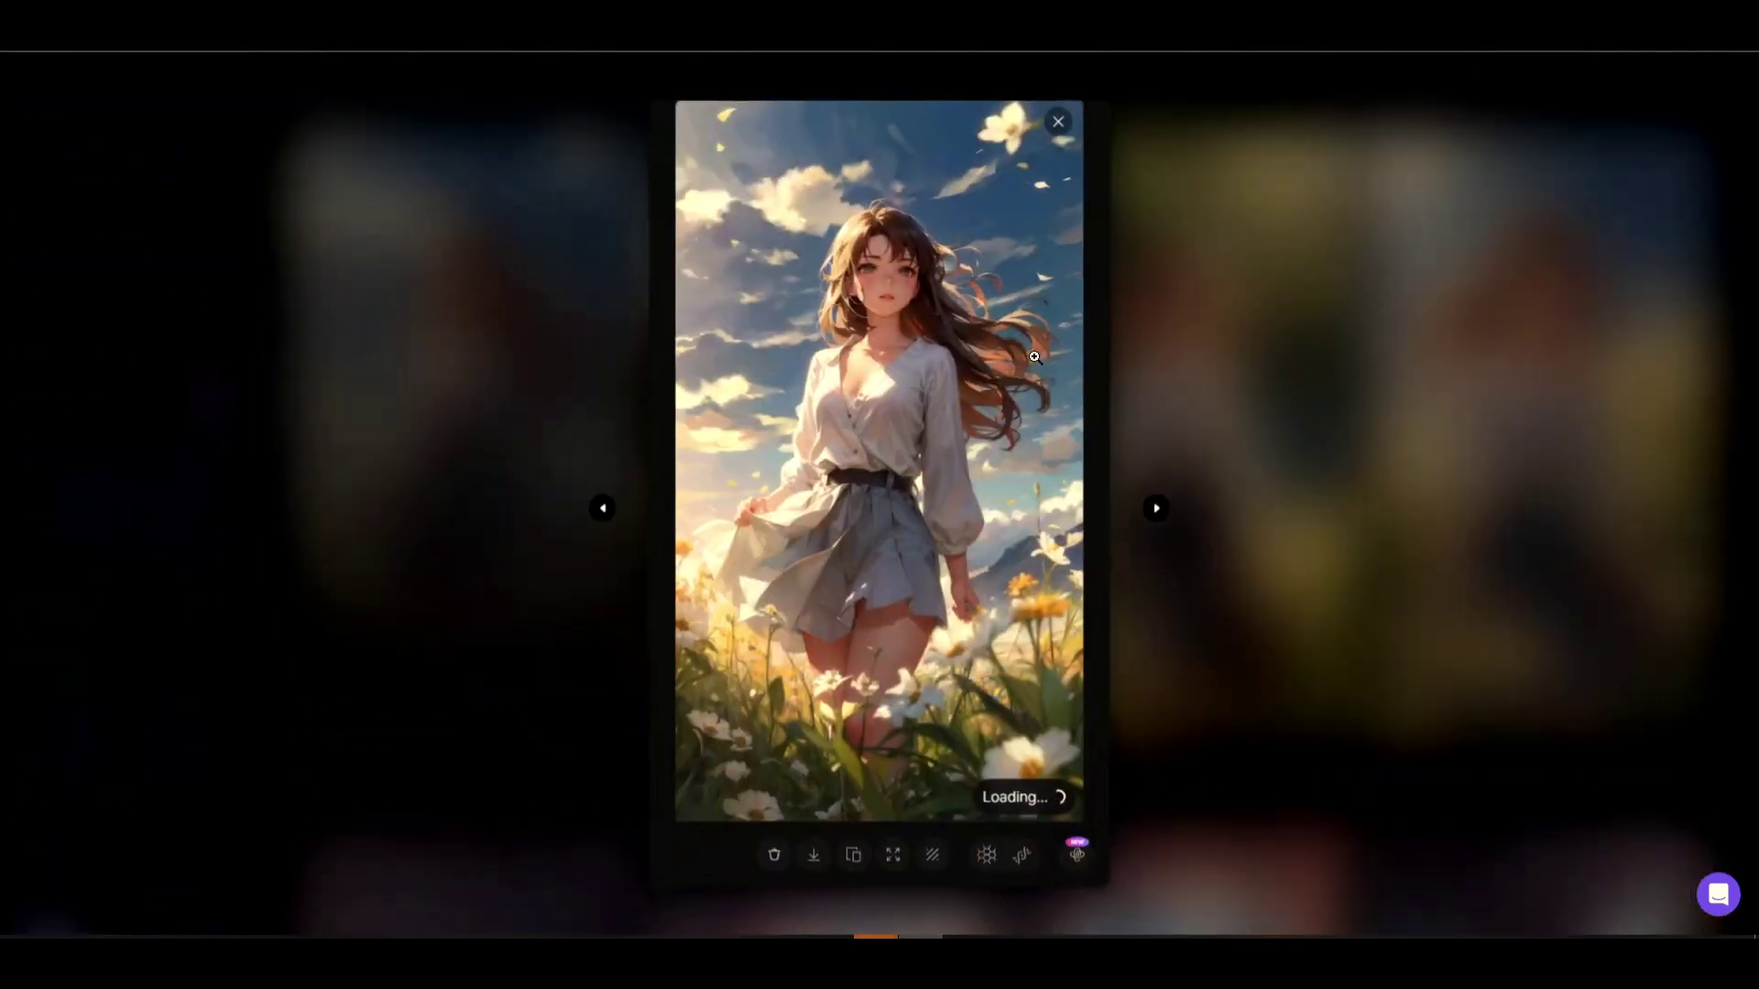
- Browse the meadow and white-haired knight images, then smooth-upscale the mountain-window image for 5 tokens
key("Right")
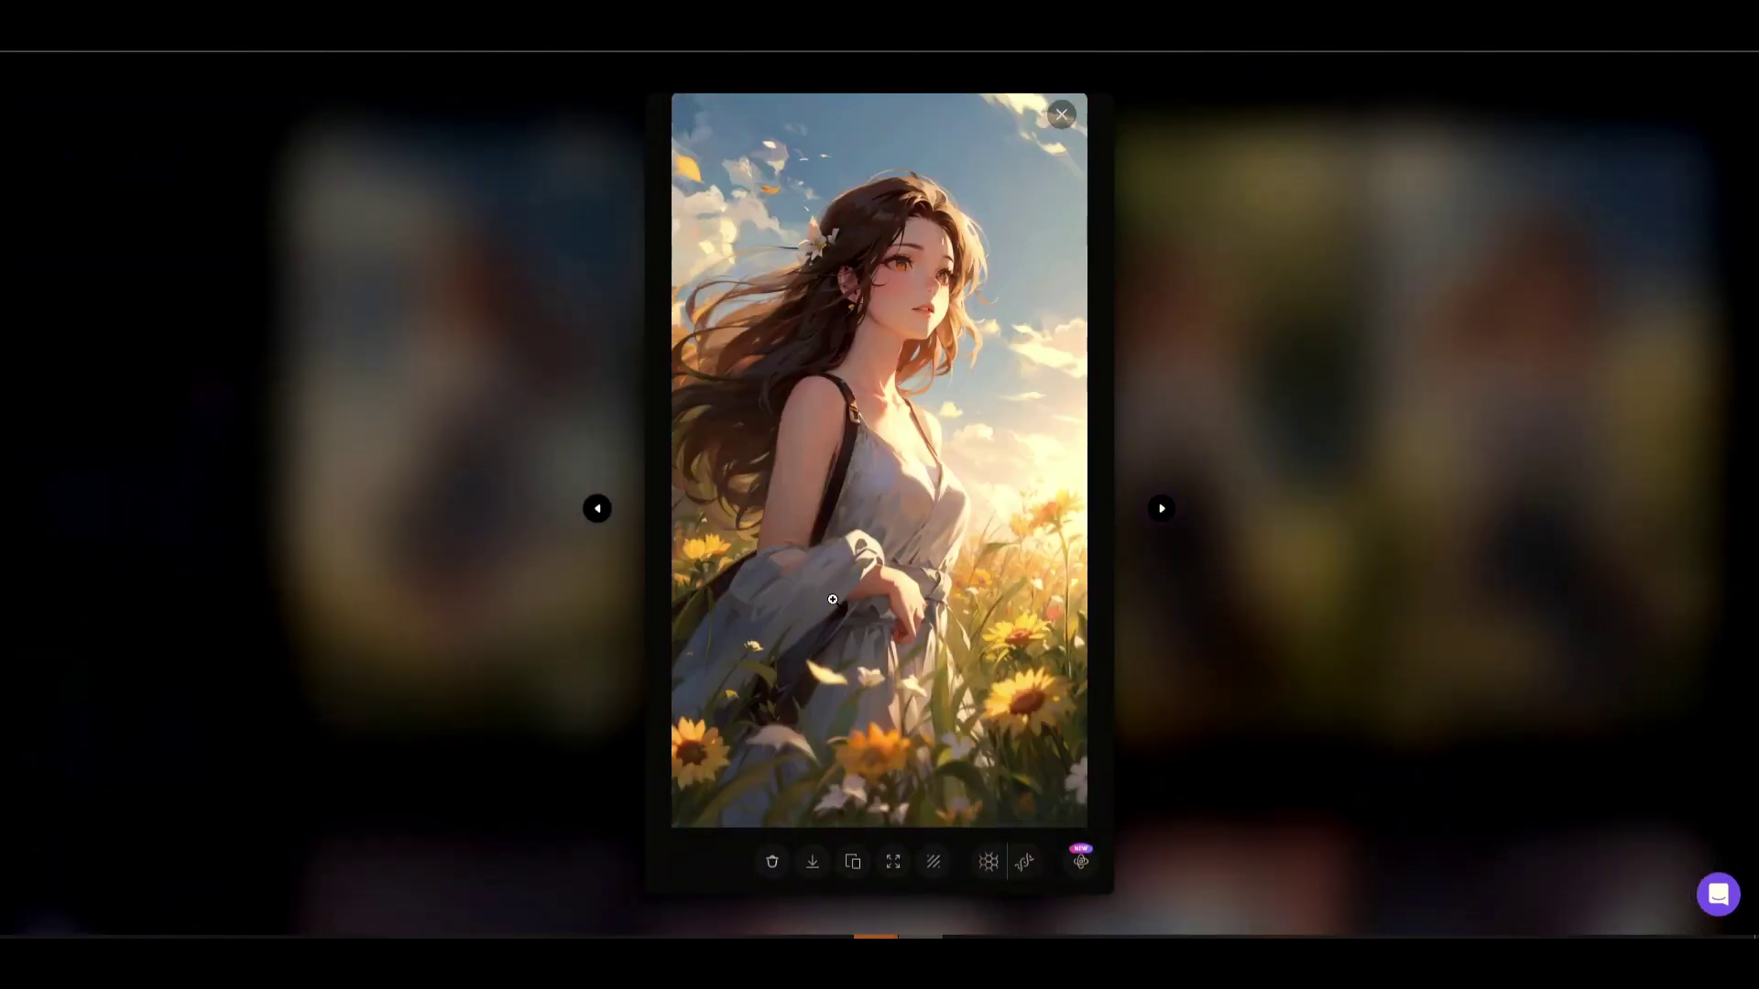
left_click(1163, 509)
key("Right")
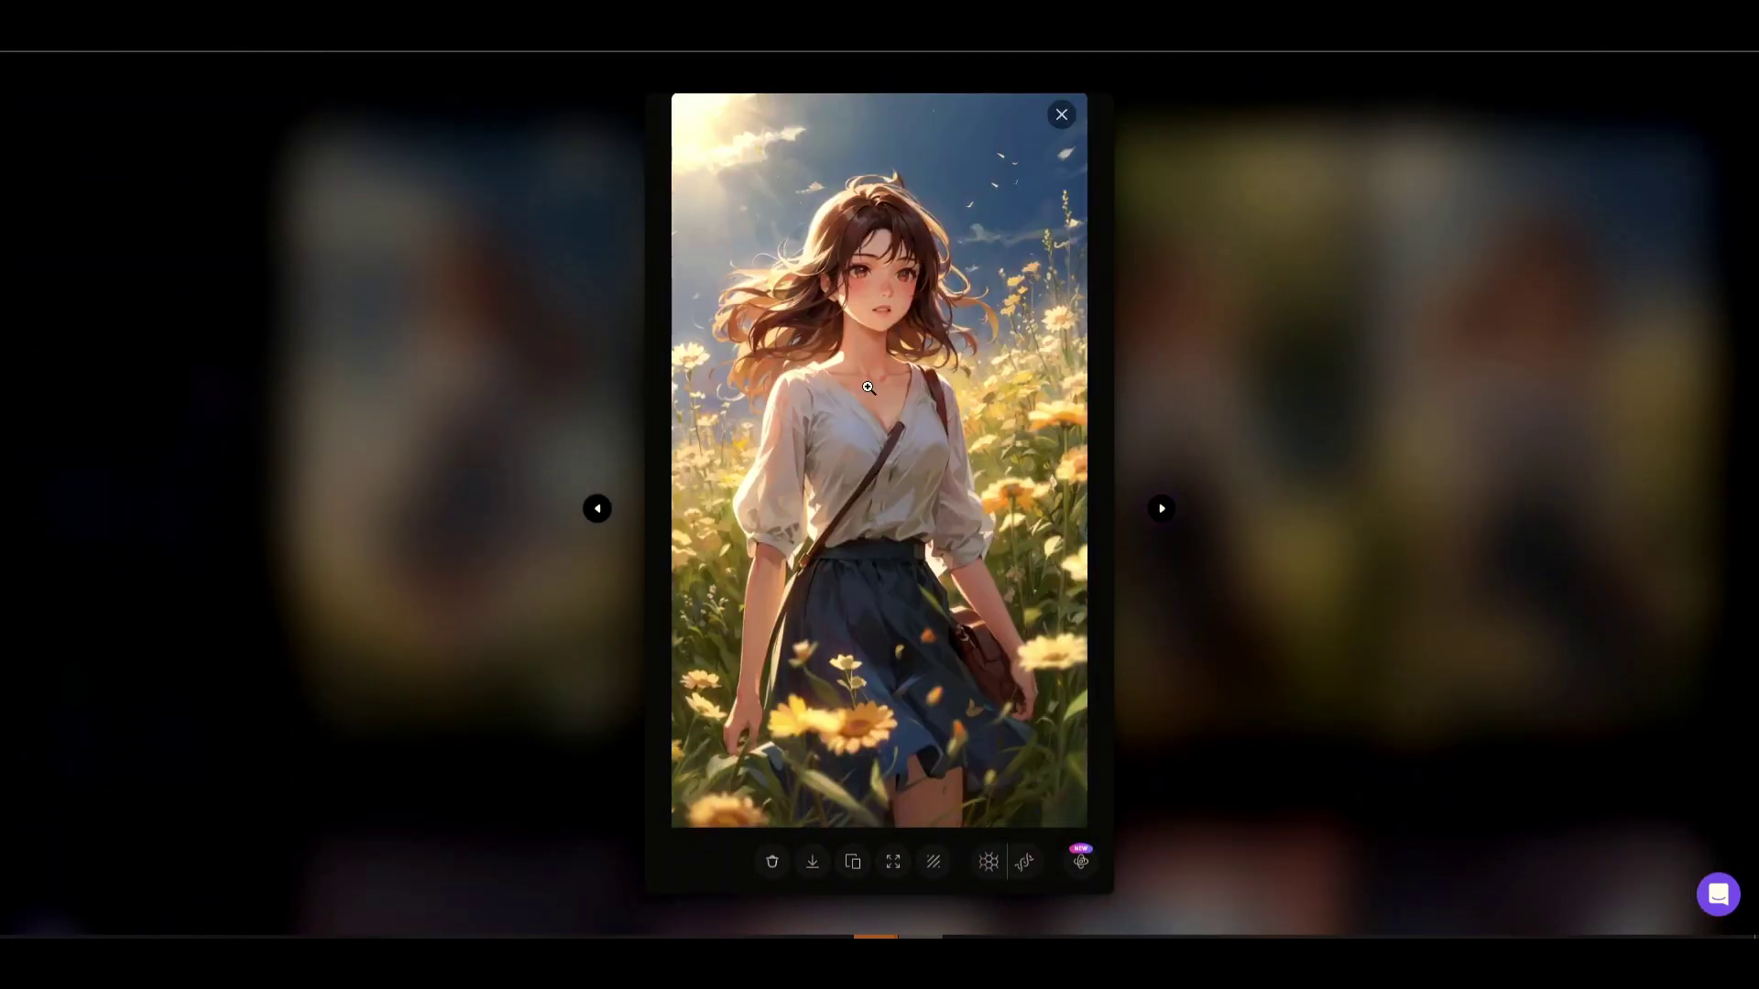
left_click(1162, 509)
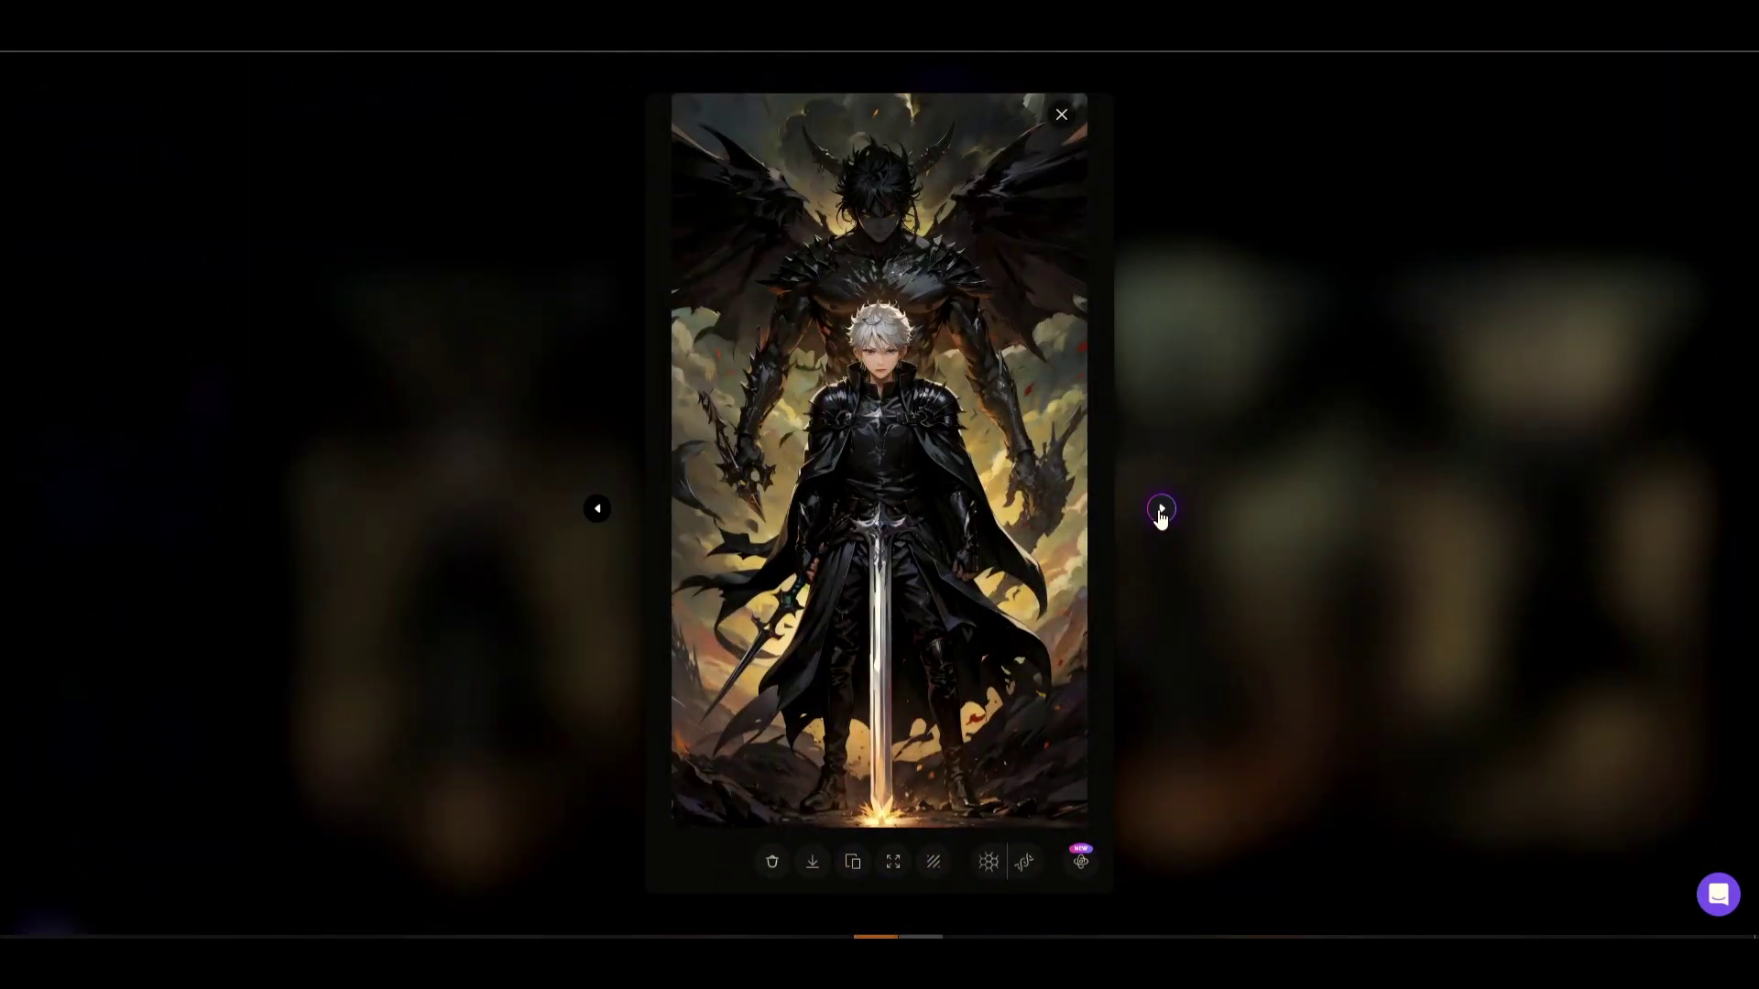
left_click(1162, 510)
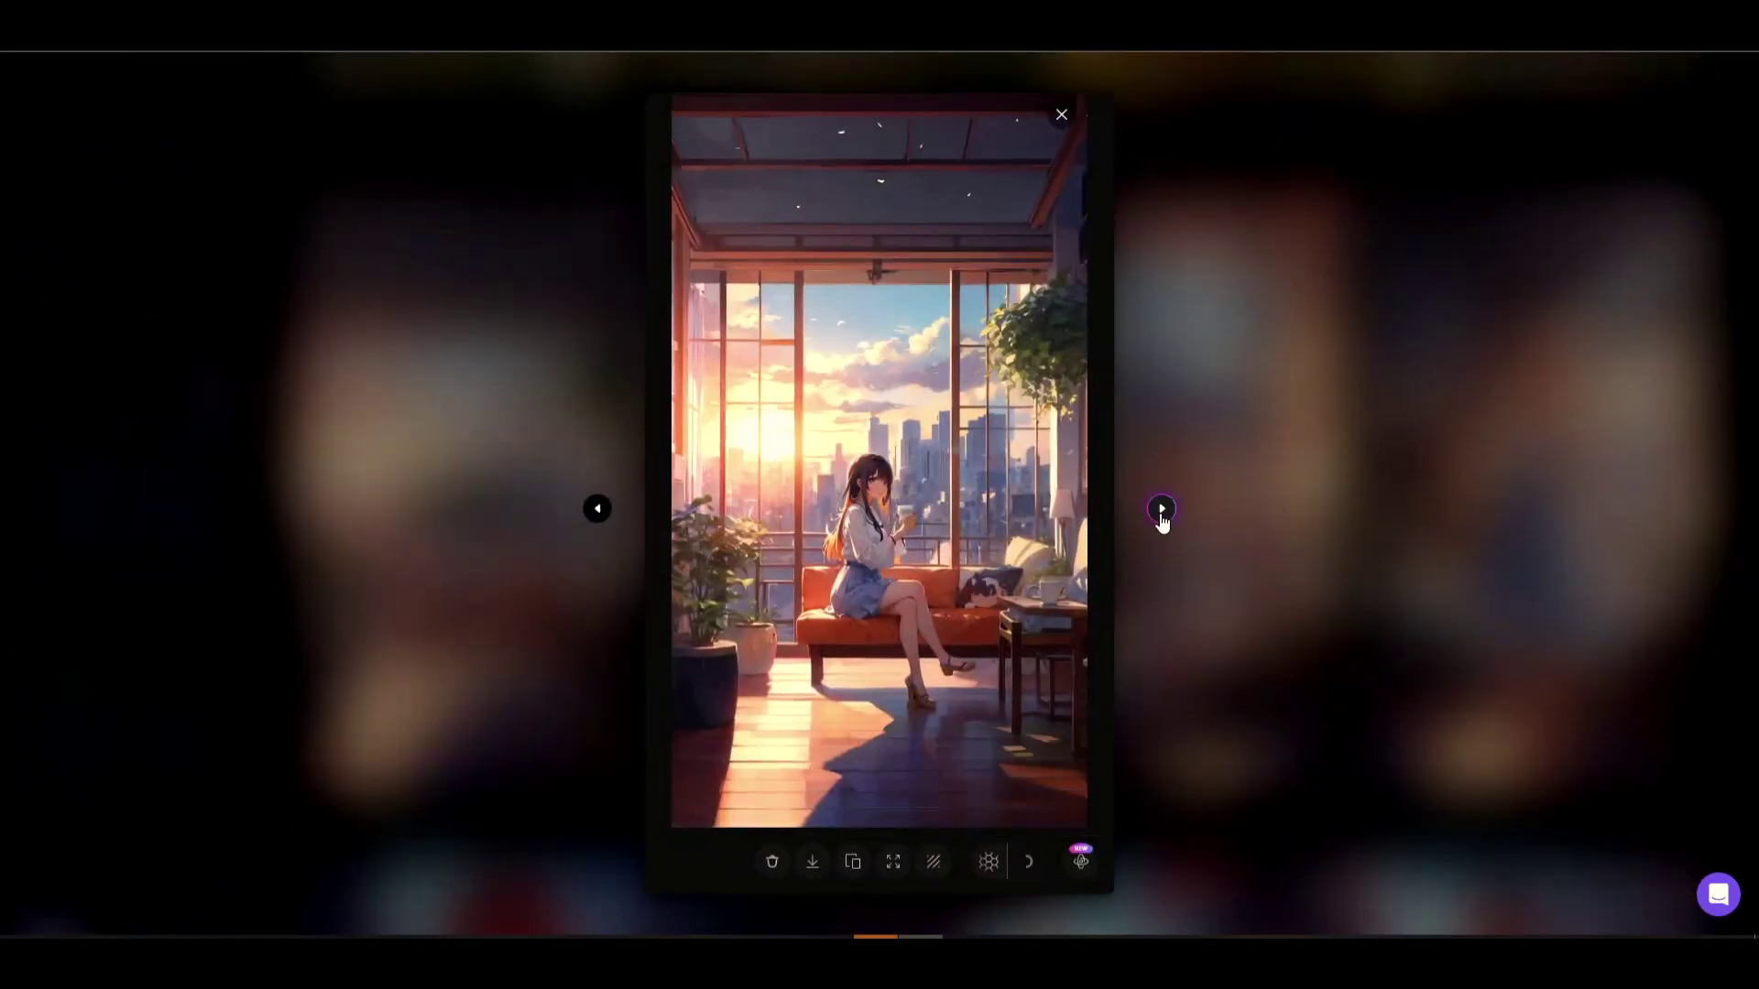
left_click(1161, 509)
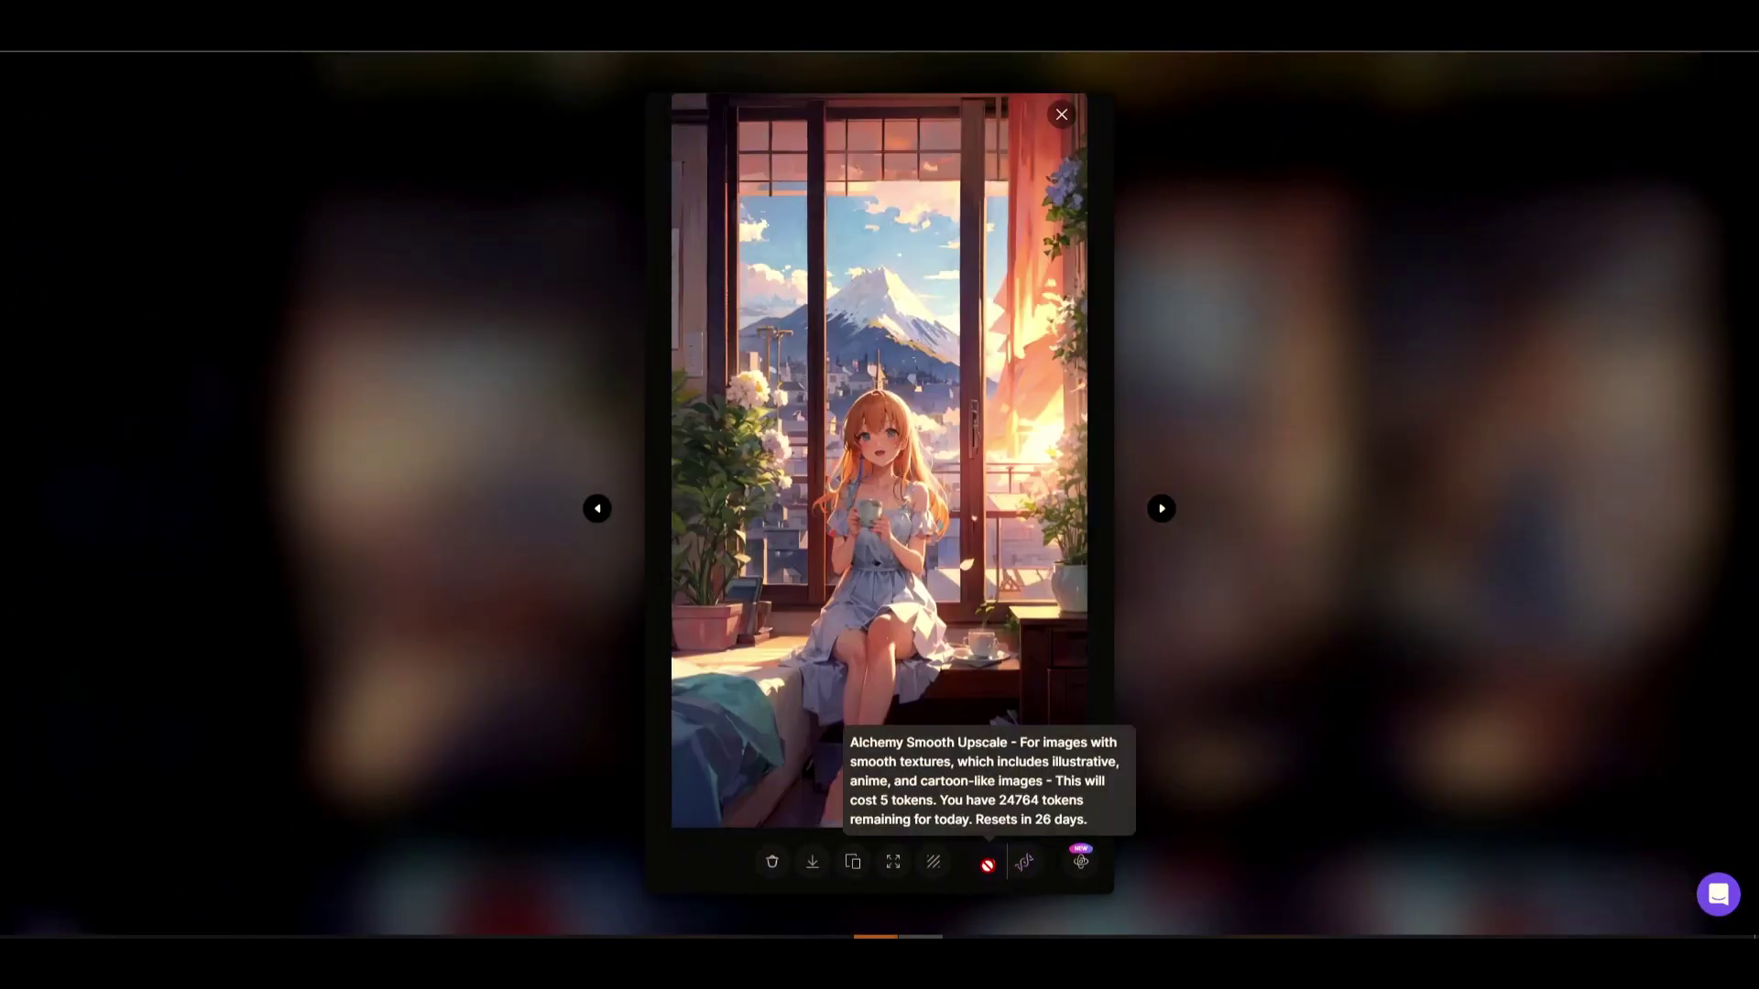
left_click(988, 866)
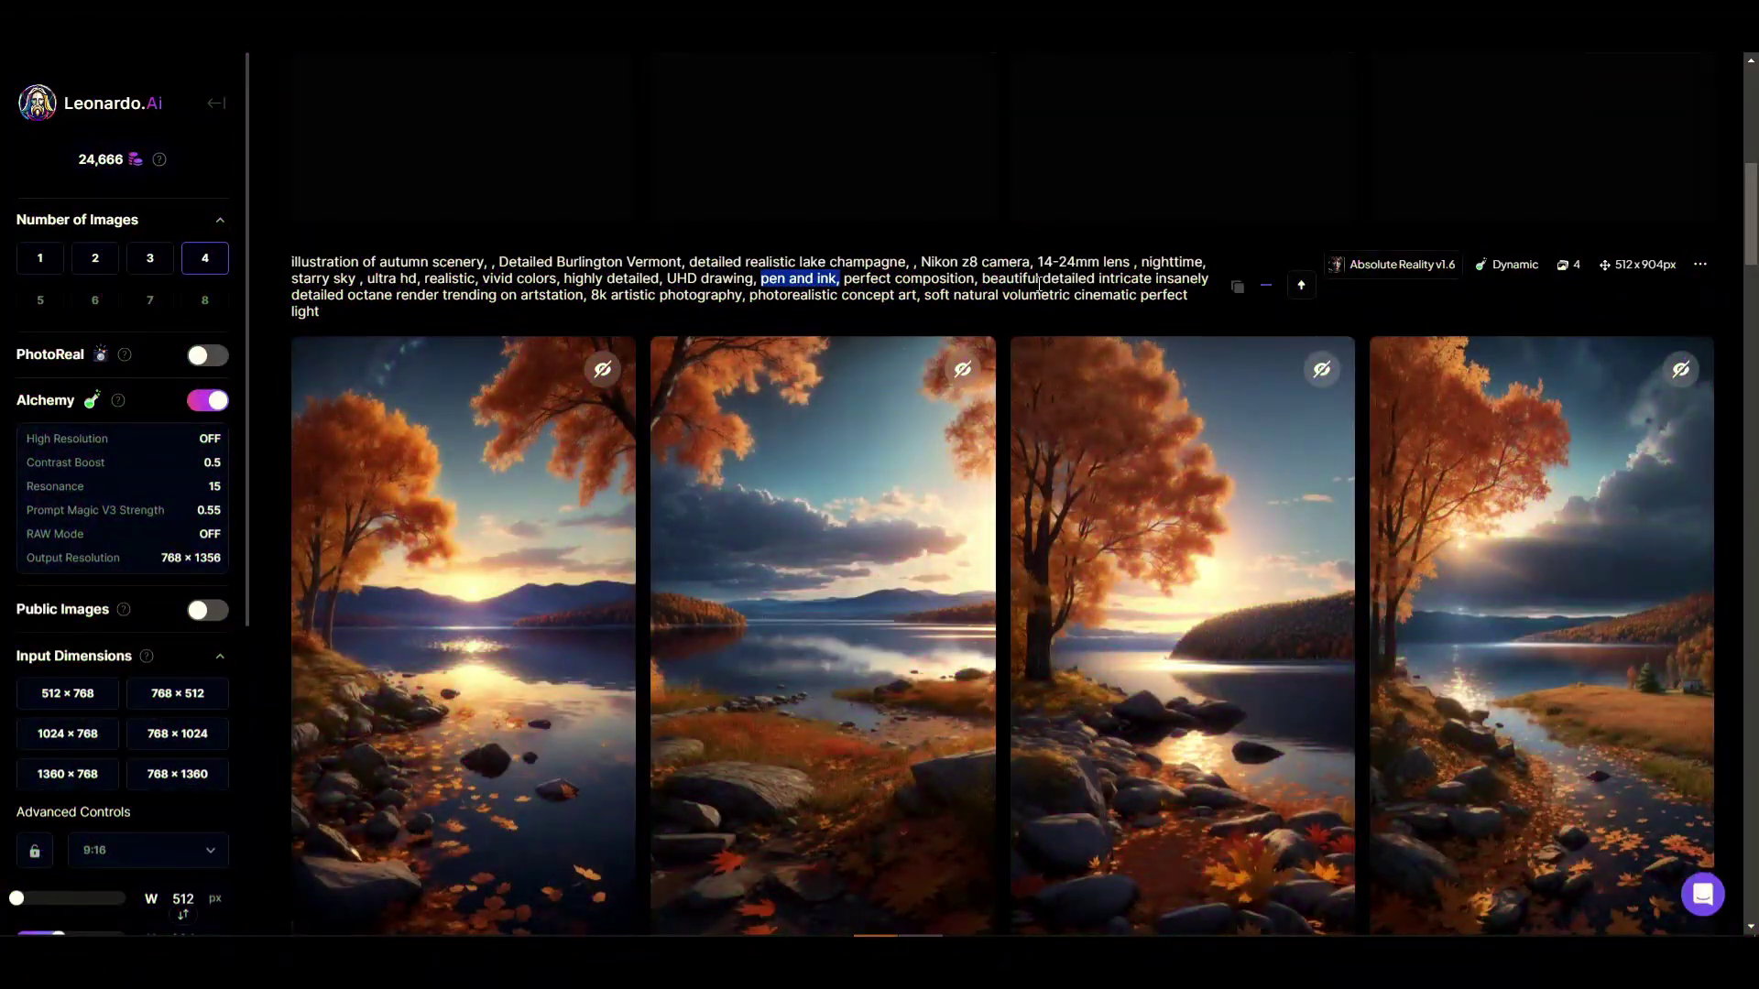
- Scroll to the top of the history and enlarge the third pirate-ship image
scroll(1039, 286, "up", 8)
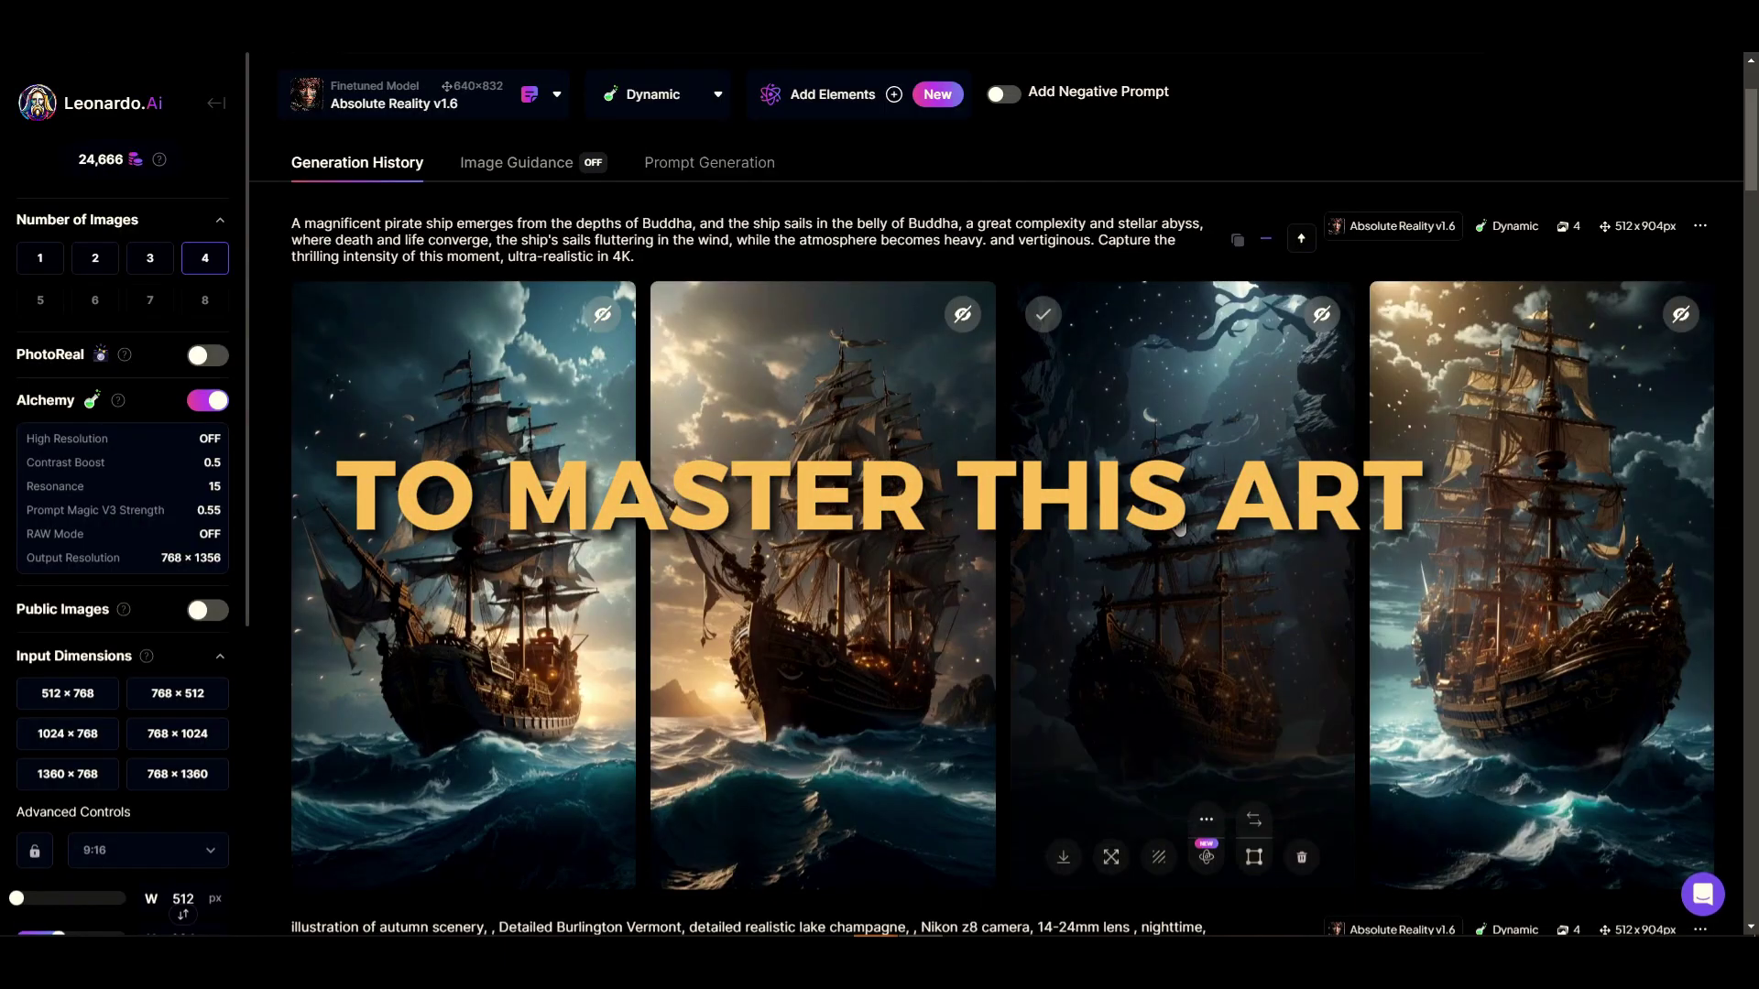
left_click(1180, 530)
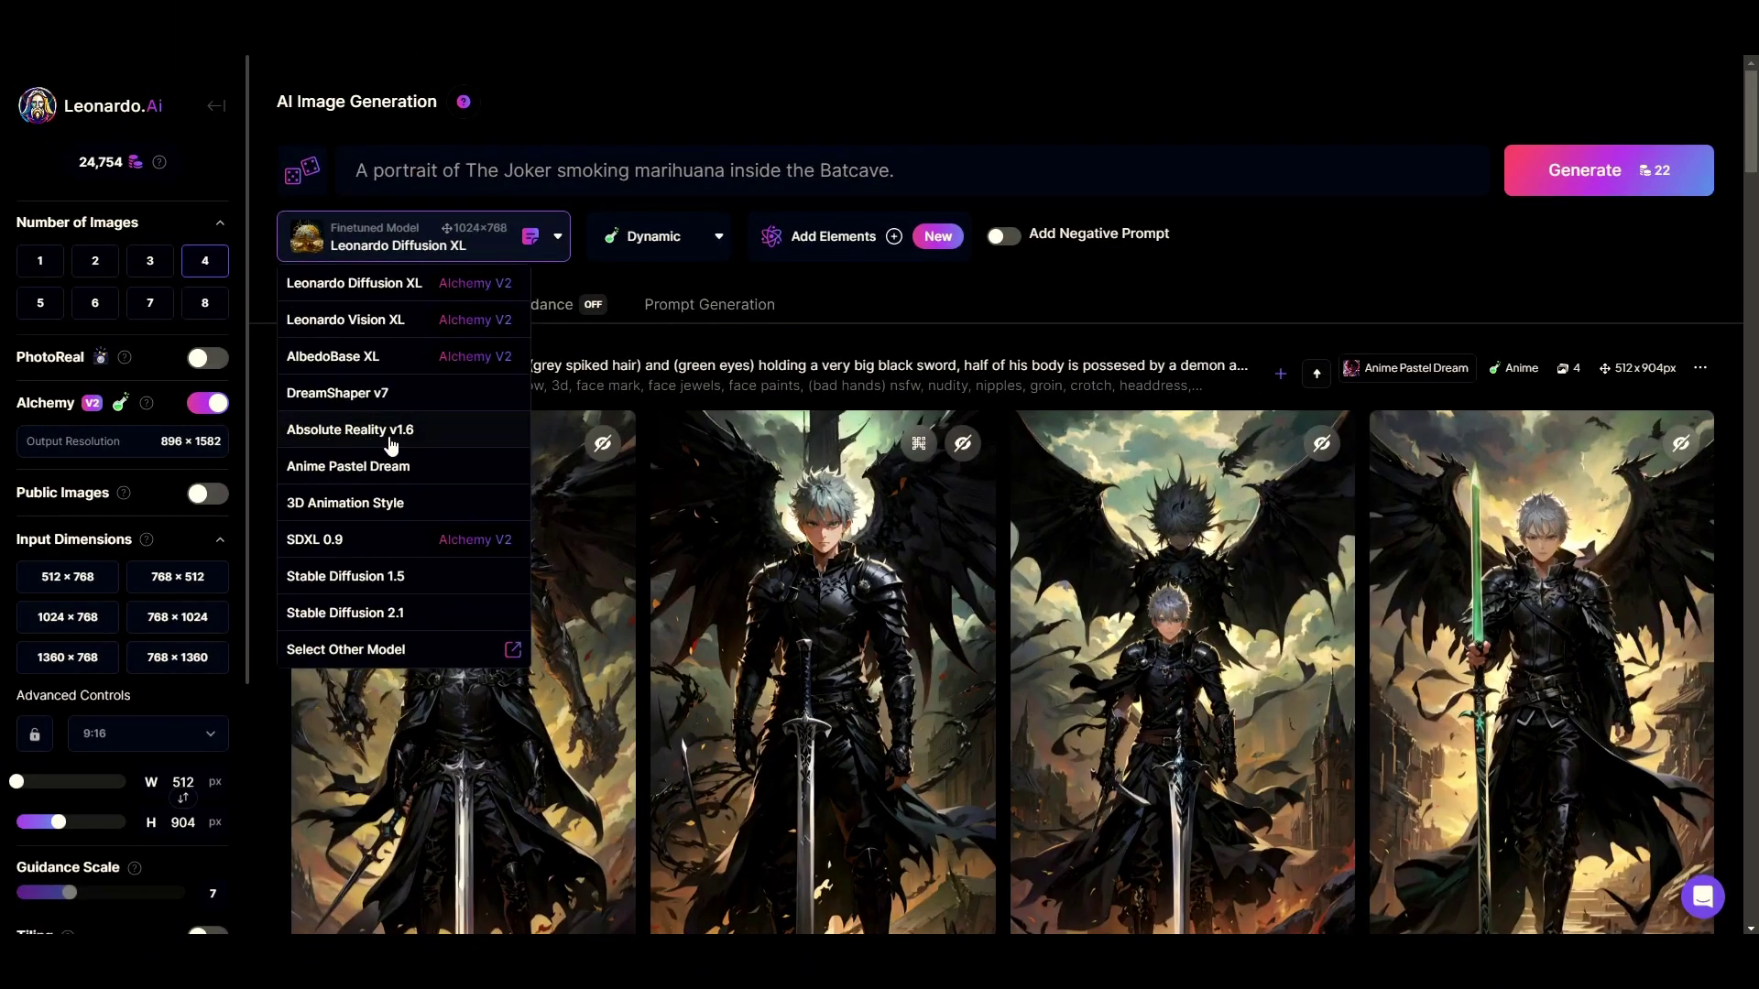
- Switch to Absolute Reality v1.6 and generate the Joker and Victorian-woman prompts
left_click(410, 439)
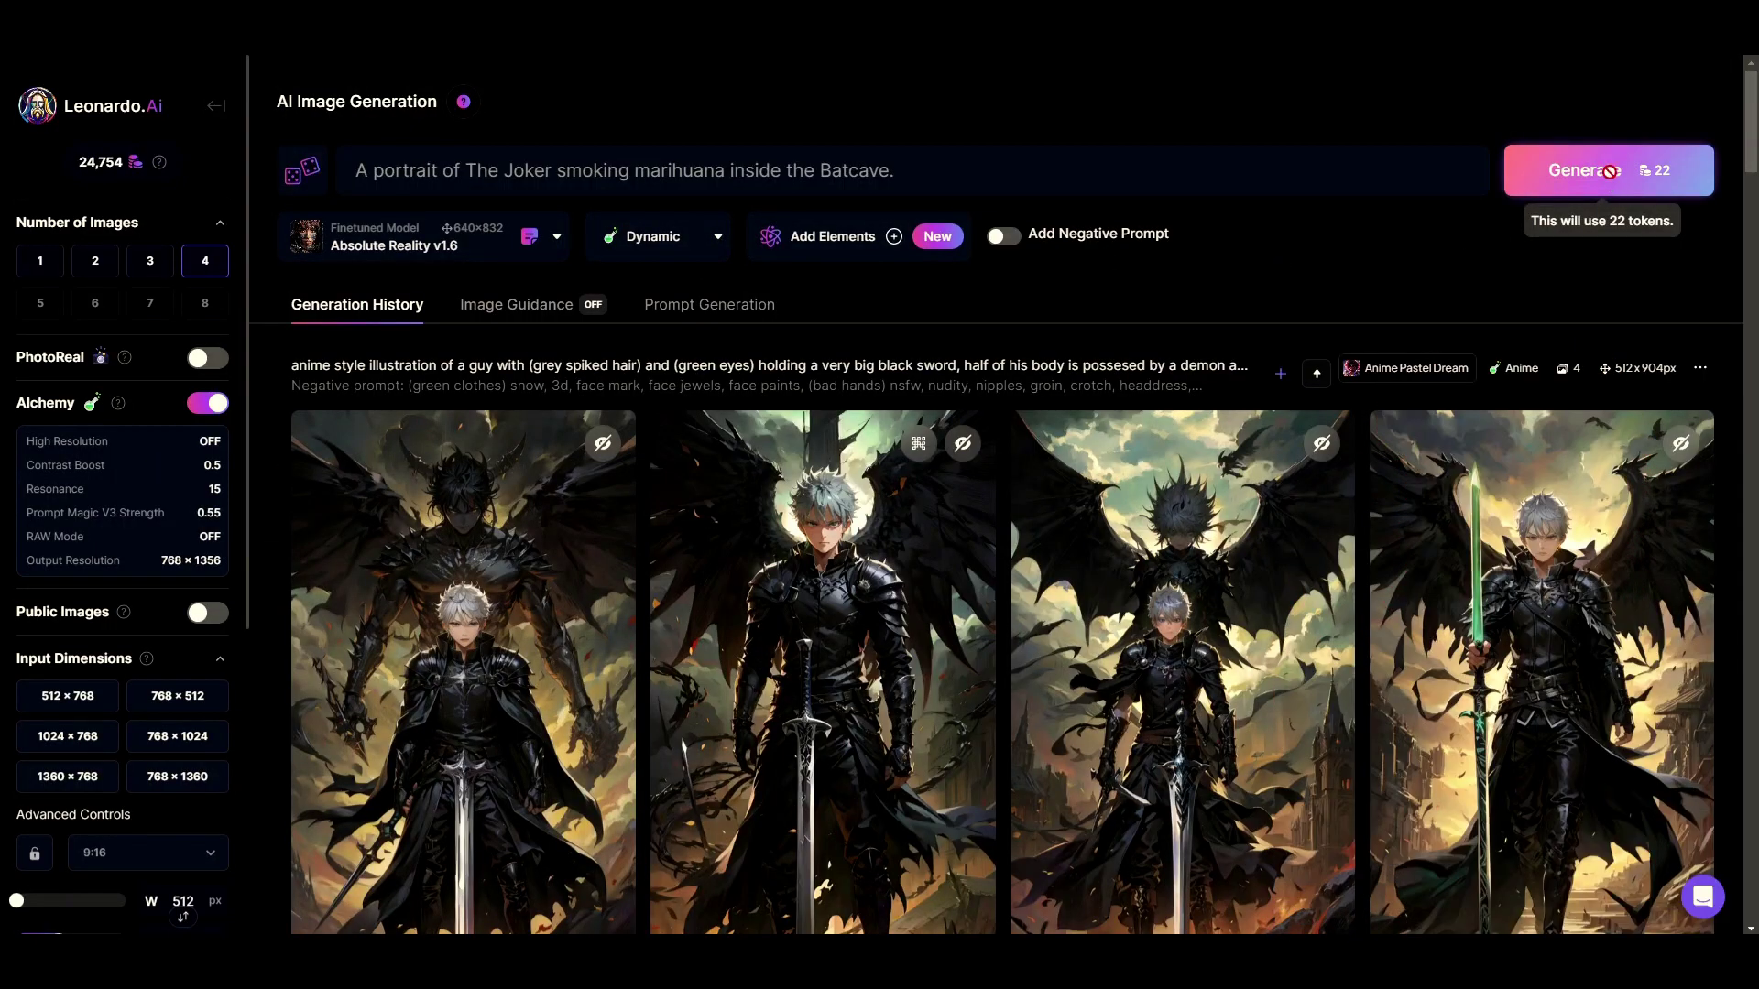
left_click(1610, 171)
triple_click(623, 171)
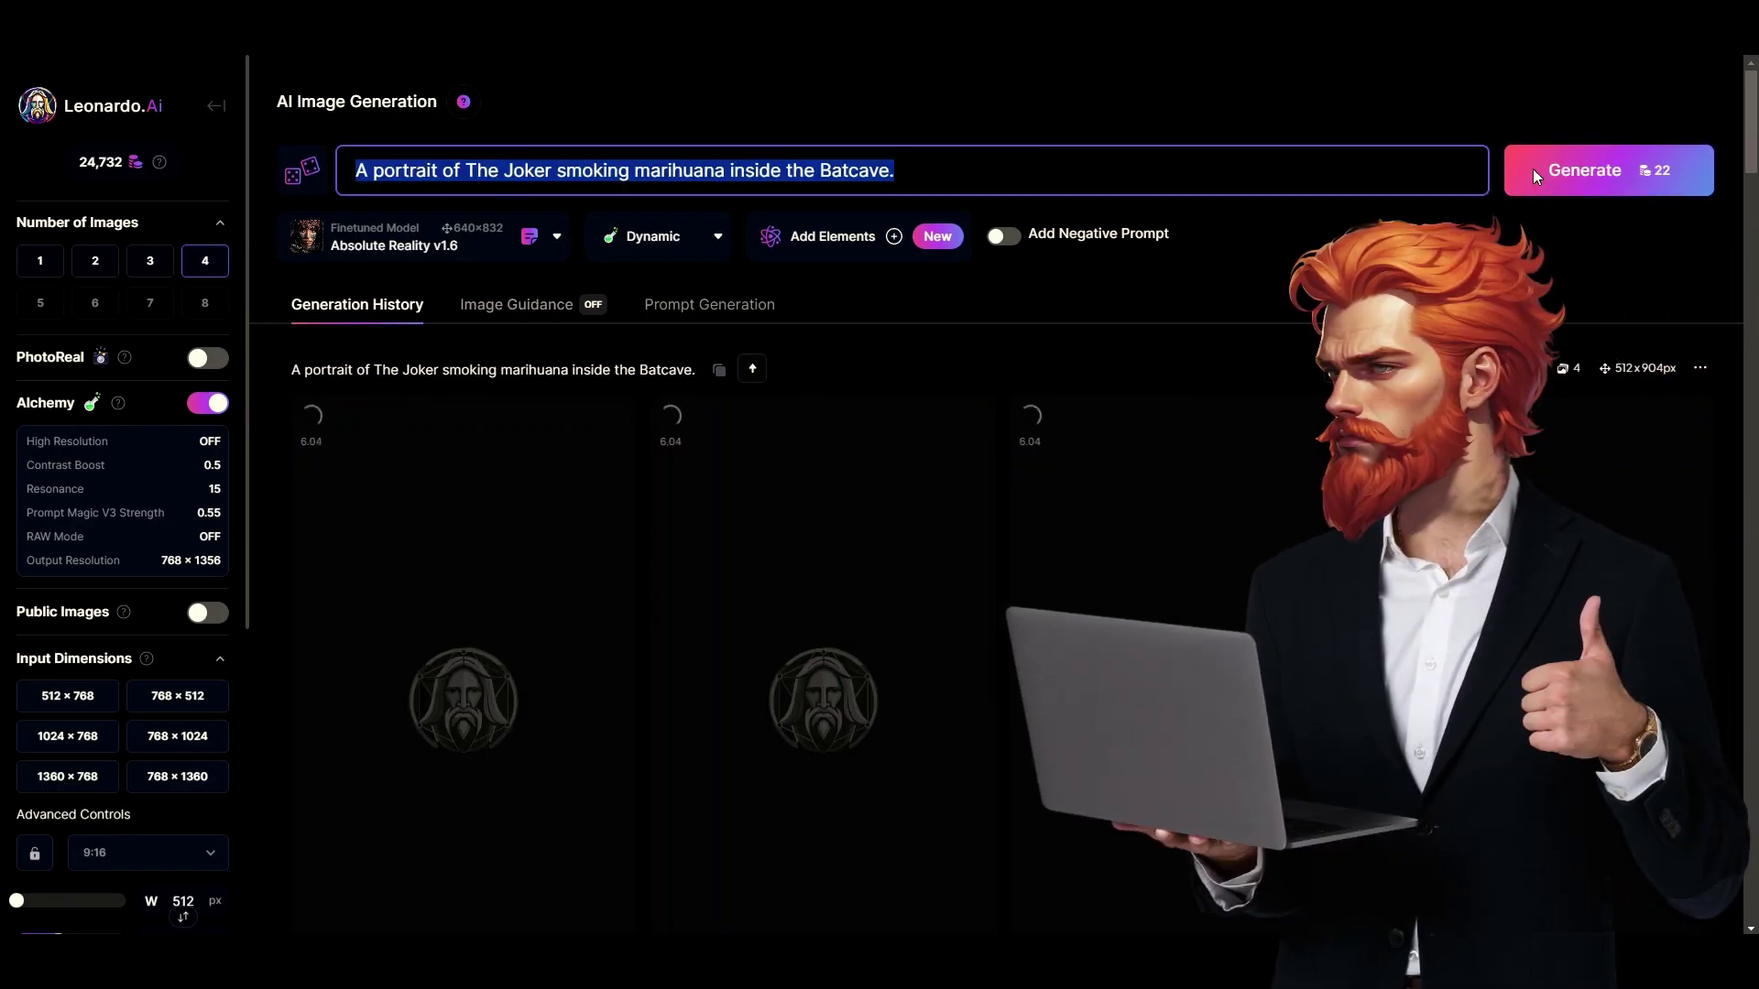
key("ctrl+v")
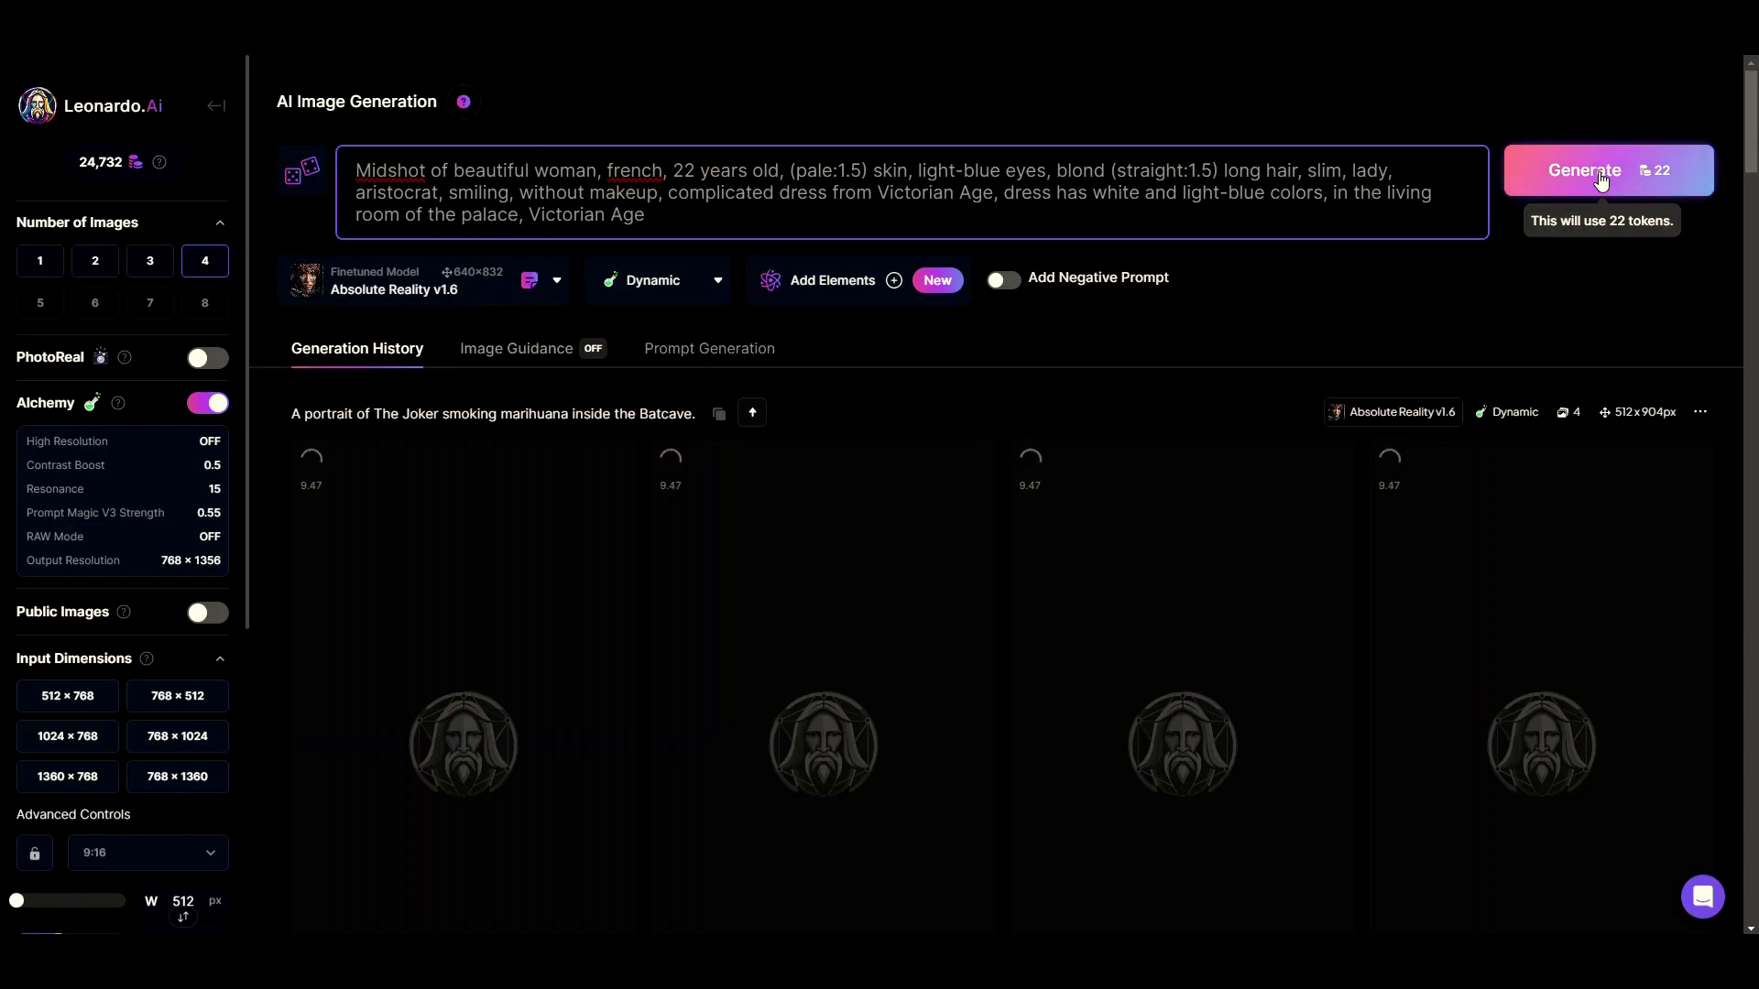
left_click(1602, 180)
- Paste in the autumn-scenery prompt, then the pirate-ship prompt, for the next generations
key("ctrl+a")
type("illustration of autumn scenery, , Detailed  Burlington Vermont, detailed realistic lake champagne, , Nikon z8 camera, 14-24mm lens , nighttime, starry sky ,  ultra hd, realistic, vivid colors, highly detailed, UHD drawing, pen and ink, perfect composition, beautiful detailed intricate insanely detailed octane render trending on artstation, 8k artistic photography, photorealistic concept art, soft natural volumetric cinematic perfect light")
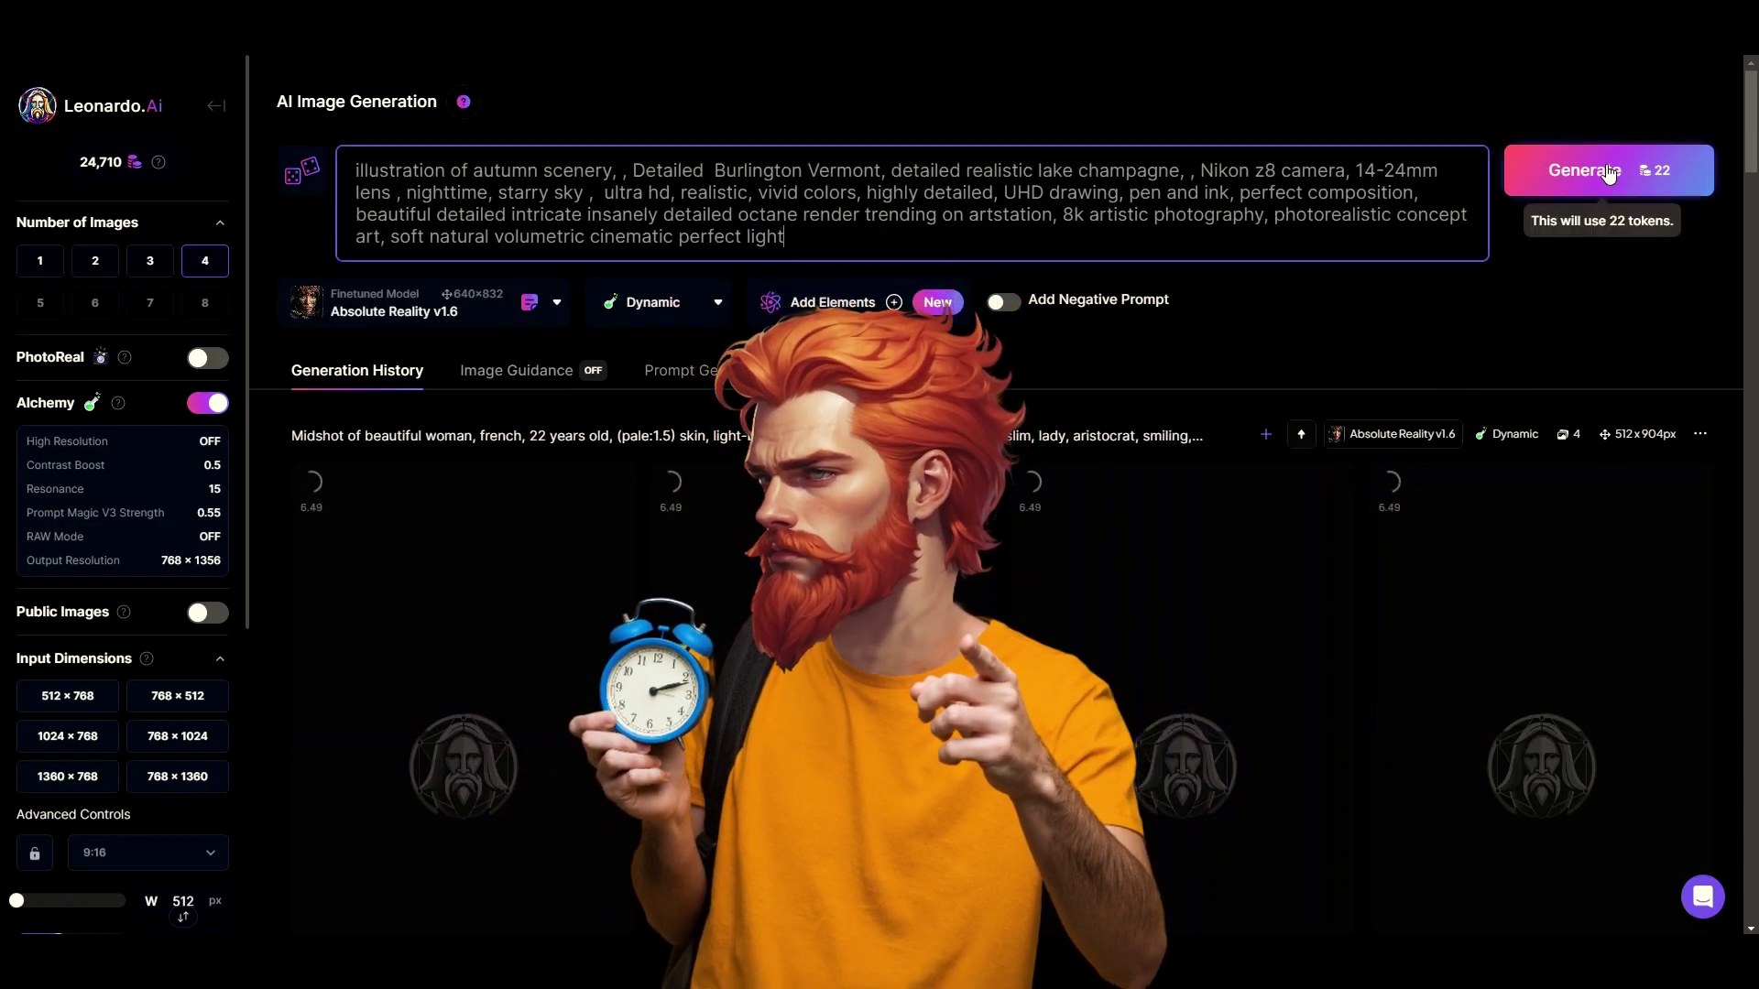
key("ctrl+a")
type("A magnificent pirate ship emerges from the depths of Buddha, and the ship sails in the belly of Buddha, a great complexity and stellar abyss, where death and life converge, the ship's sails fluttering in the wind, while the atmosphere becomes heavy. and vertiginous. Capture the thrilling intensity of this moment, ultra-realistic in 4K.")
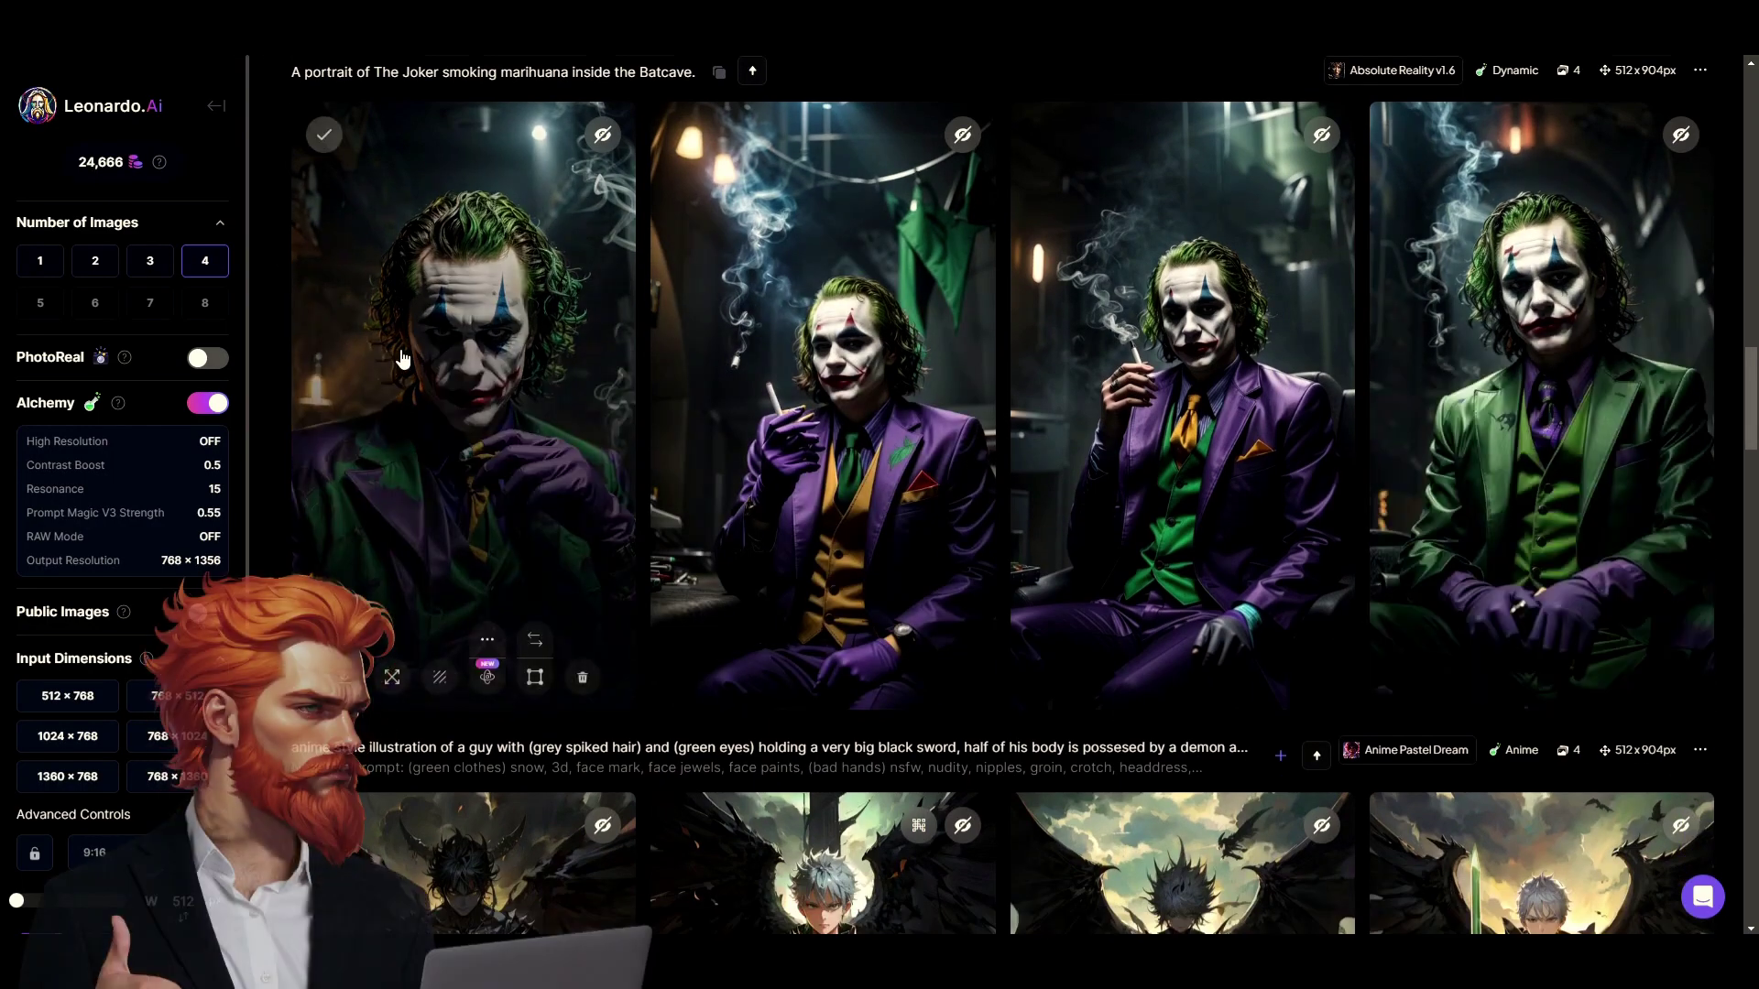
- View the four Joker images full-size one after another, then close the viewer
left_click(1037, 557)
left_click(1162, 511)
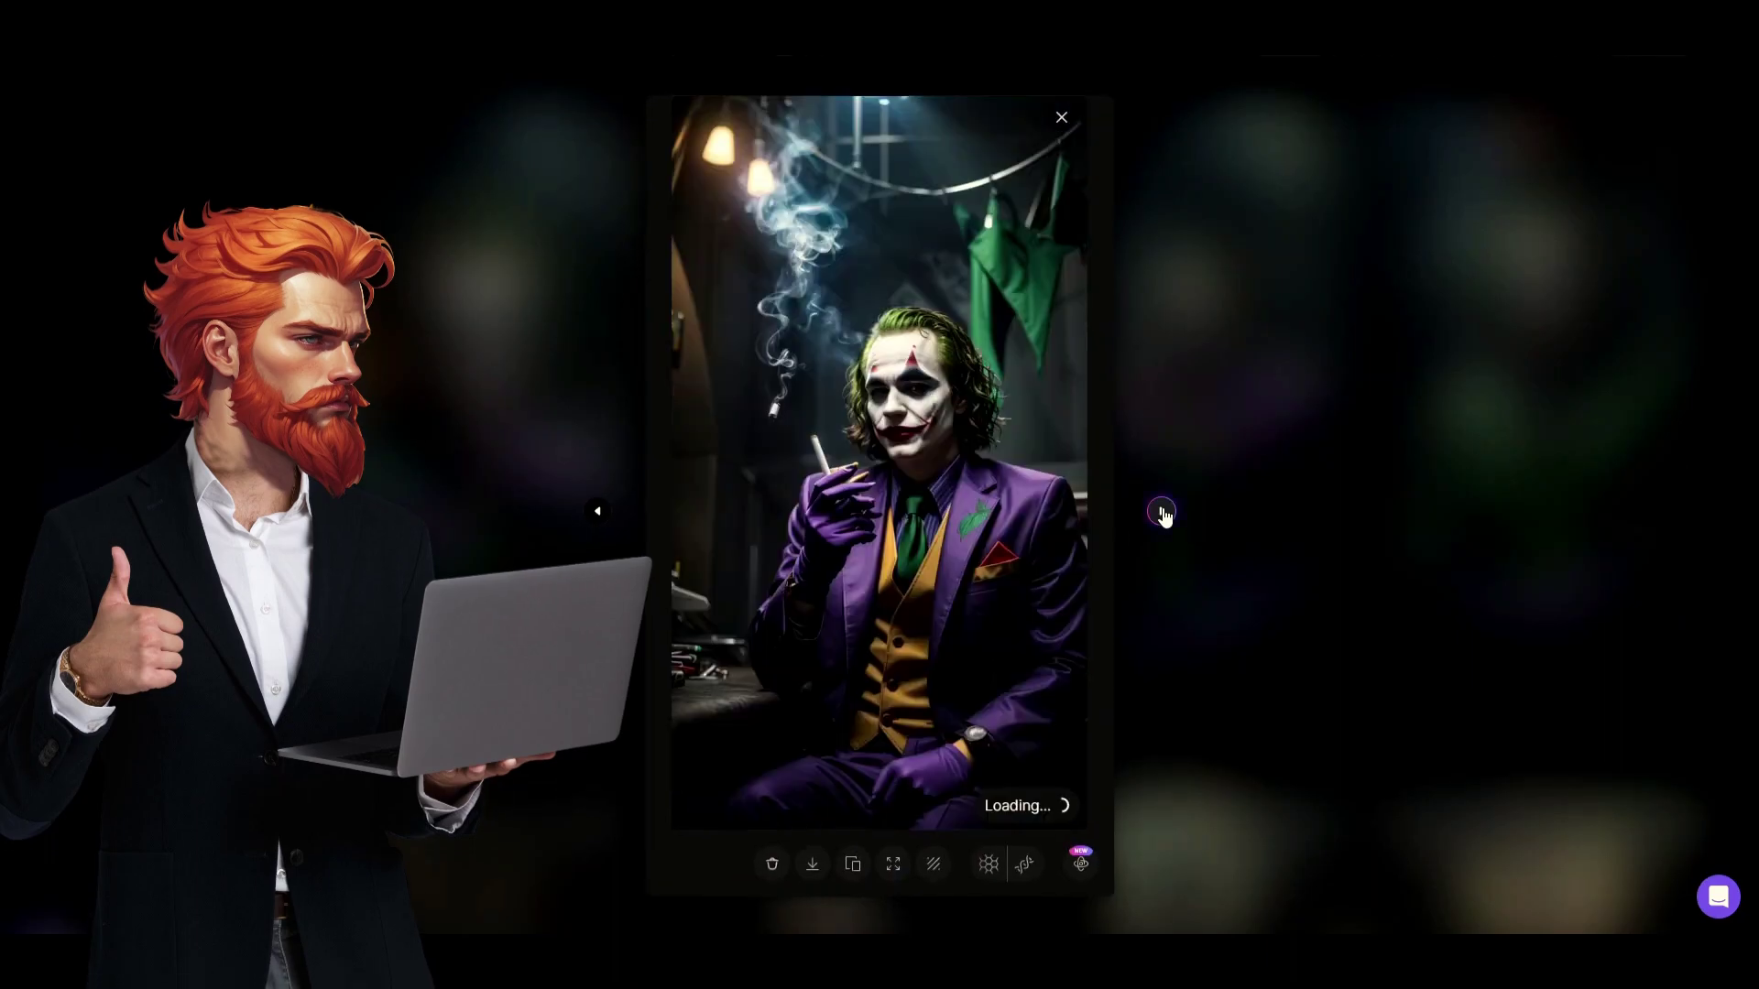
left_click(1161, 511)
left_click(1162, 512)
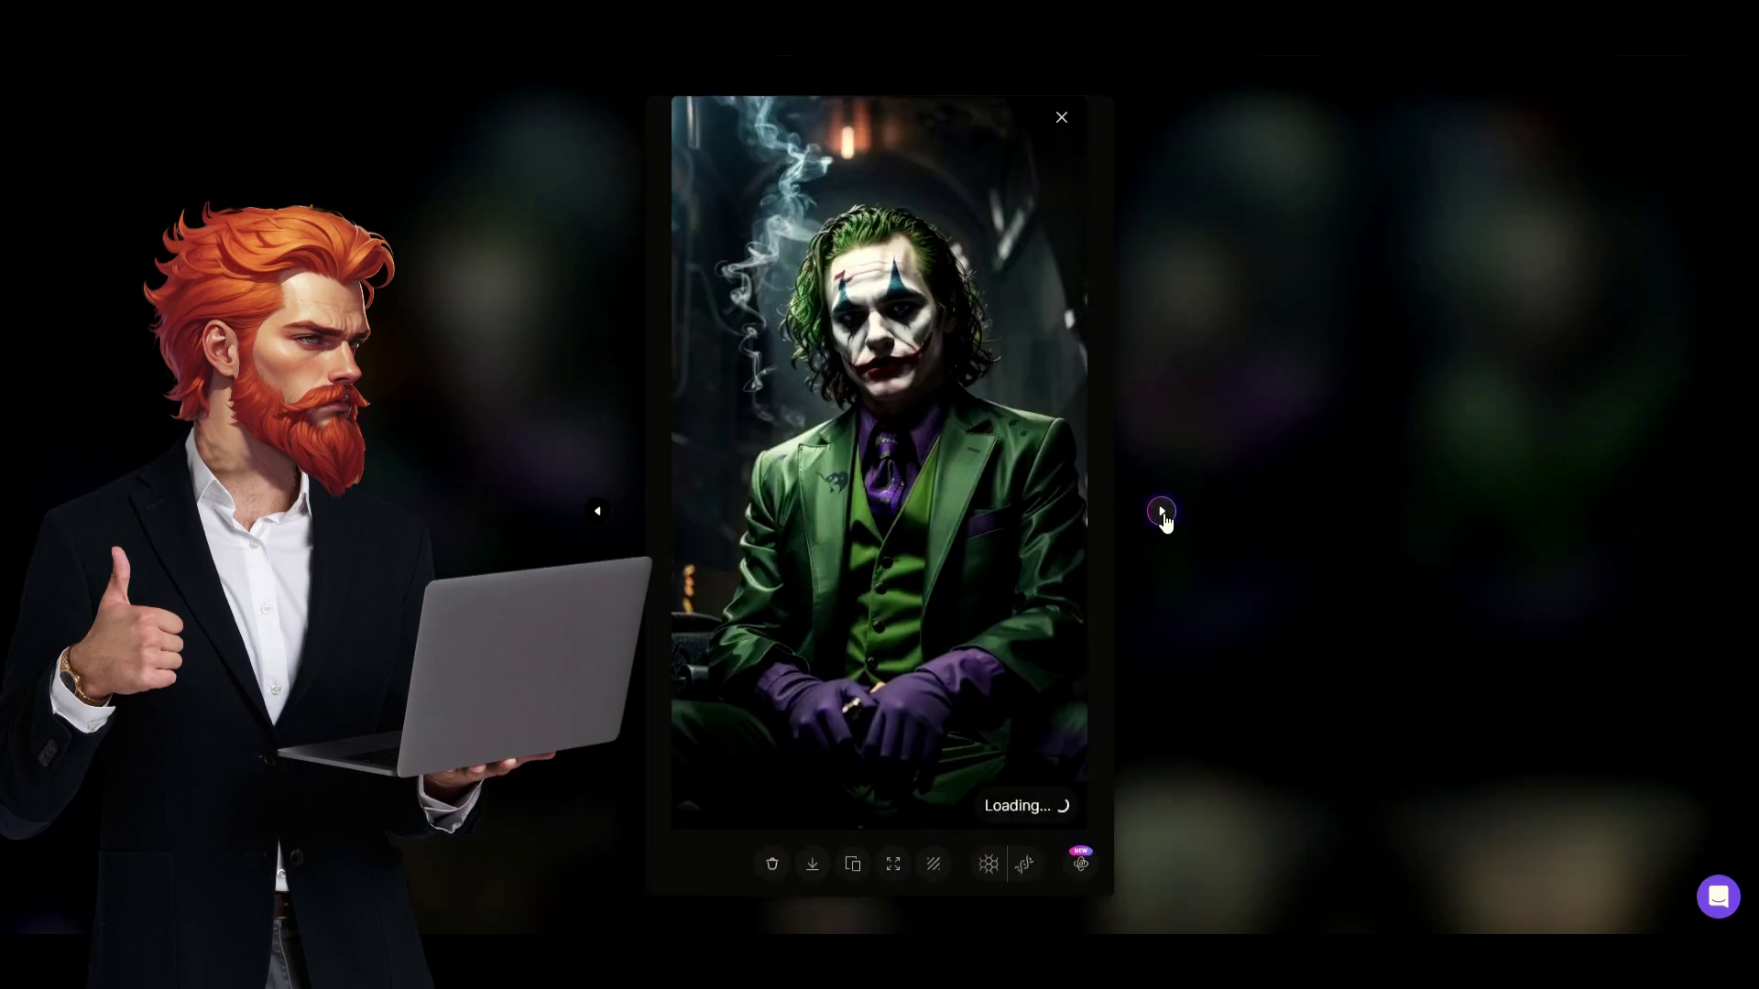
left_click(1324, 401)
- Step through the four blonde blue-dress woman images, then scroll up to the autumn lake set
scroll(837, 510, "up", 10)
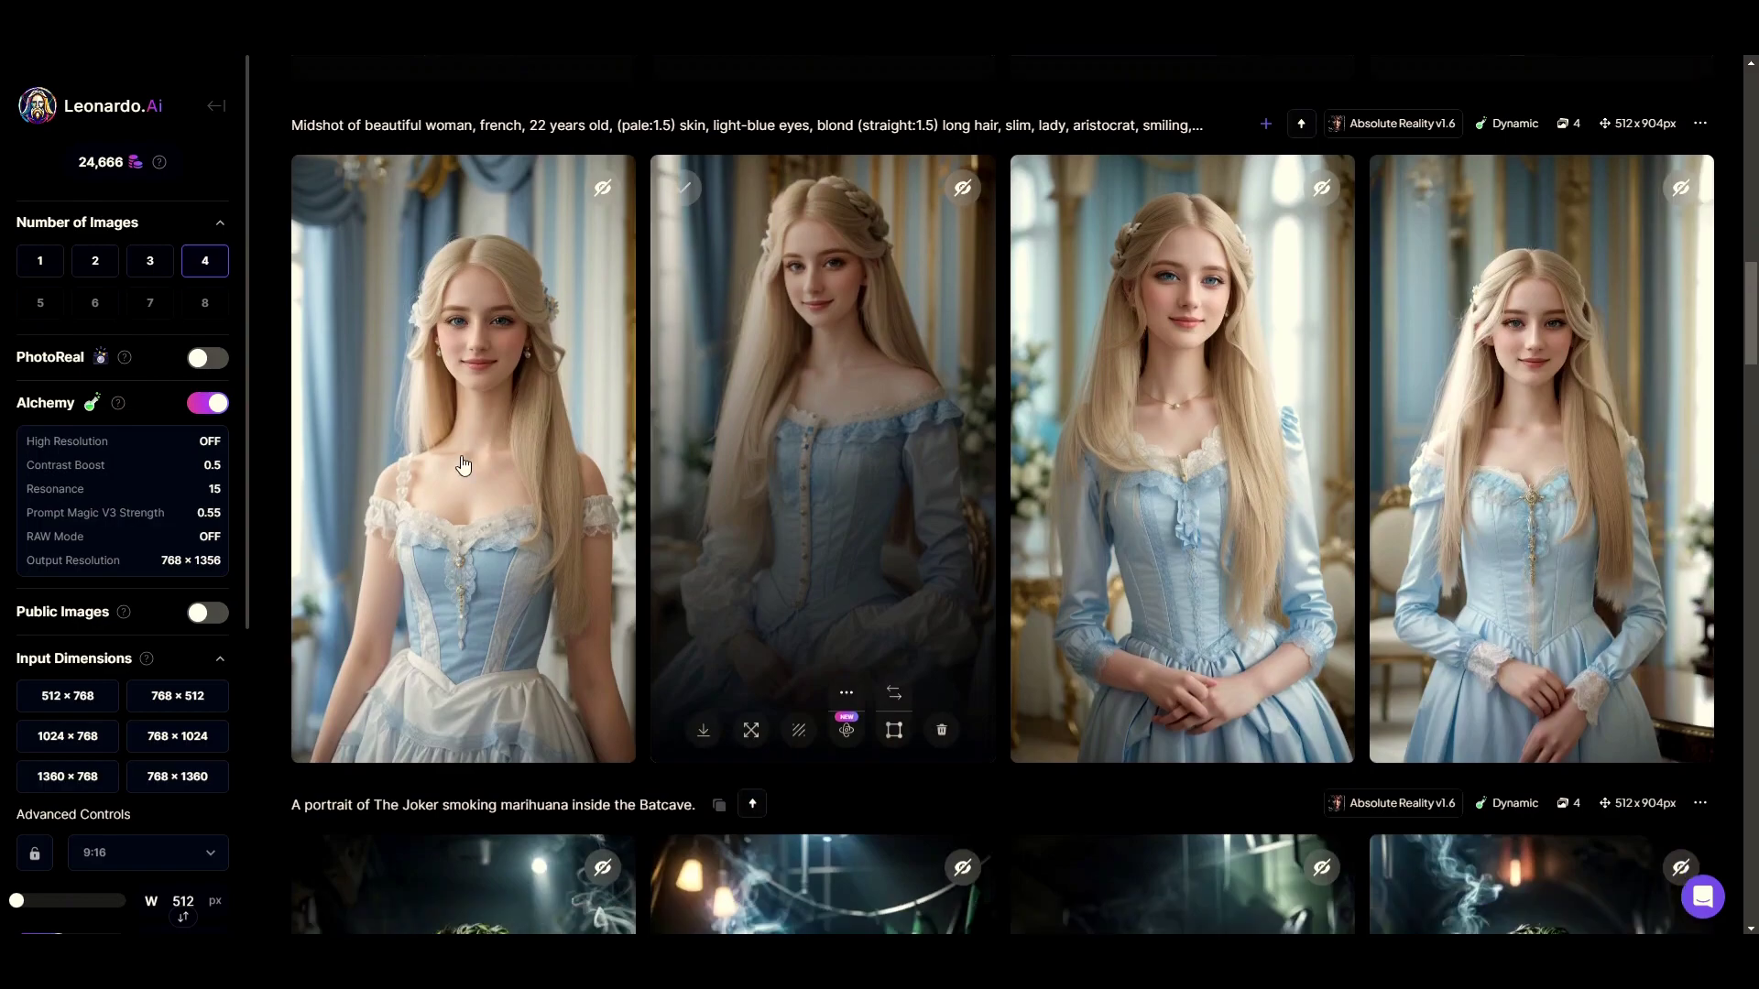
left_click(463, 466)
left_click(1161, 512)
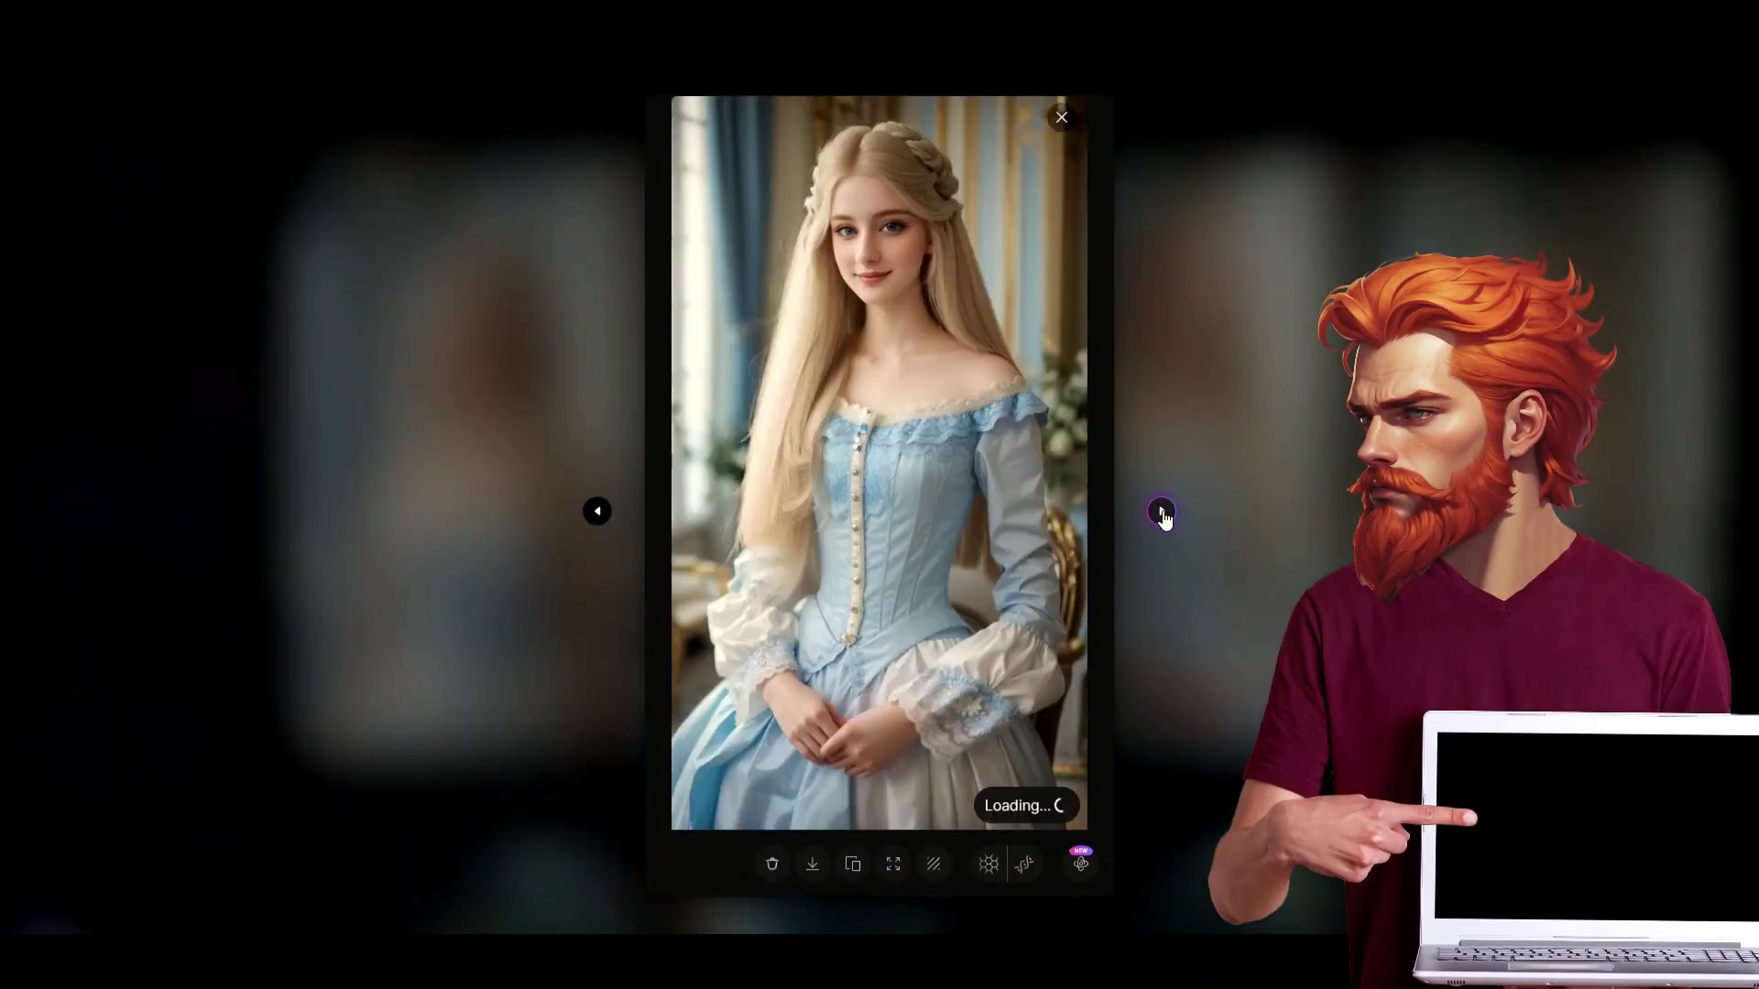
left_click(1162, 513)
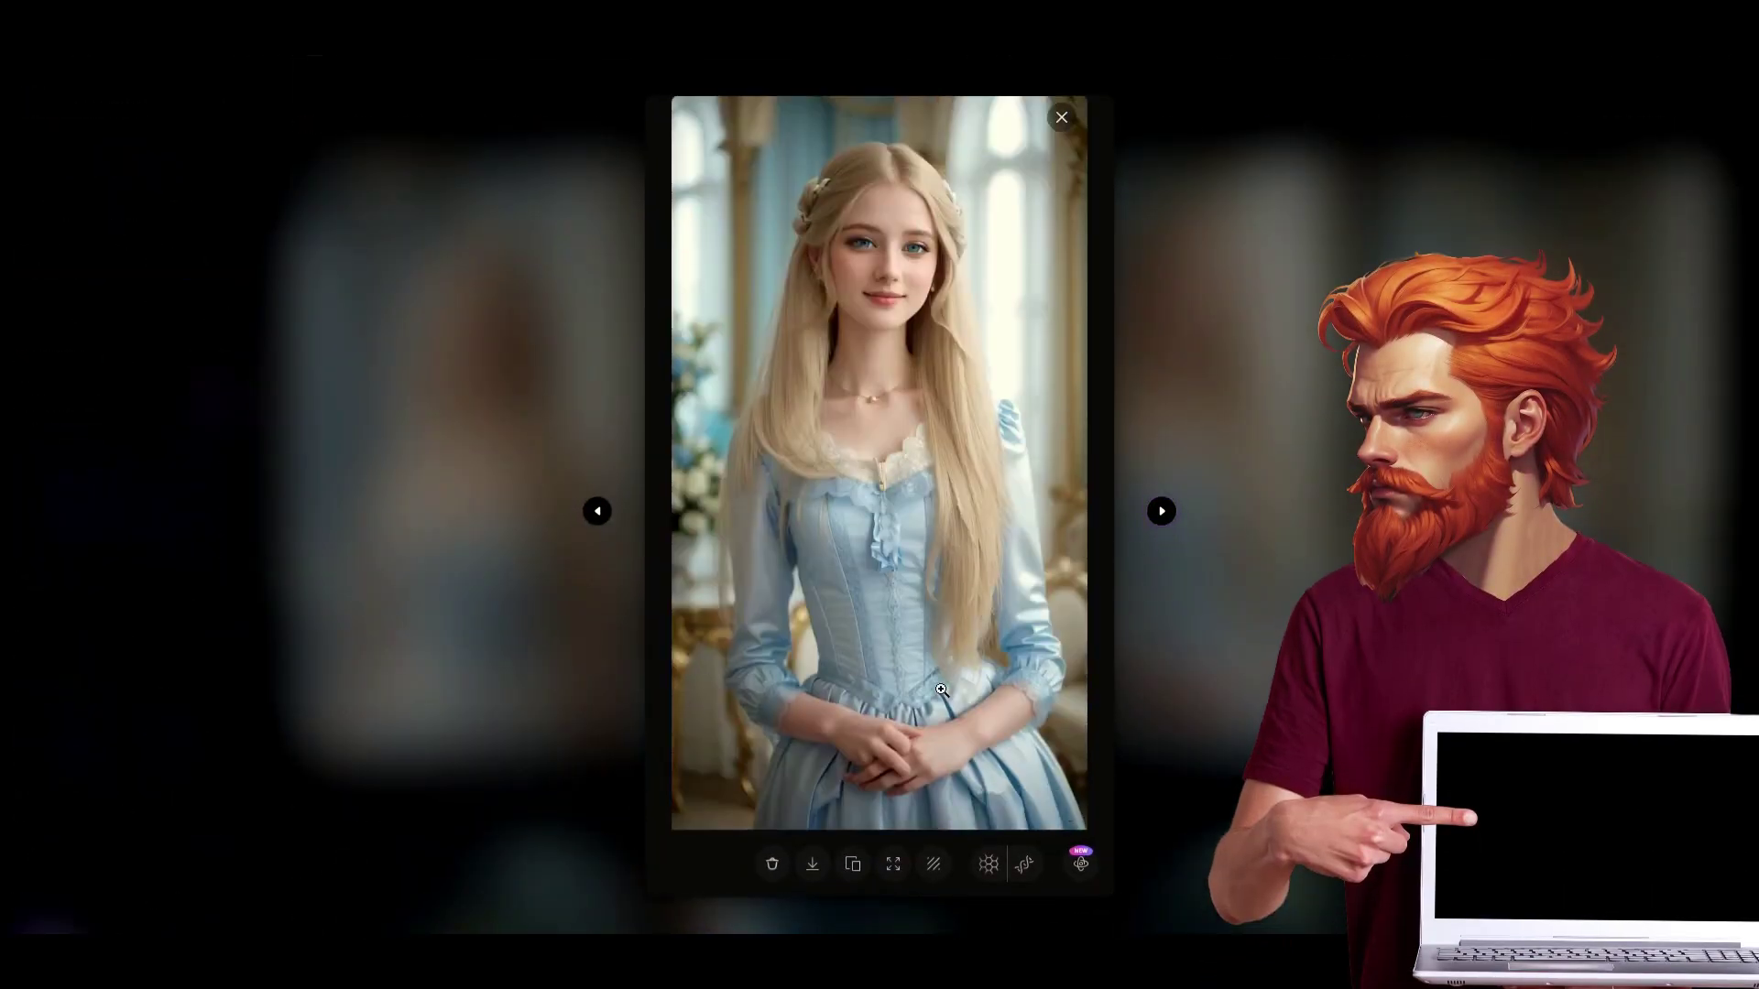
left_click(1162, 511)
left_click(1233, 493)
scroll(1264, 307, "up", 2)
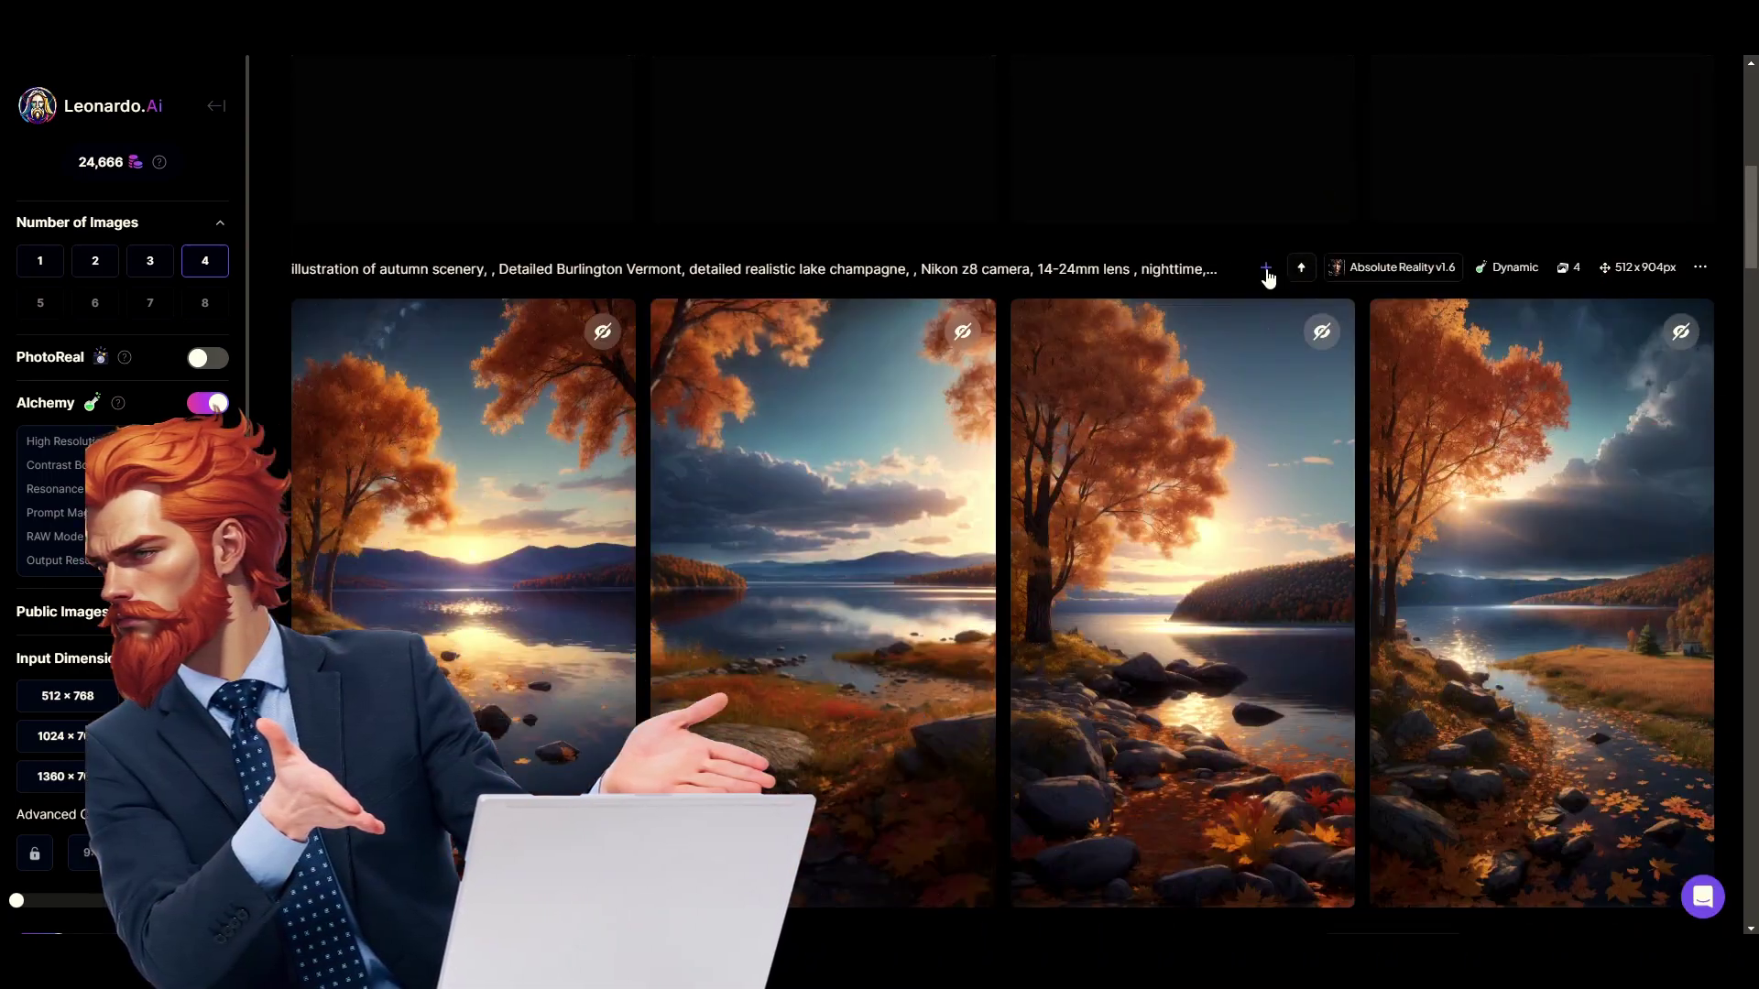
scroll(434, 292, "up", 1)
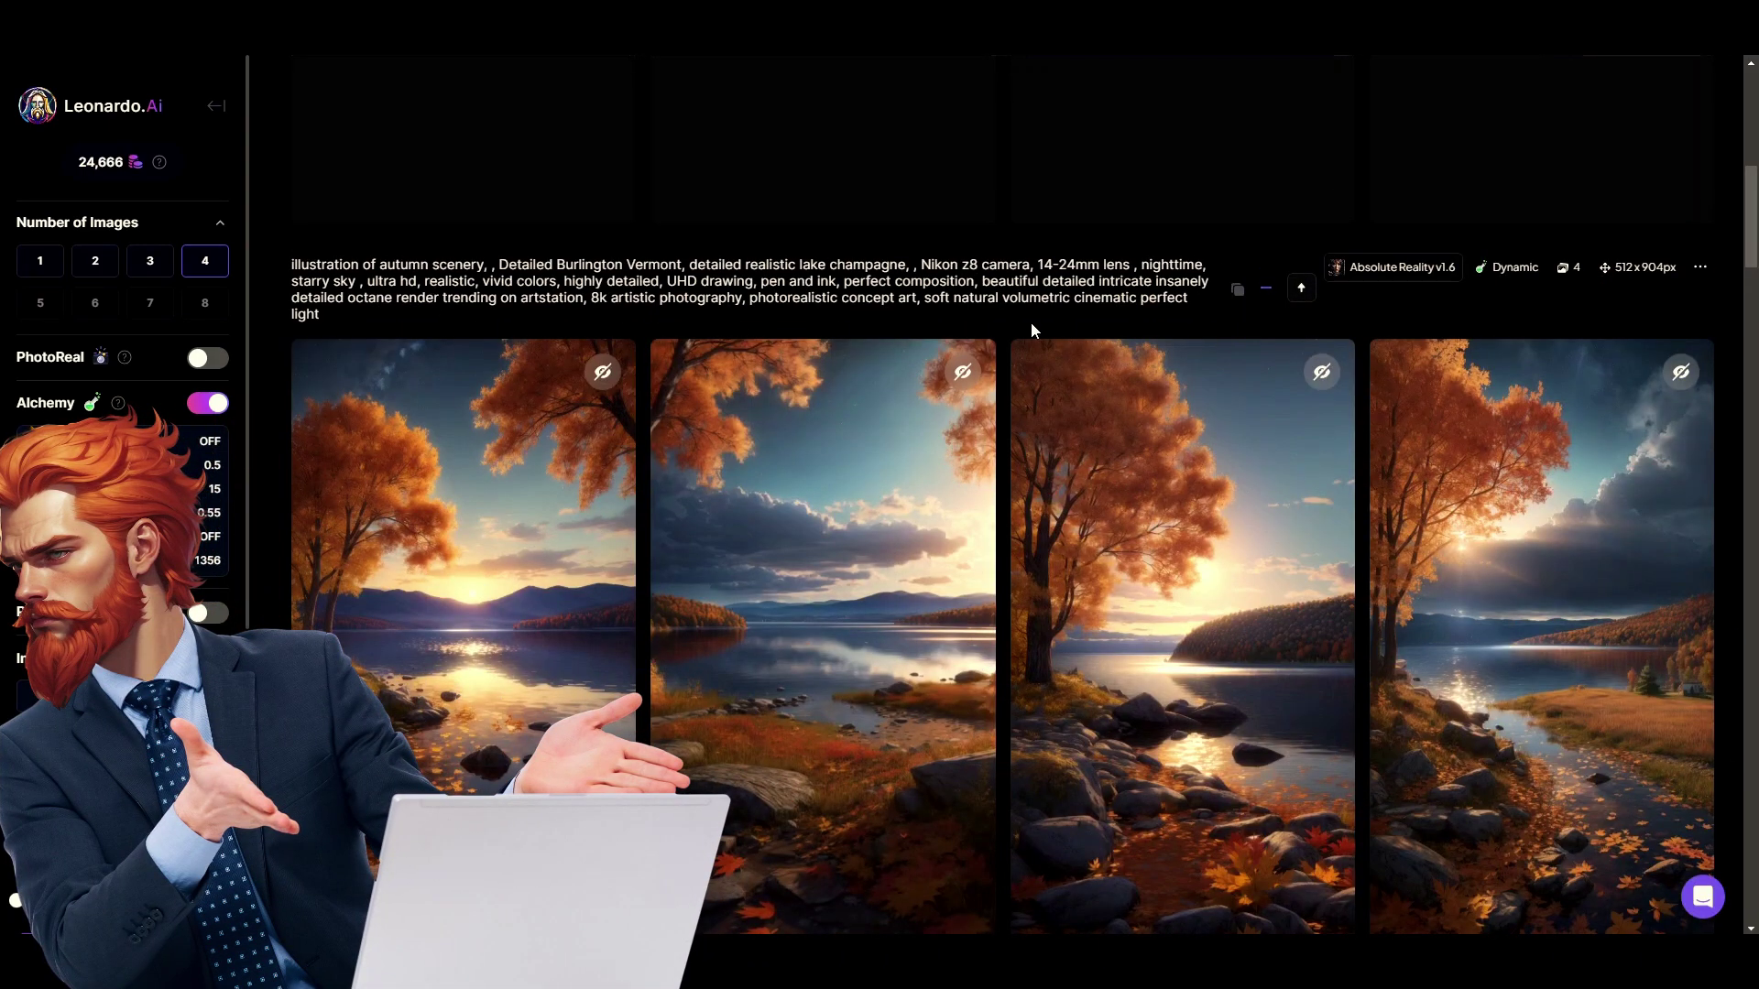
- Highlight 'Nikon z8', 'ultra-realistic in 4K' and 'vertiginous' in the pirate ship prompt
left_click_drag(920, 261, 1028, 269)
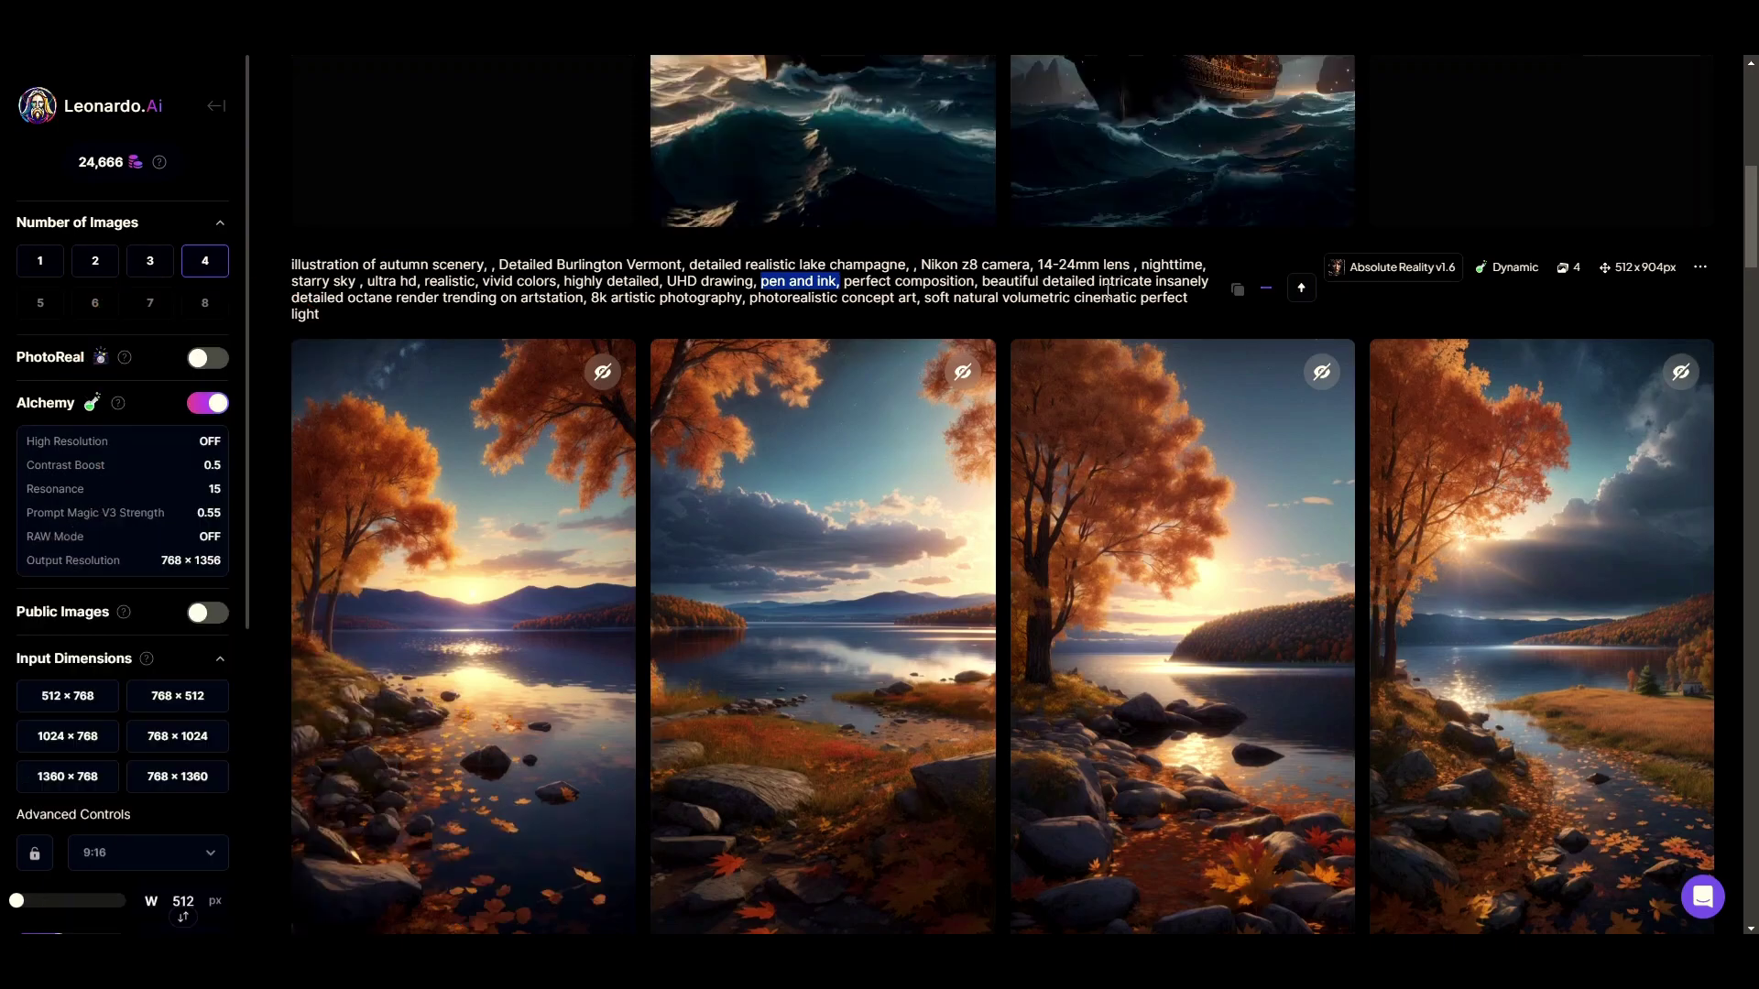
scroll(1105, 718, "up", 5)
scroll(608, 425, "up", 3)
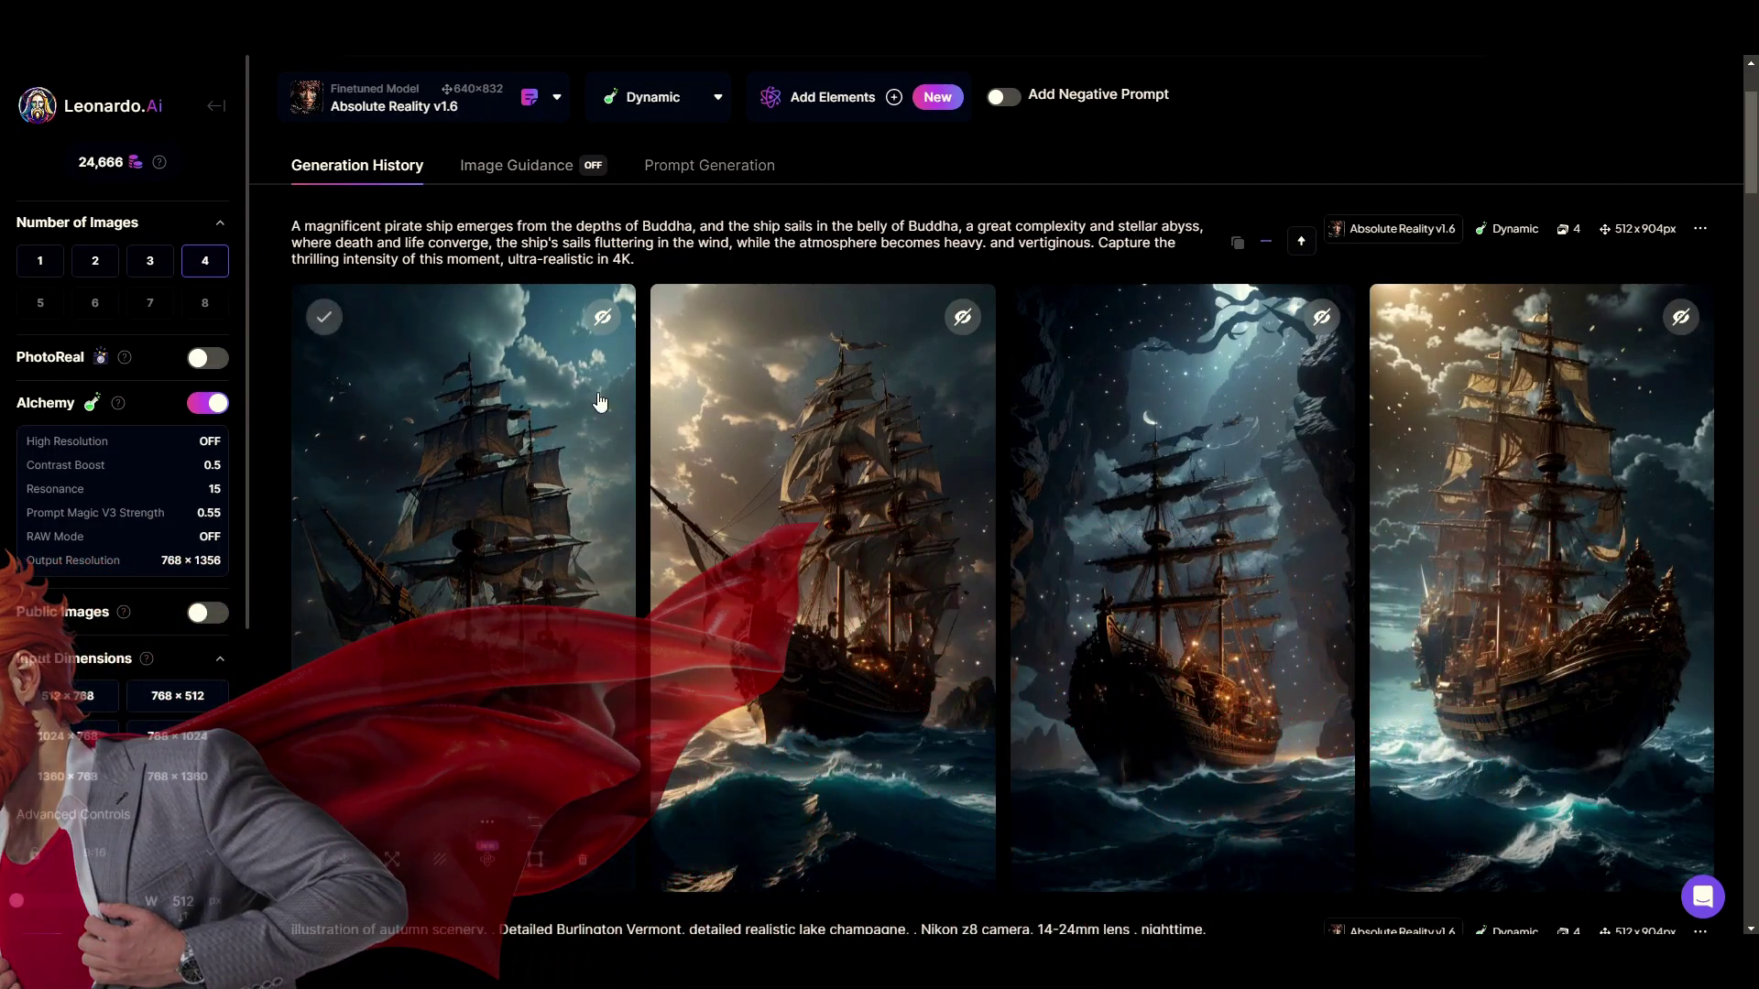
left_click_drag(514, 266, 508, 261)
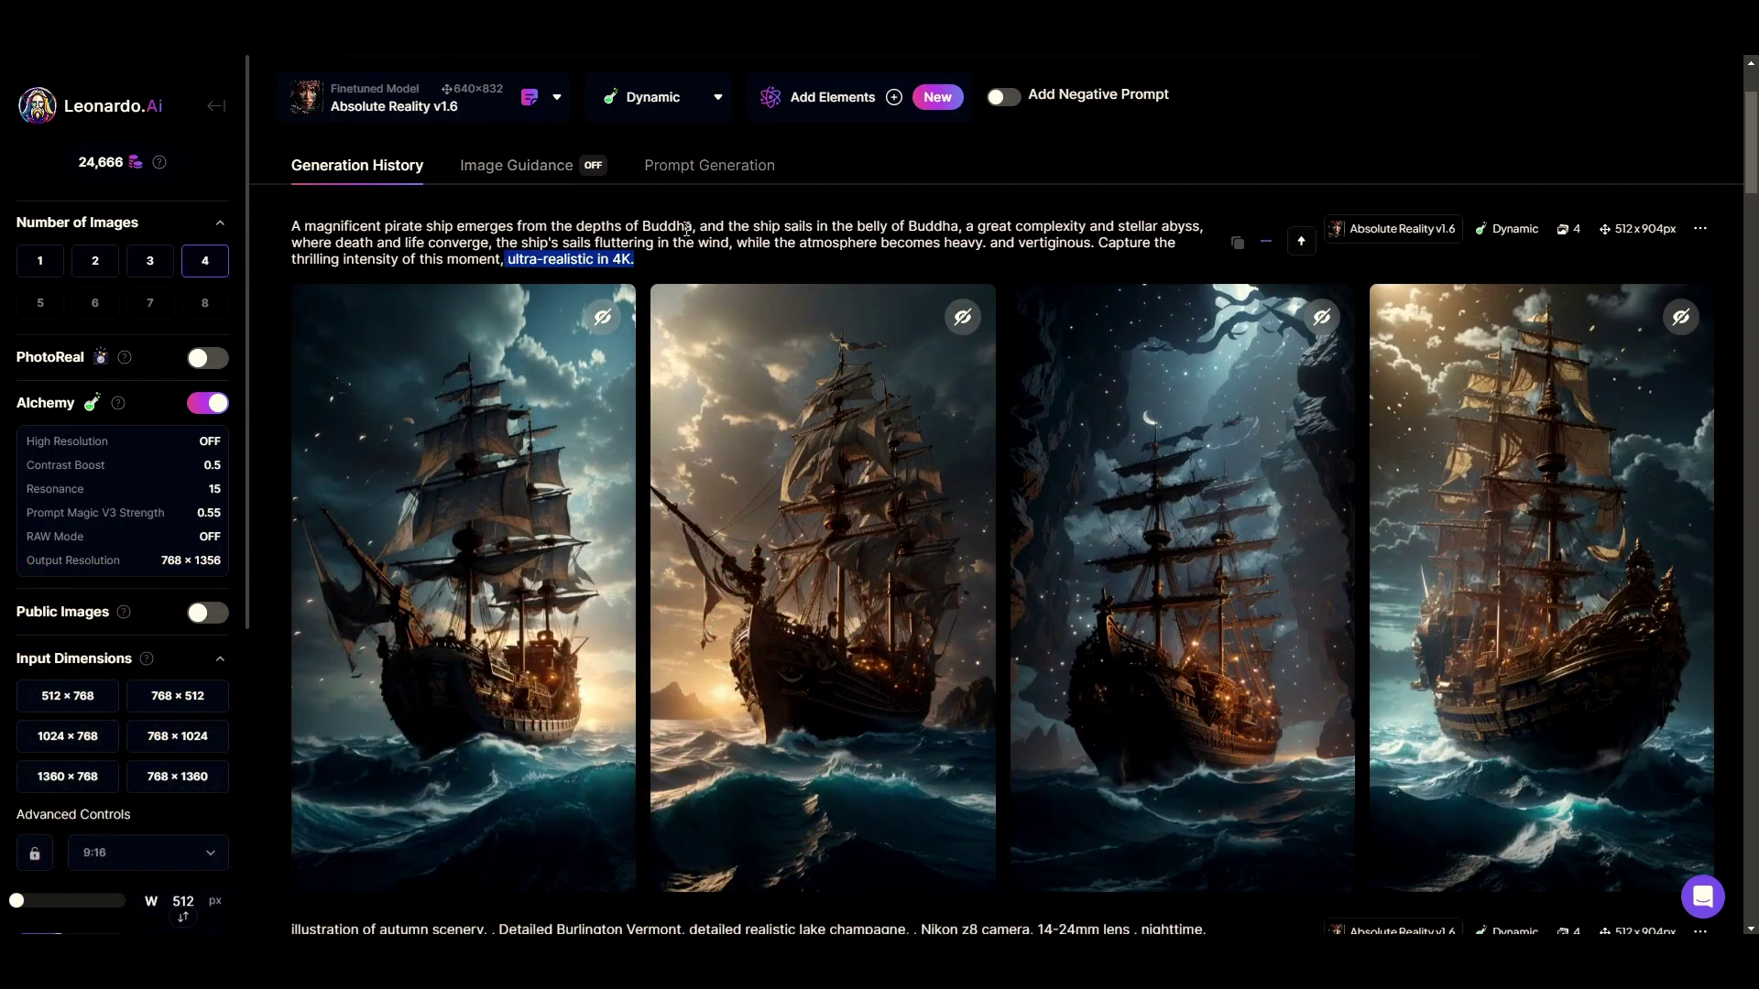
double_click(1054, 242)
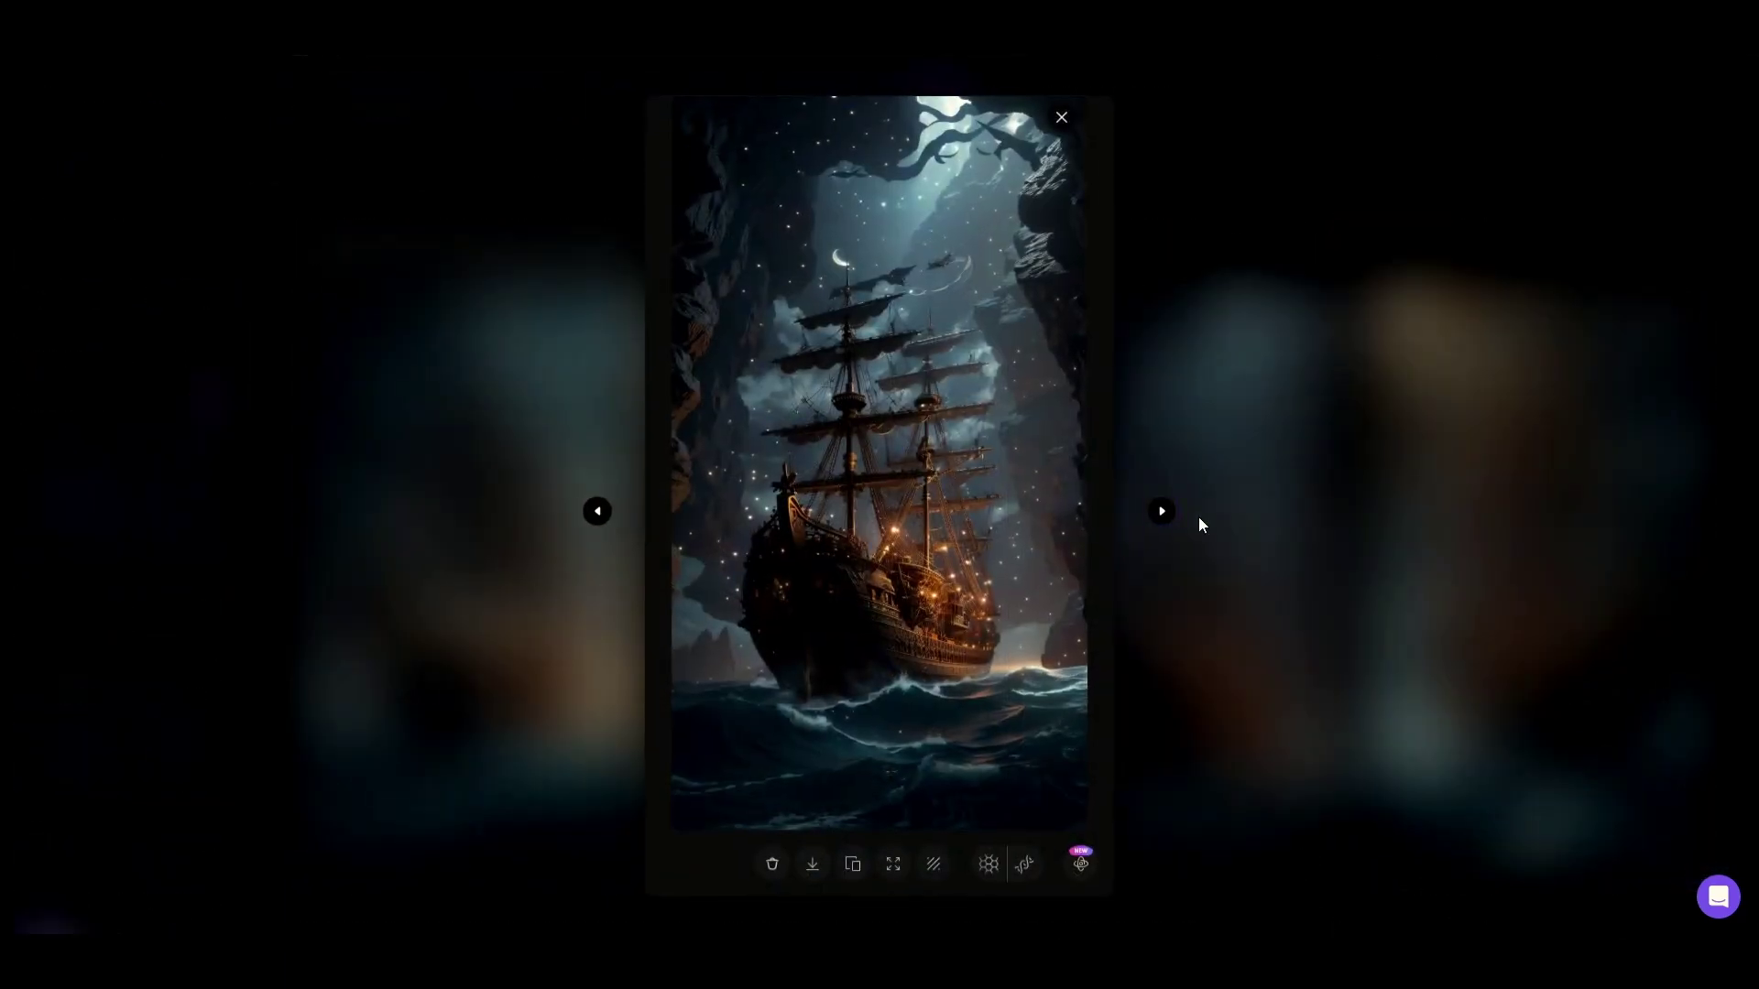
- Step through the pirate ship images, then select the 'Cheveux bruns' prompt text
left_click(1162, 512)
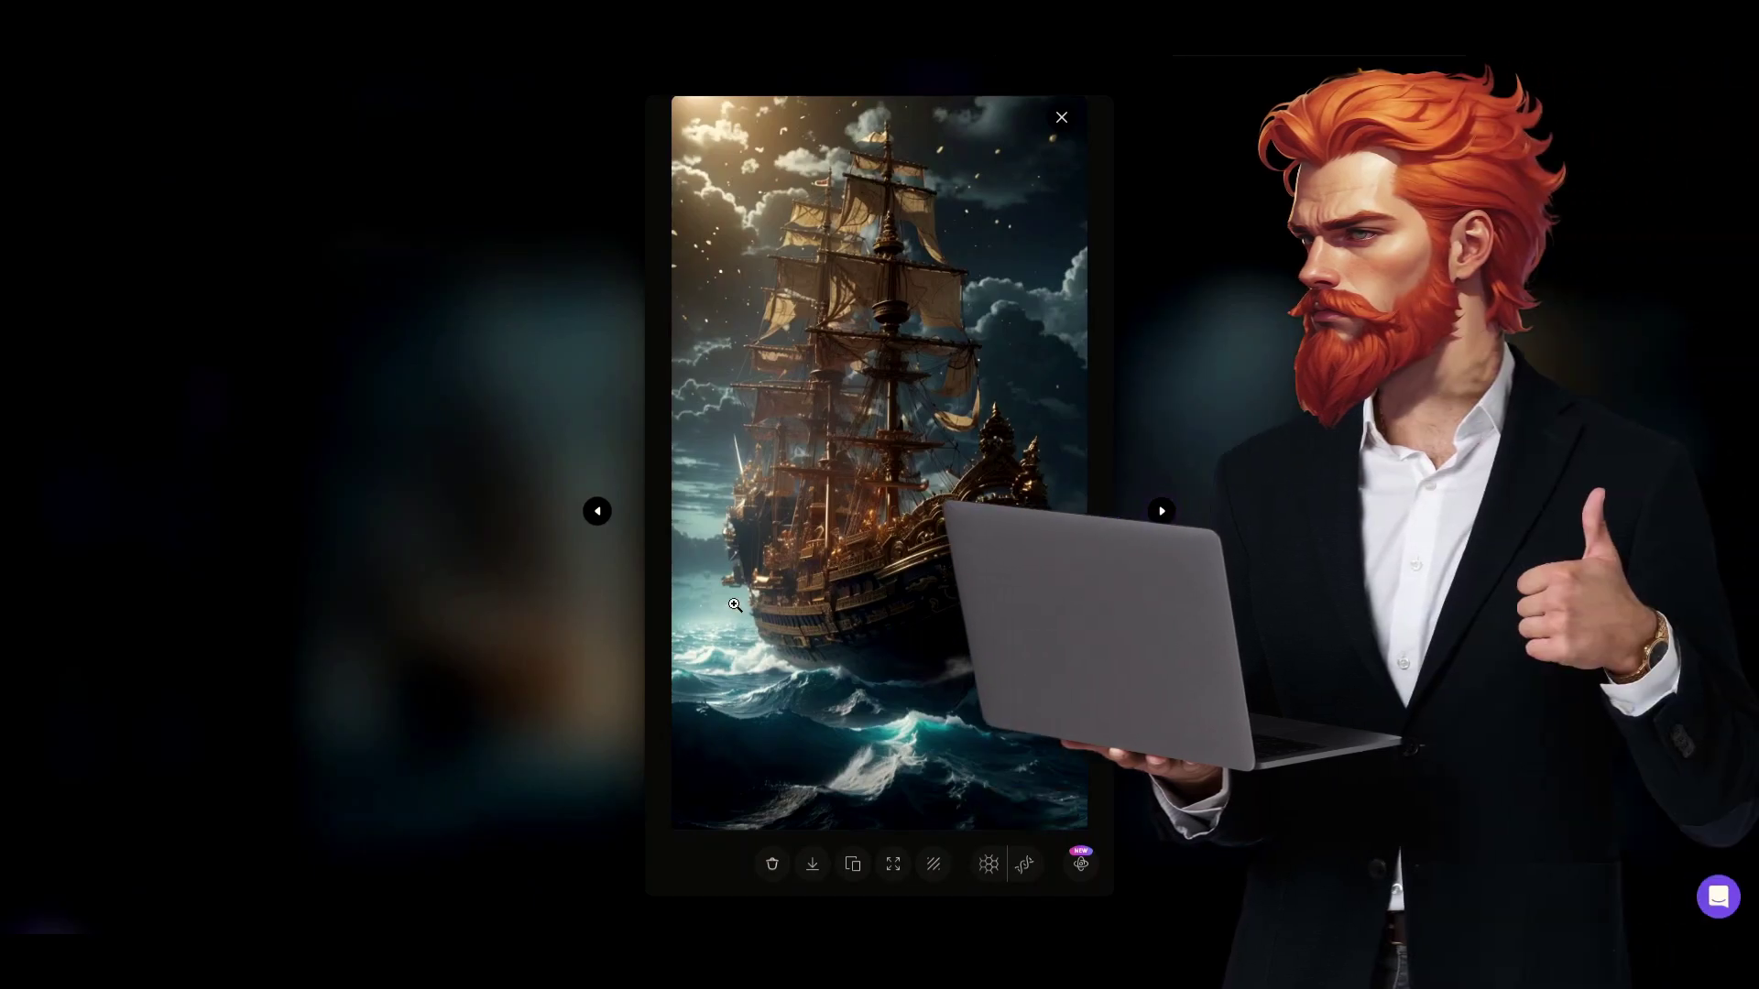
left_click(1161, 511)
left_click(1162, 511)
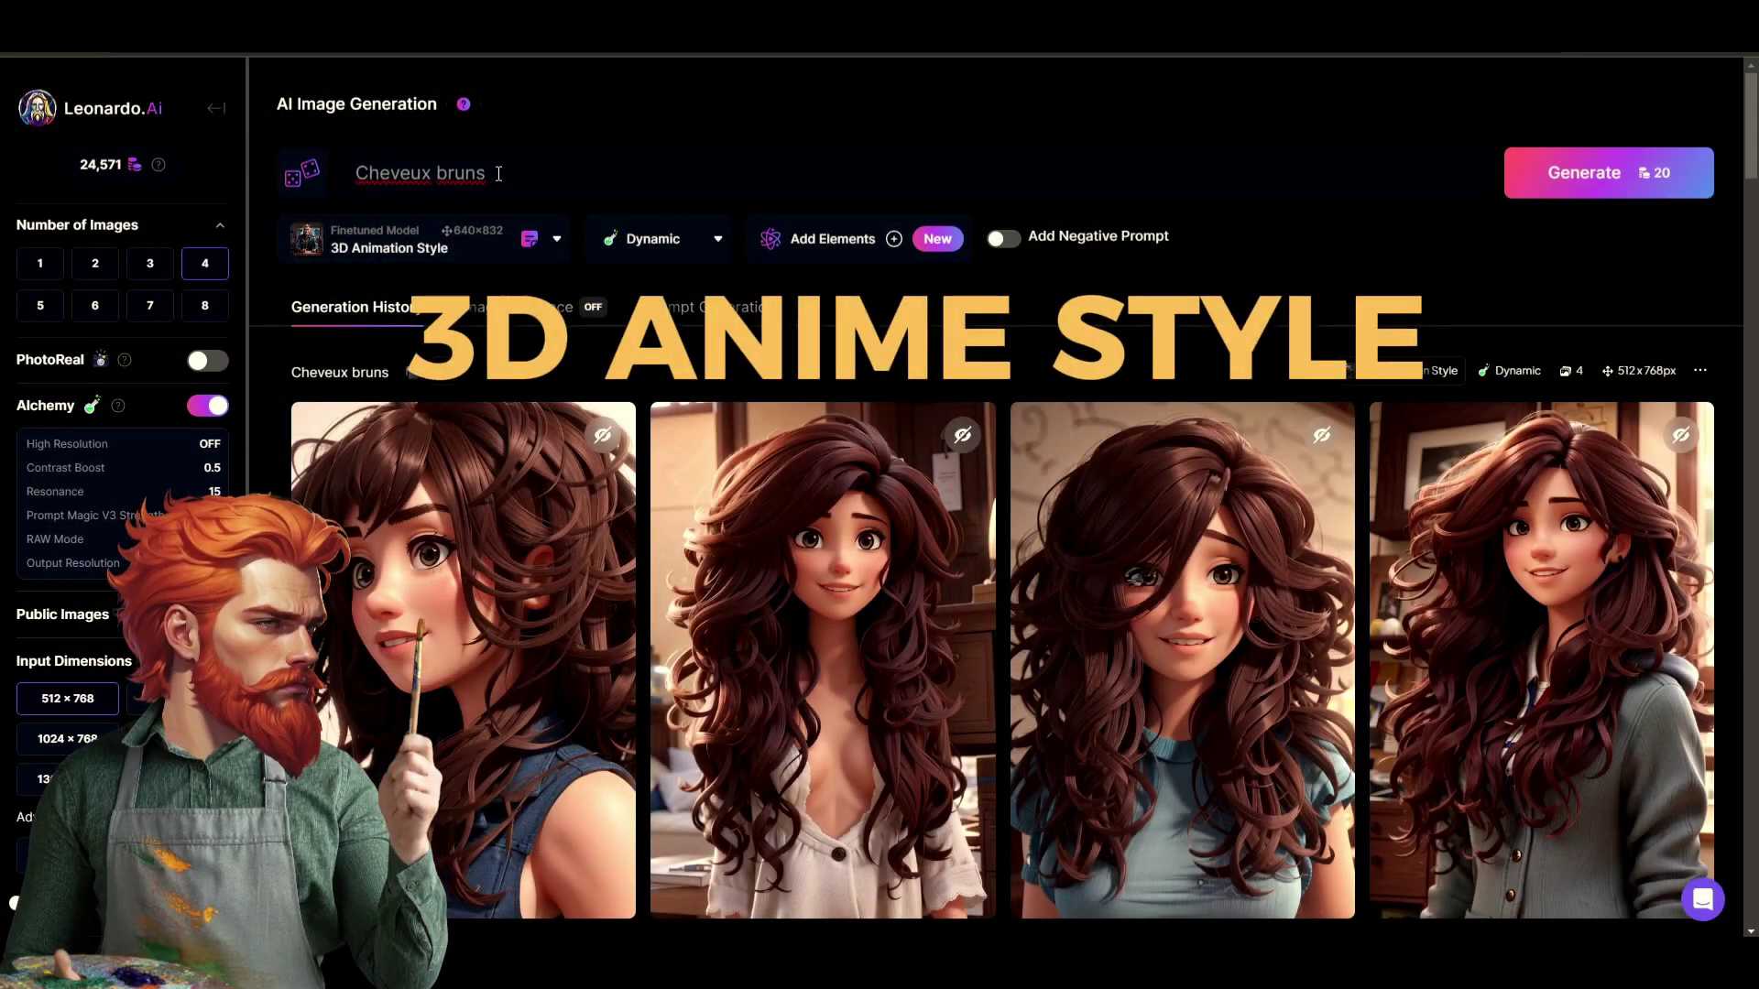
left_click_drag(499, 174, 352, 176)
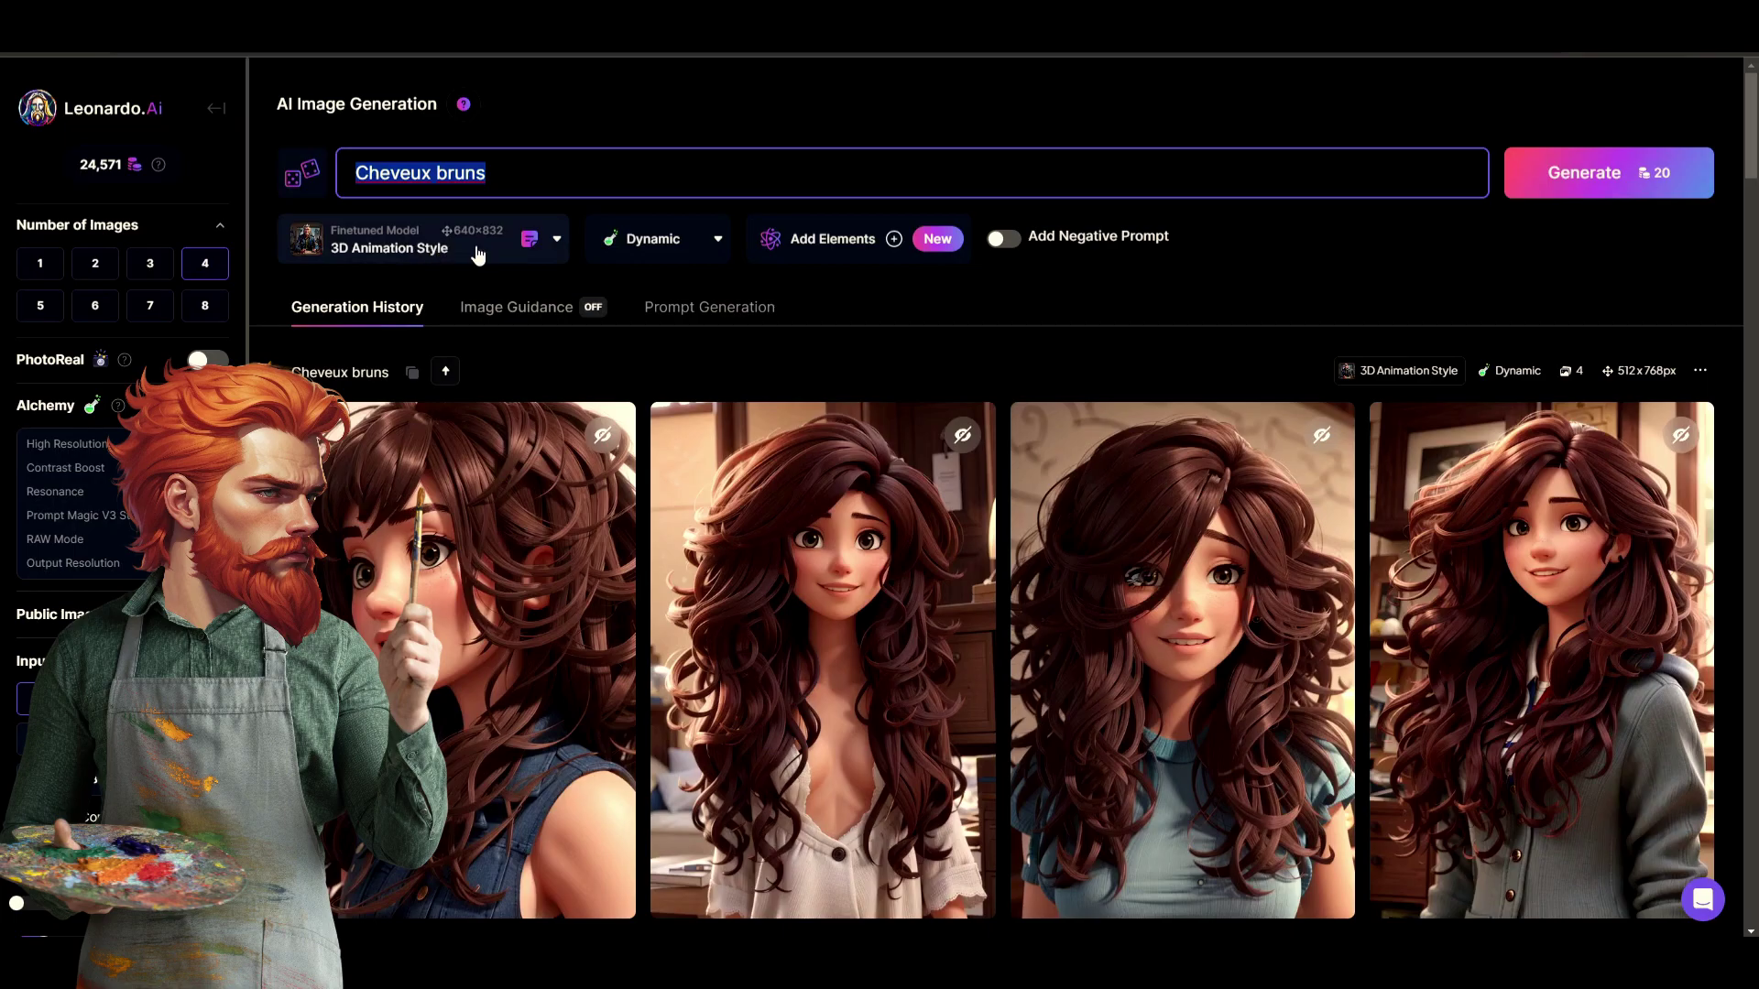
- Browse all four brown-haired (Cheveux bruns) 3D character images full-size, enlarging the last to full height
left_click(513, 641)
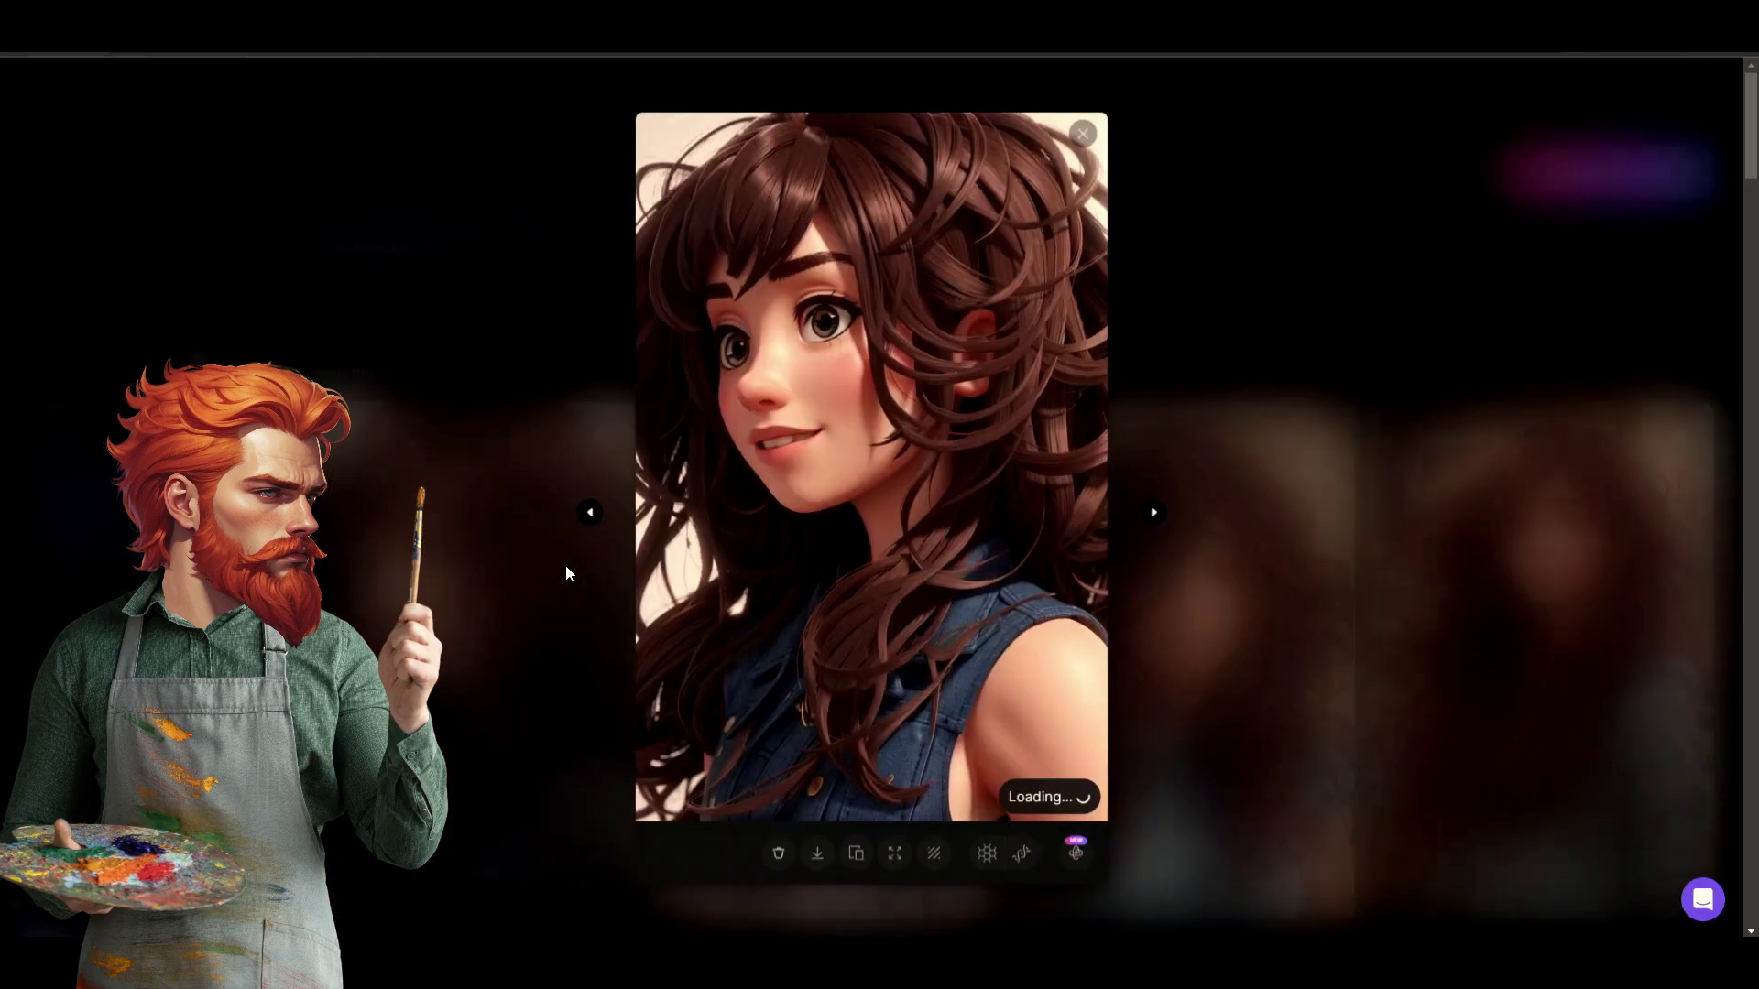
left_click(1171, 514)
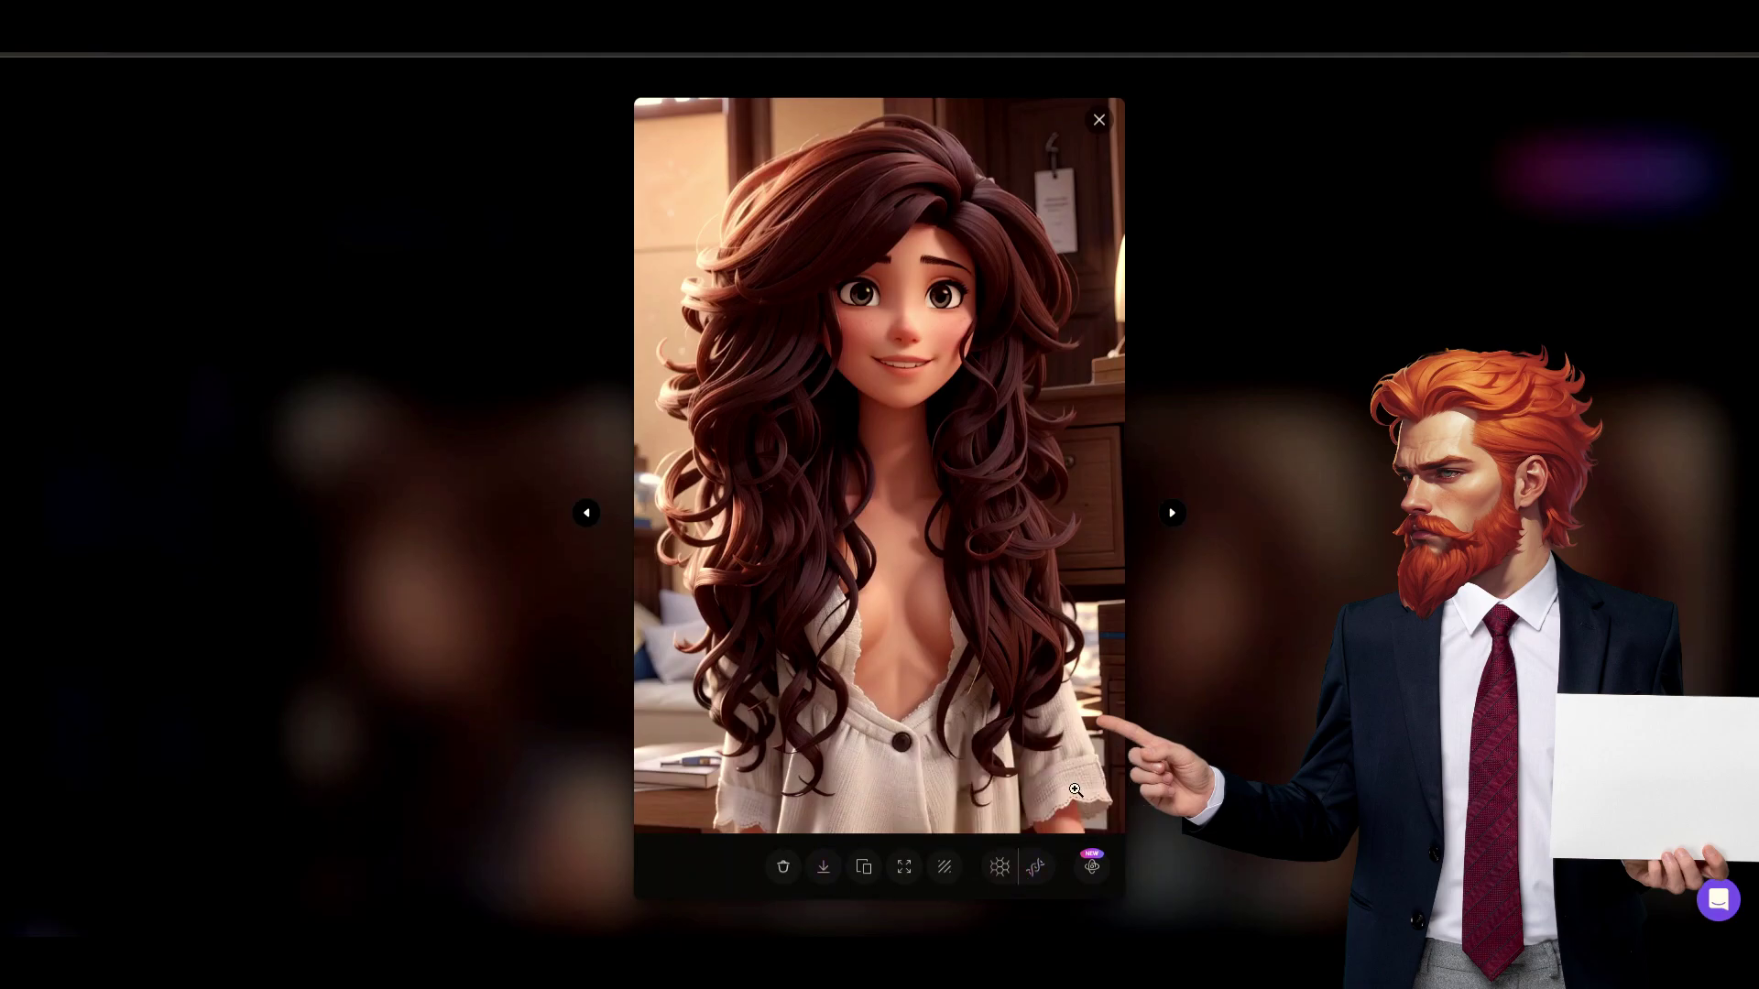
left_click(1172, 514)
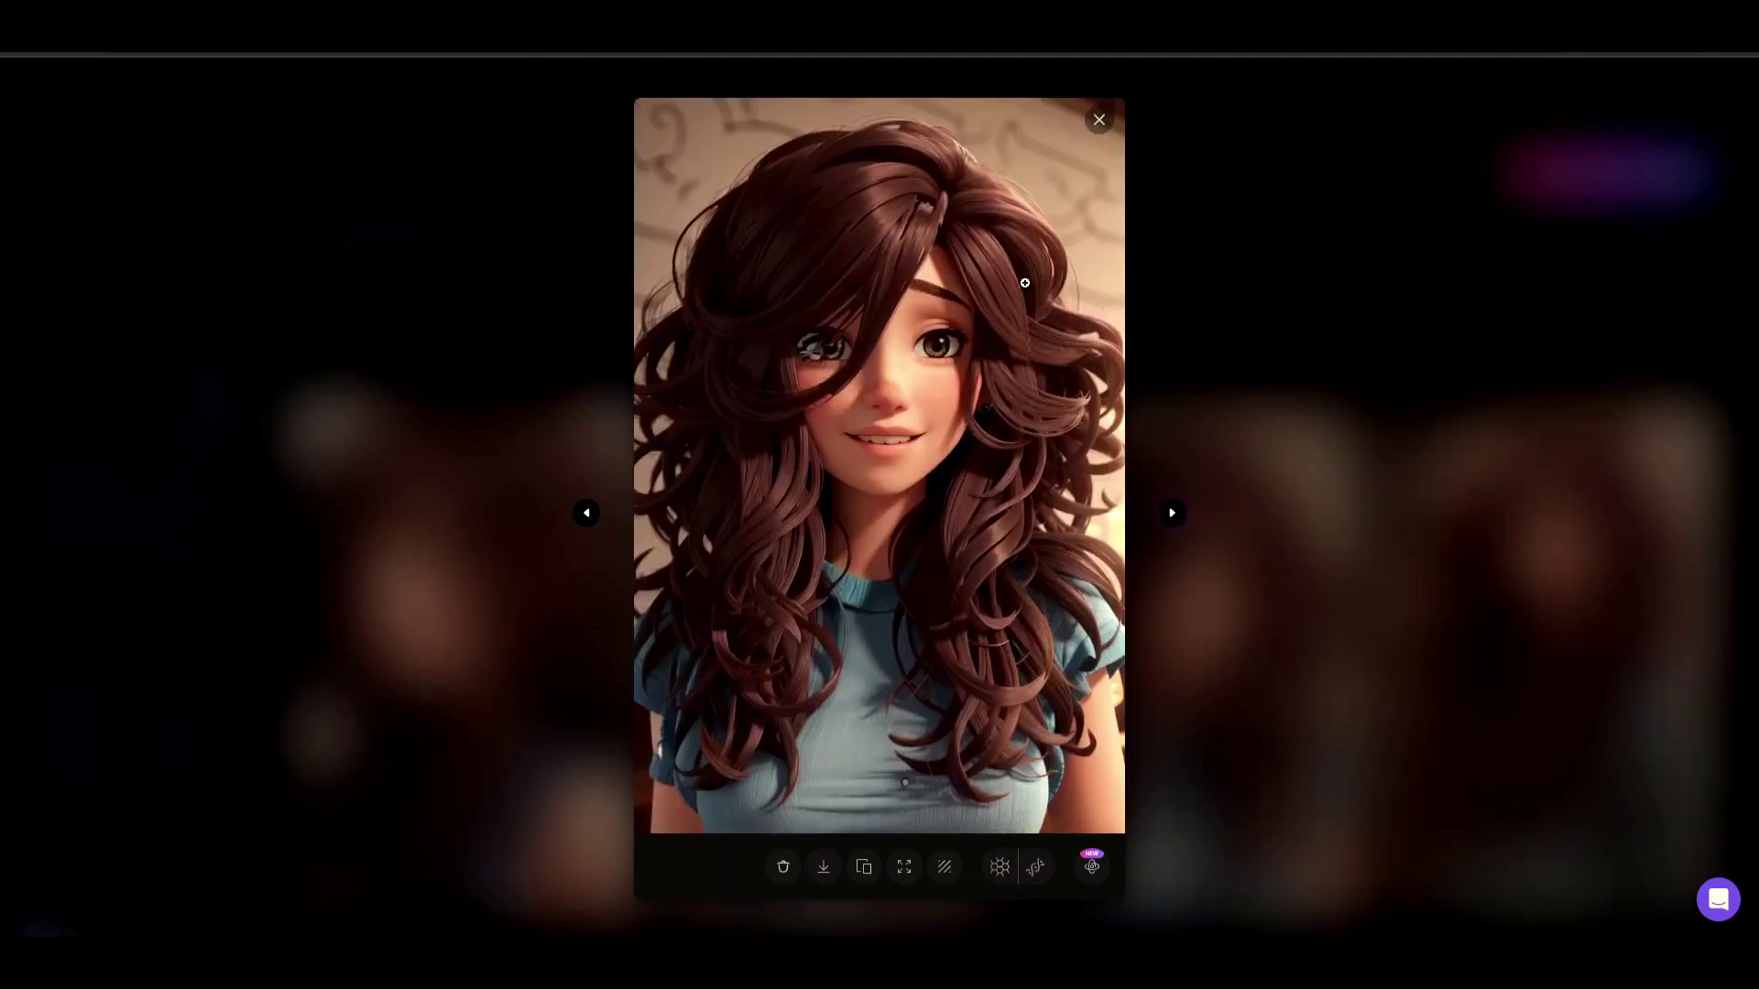
left_click(1173, 514)
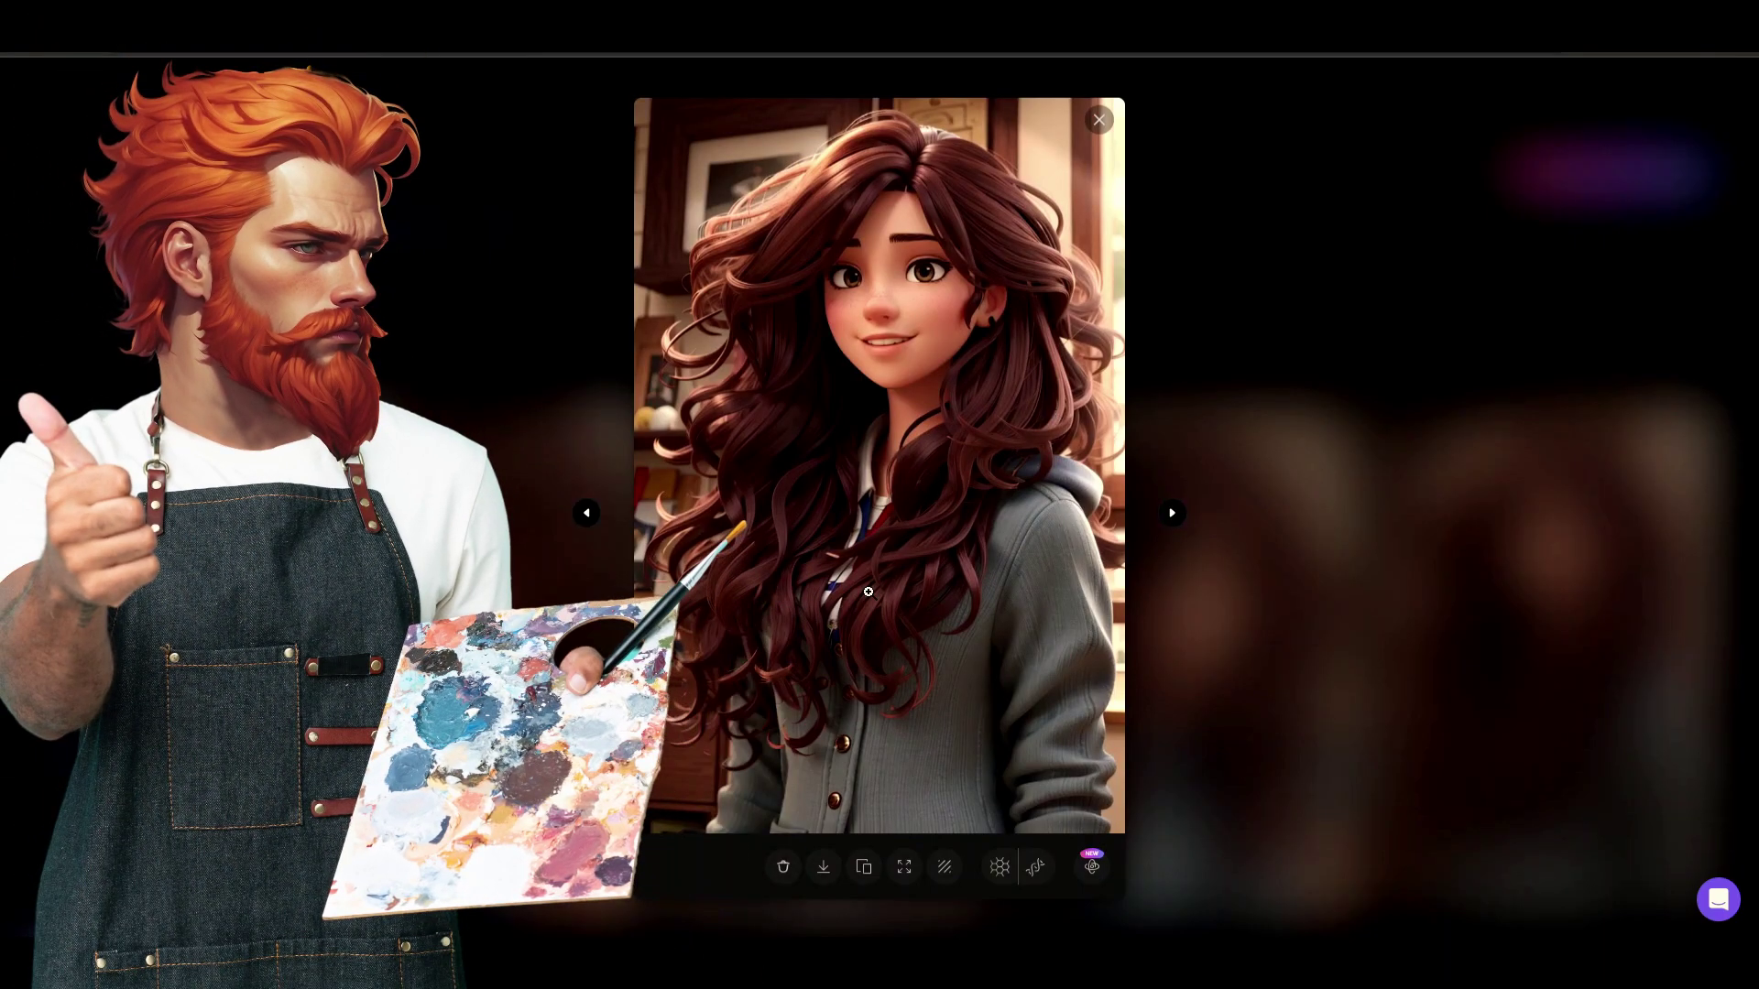
left_click(909, 318)
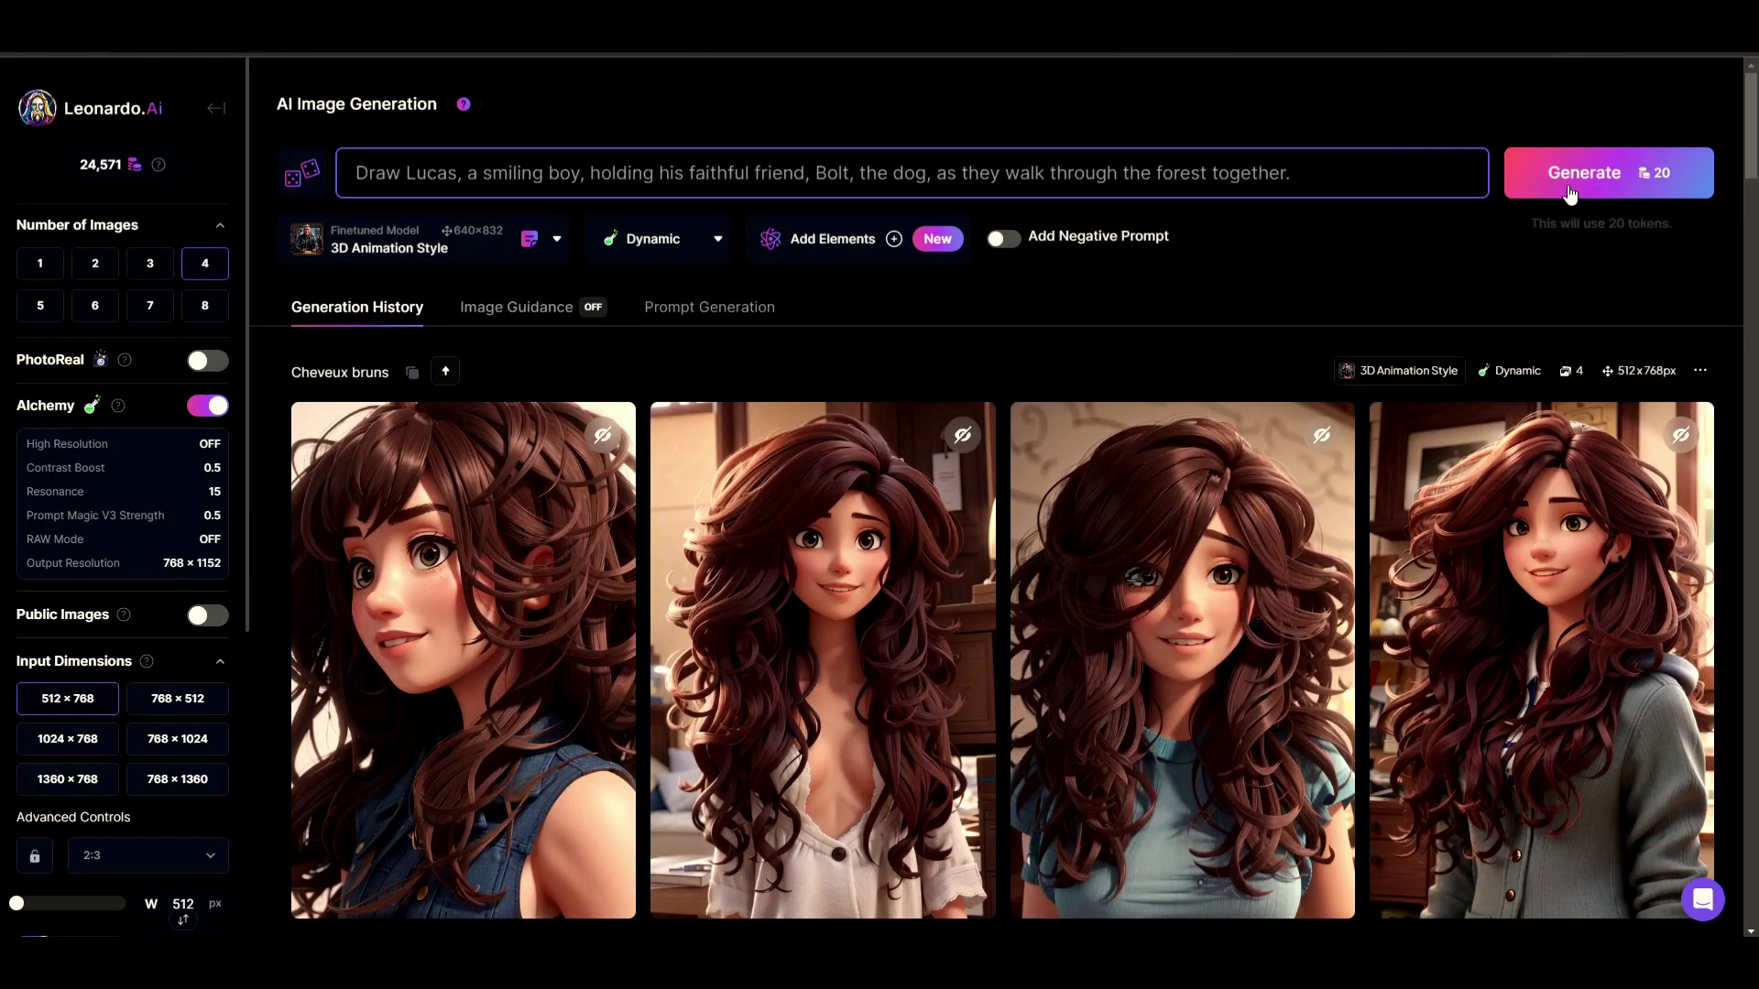
- Generate the boy-and-dog batch, then paste in the next prompt and generate it
left_click(1604, 169)
key("ctrl+a")
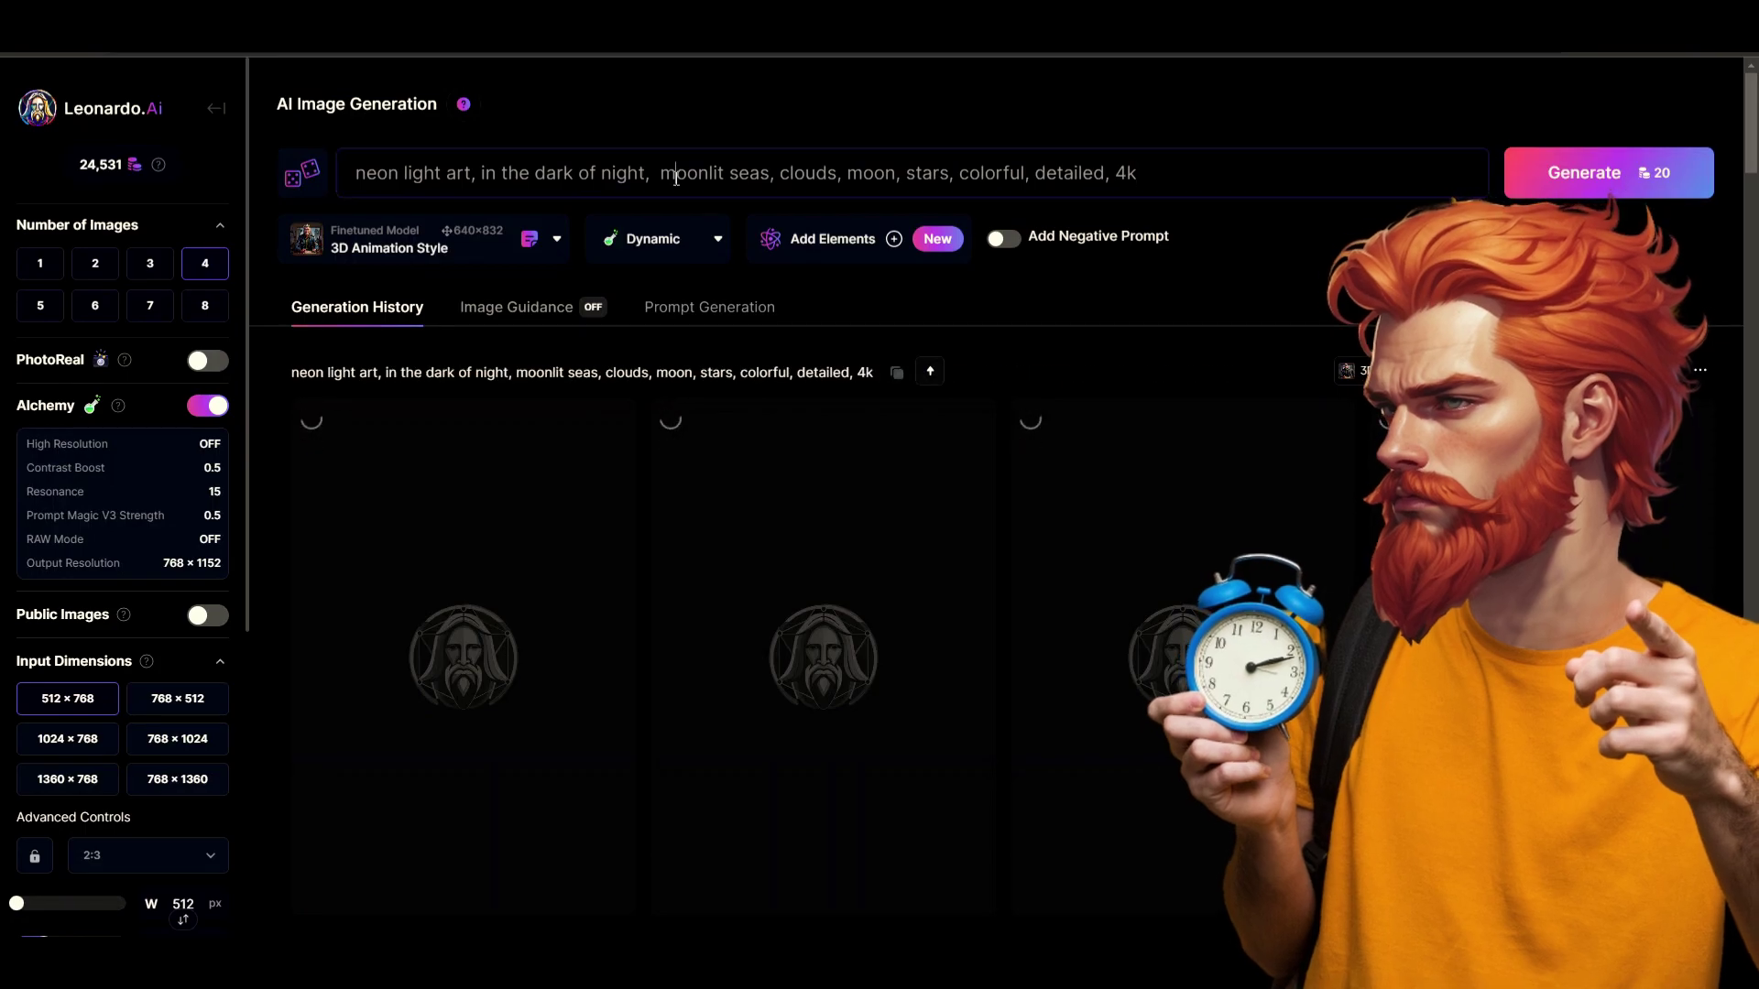
key("ctrl+a")
type("An anime manga tropical princess royalty girl, Latina brown dark tanned skin, very long GOLDEN hair, DARK-BLONDE wavy hair, stunning PINK eyes, PINK IRISES, white lace ballgown, elegant princess dress, large princess ballgown, lace and sparkling details on dress, jewels and pearls in hair. tropical villiage scene, knights and carriage in background")
left_click(1614, 183)
- Generate the anime princess batch, then paste in the Greek woman prompt and generate it
left_click(1614, 186)
key("ctrl+a")
type("\"Generate a cinematic and sharply focused photograph that captures the essence of a Greek woman who embodies qualities of being cute, beautiful, majestic, and exudes sensuality. Set the scene against a backdrop that authentically represents Greece, incorporating elements like enchanting Greek landscapes, iconic architecture, or cultural symbols. Pay meticulous attention to lighting, angles, and composition to accentuate her charisma and allure within the Greek context, creating a visually captivating and culturally rich image.\"")
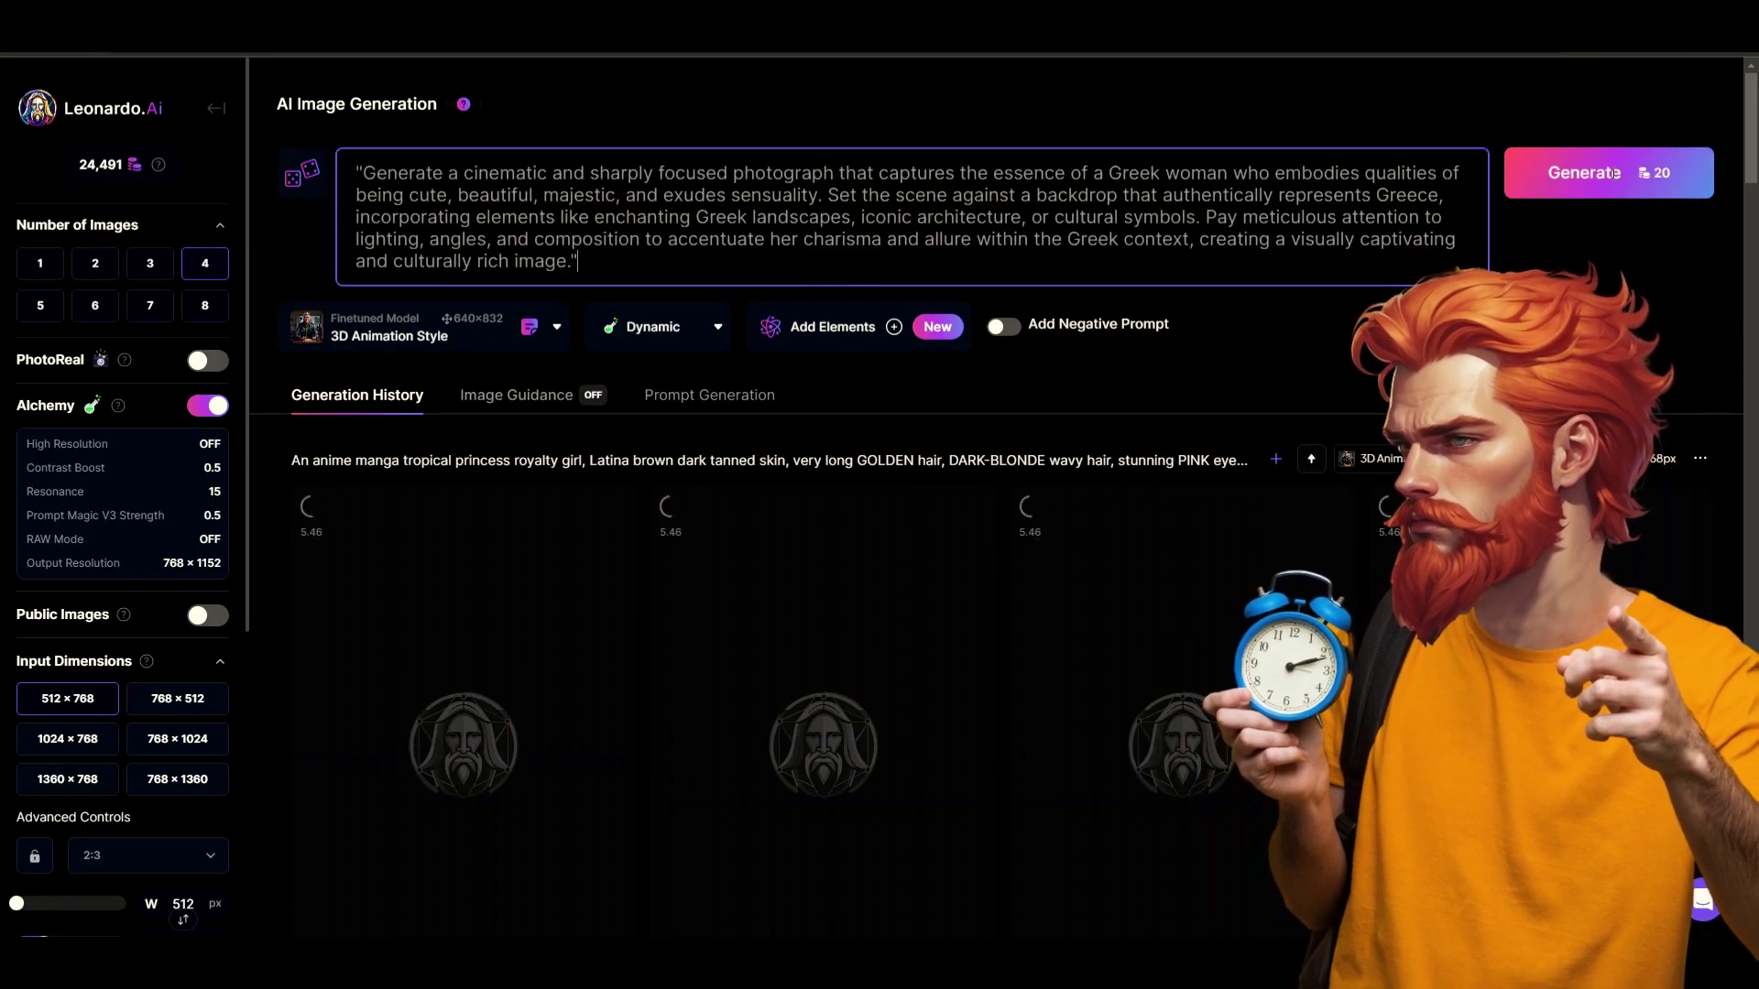
left_click(1614, 181)
scroll(1079, 361, "down", 10)
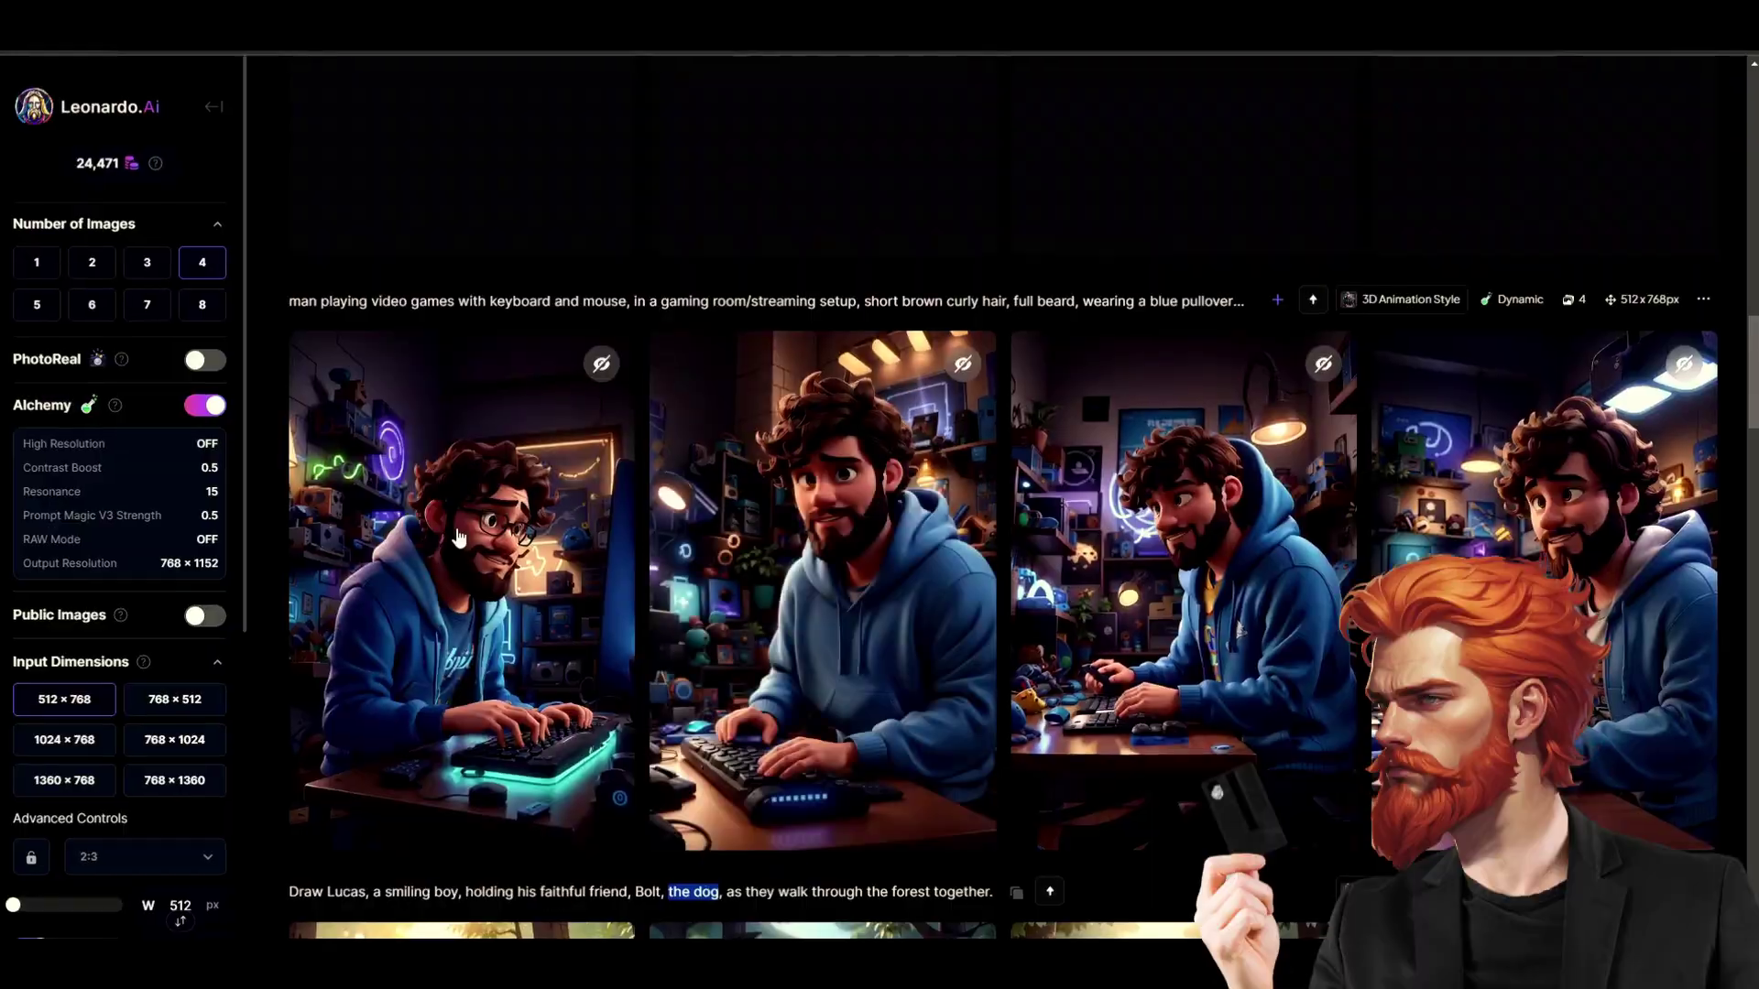
- Step through the video-gaming man images full-size
left_click(458, 536)
left_click(1200, 516)
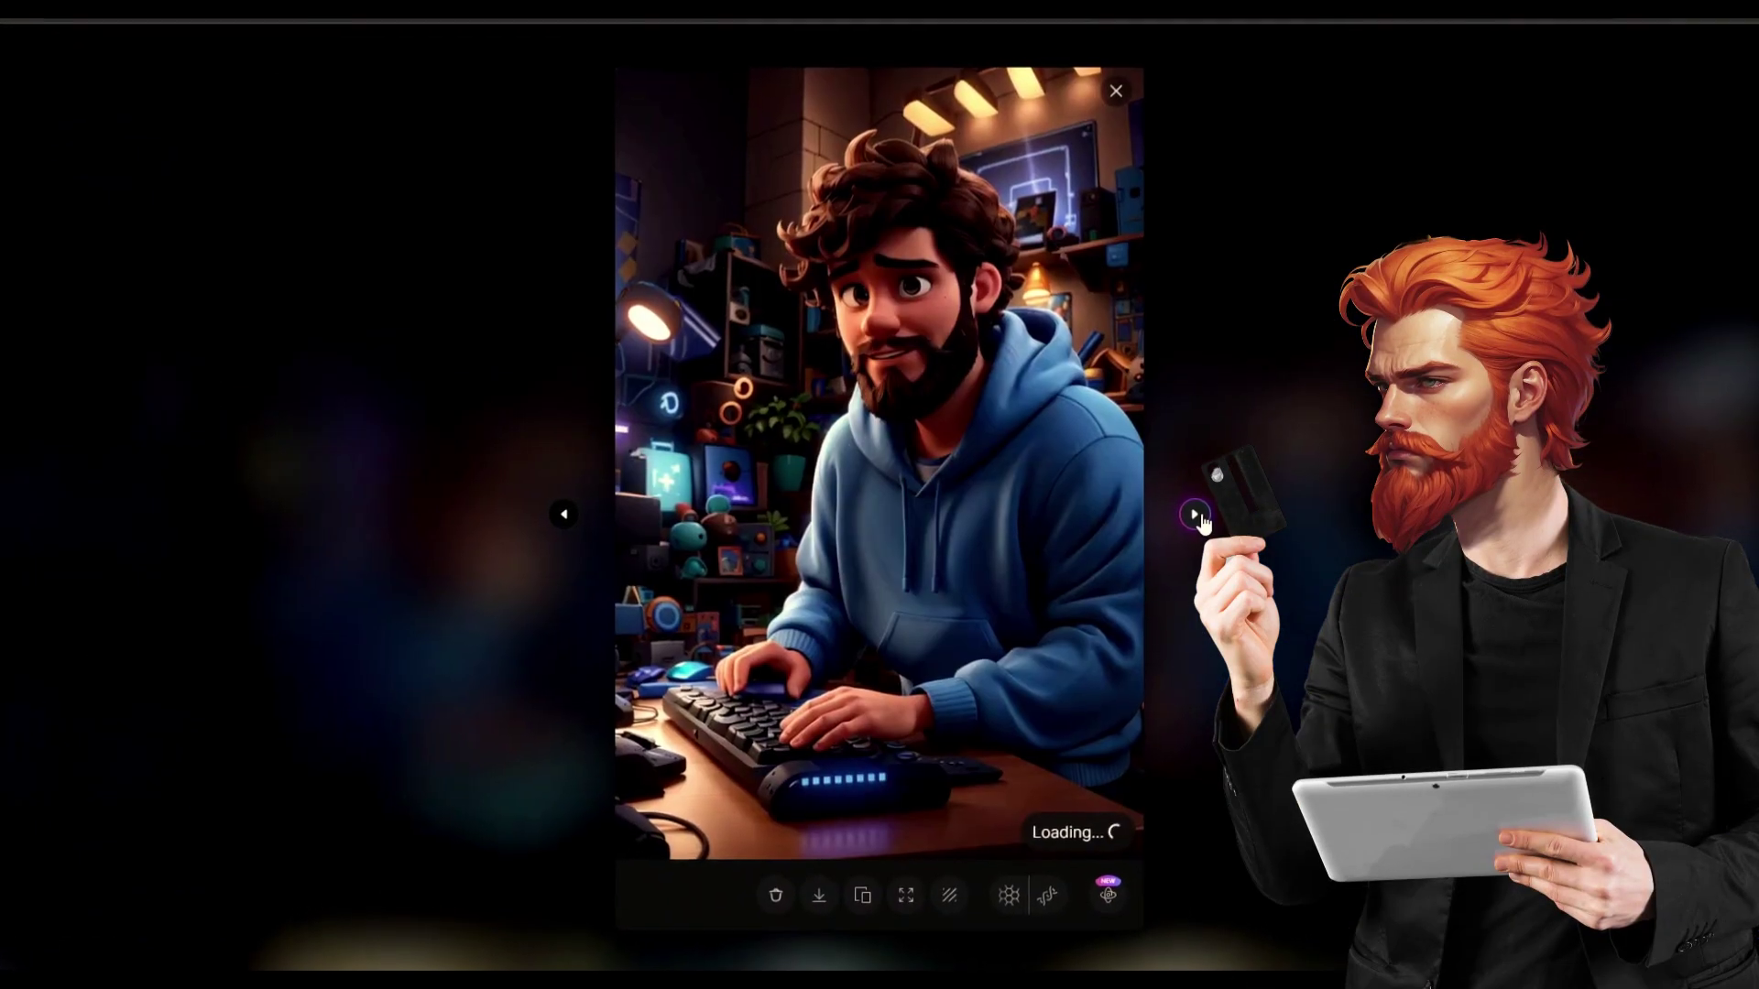
left_click(1201, 516)
left_click(1201, 516)
left_click(1201, 515)
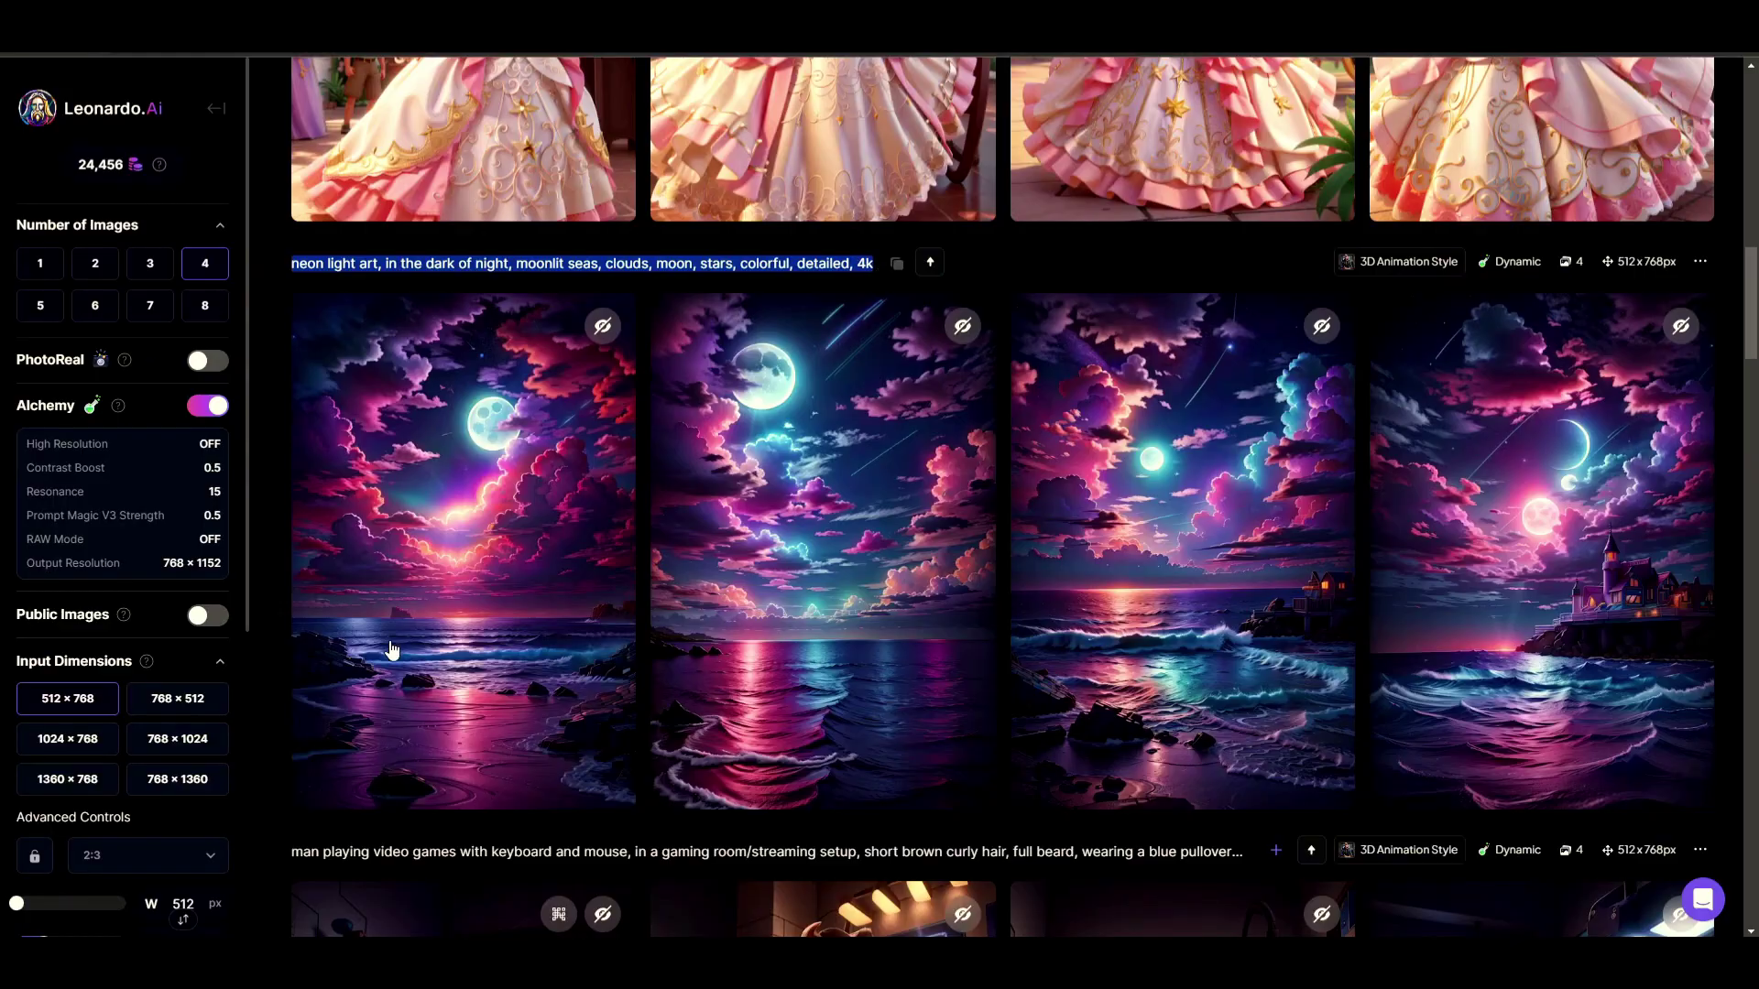
- Step through the four moonlit sea images full-size
left_click(393, 648)
left_click(1191, 515)
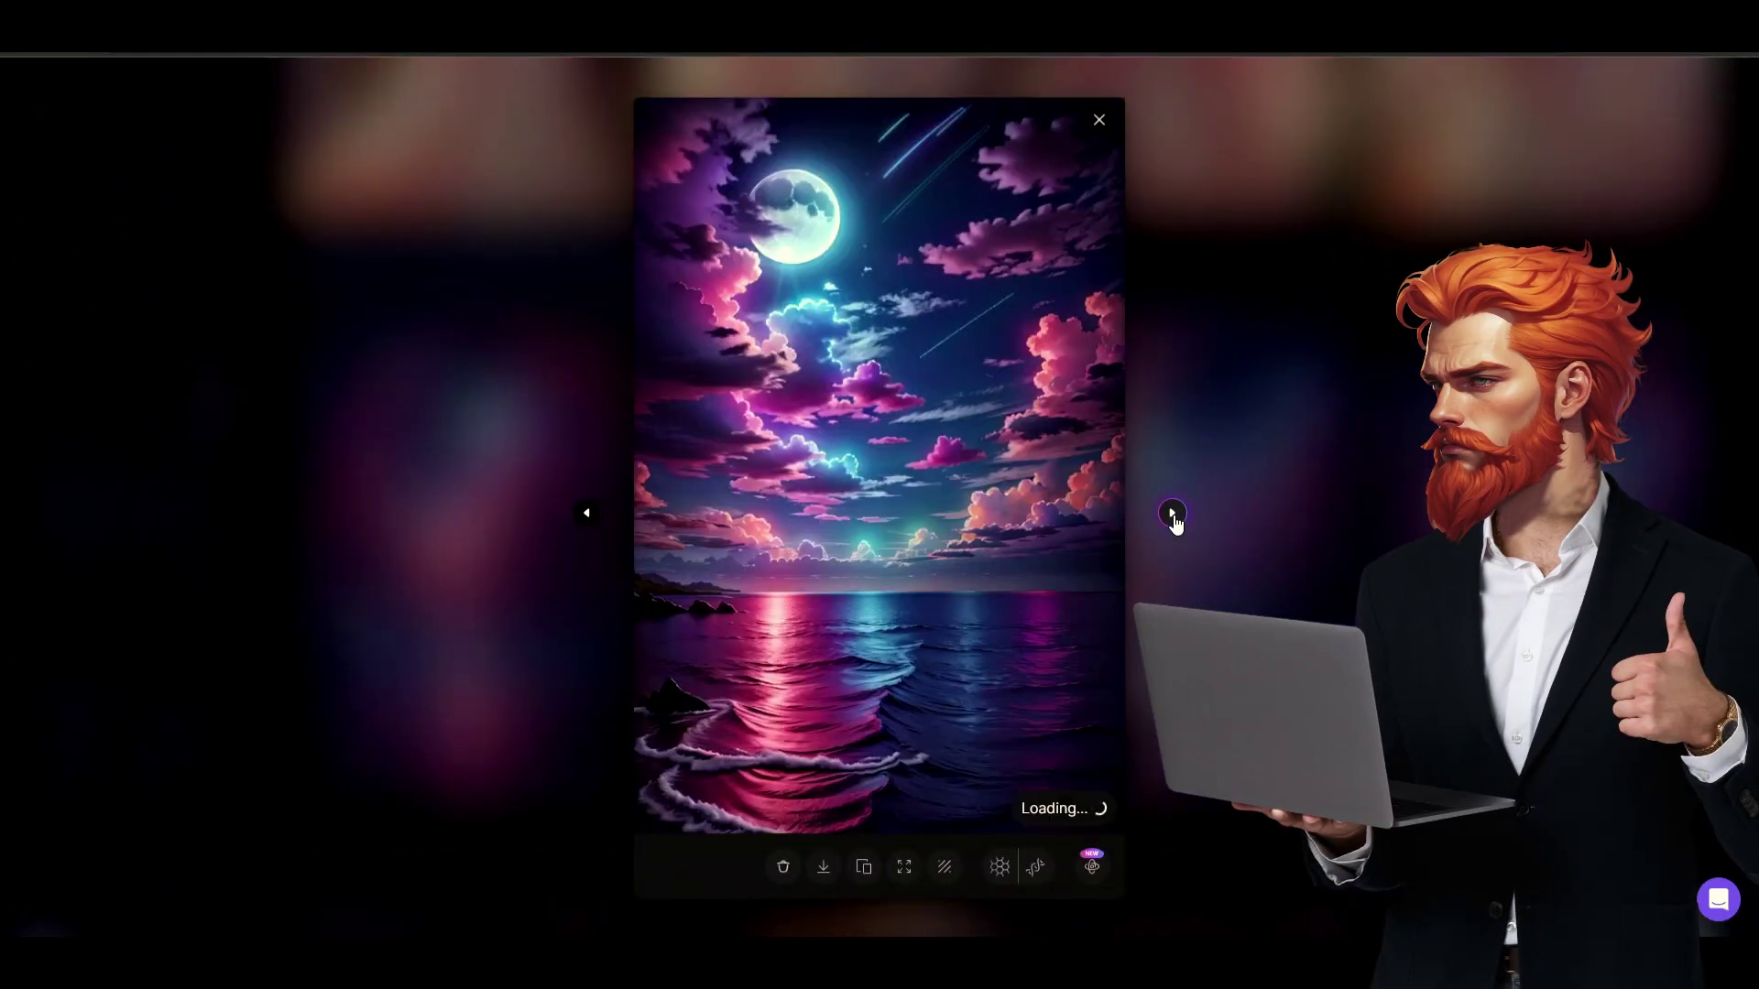
left_click(1191, 516)
left_click(1188, 518)
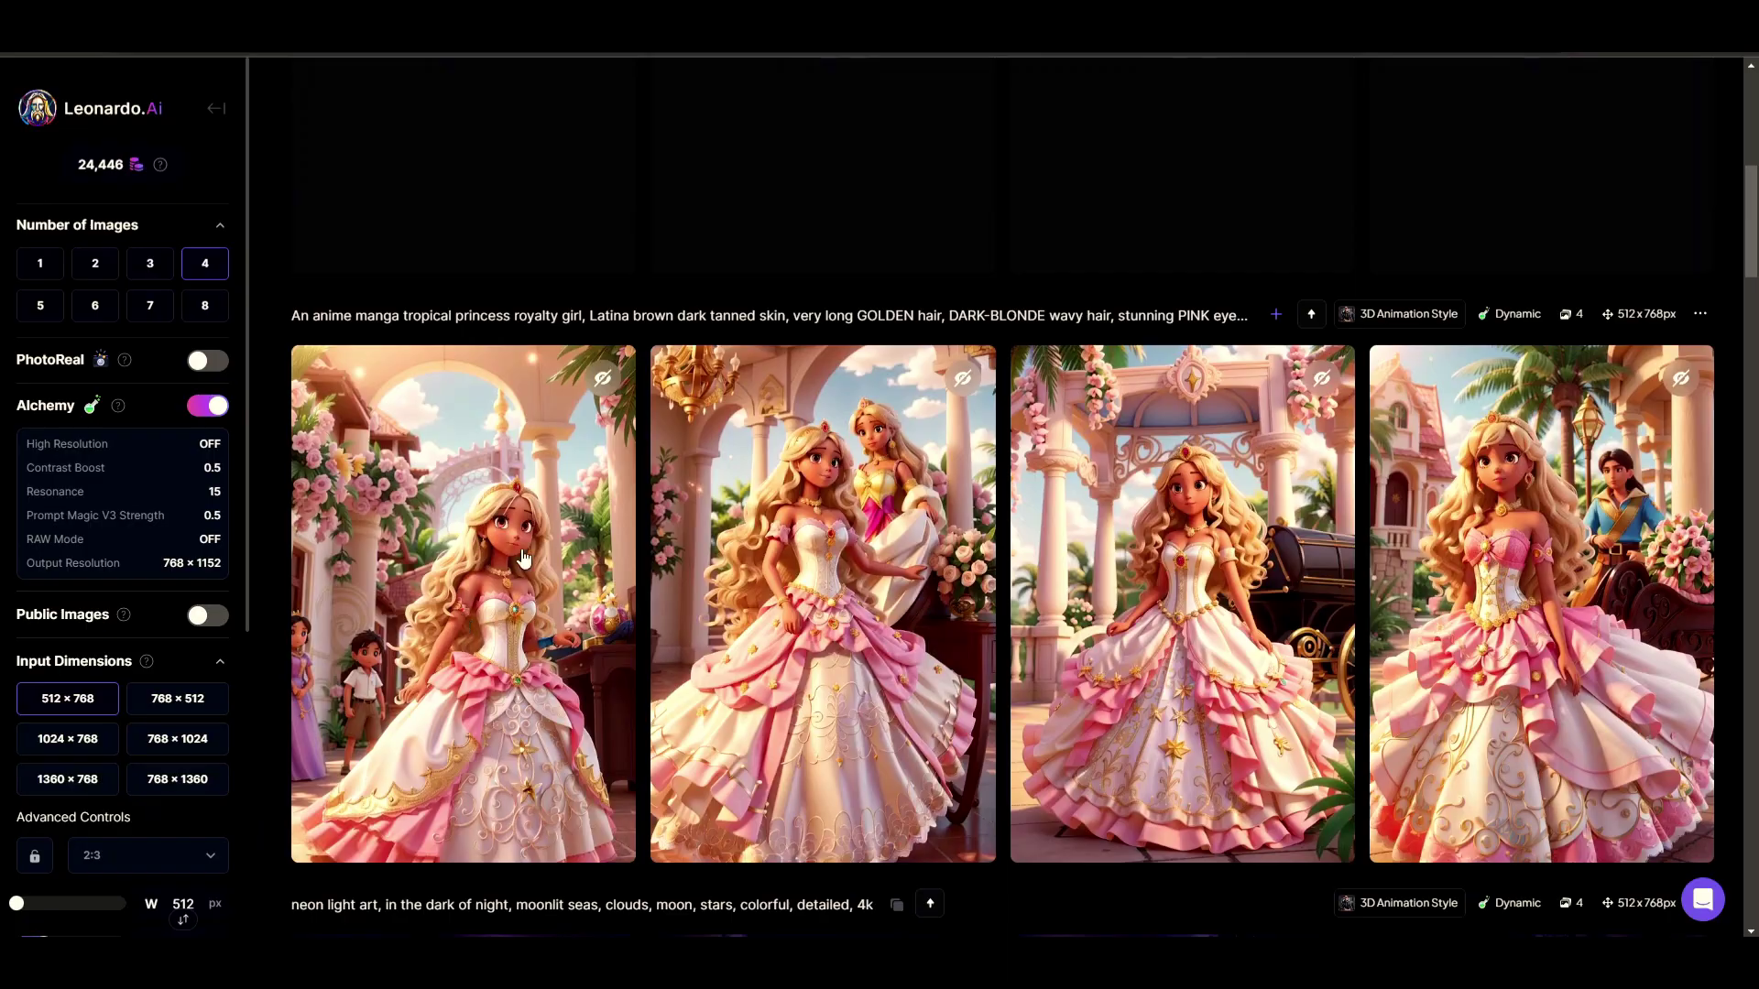
- Review the princess images and apply Alchemy Crisp Upscale to the princess-with-prince image
left_click(507, 539)
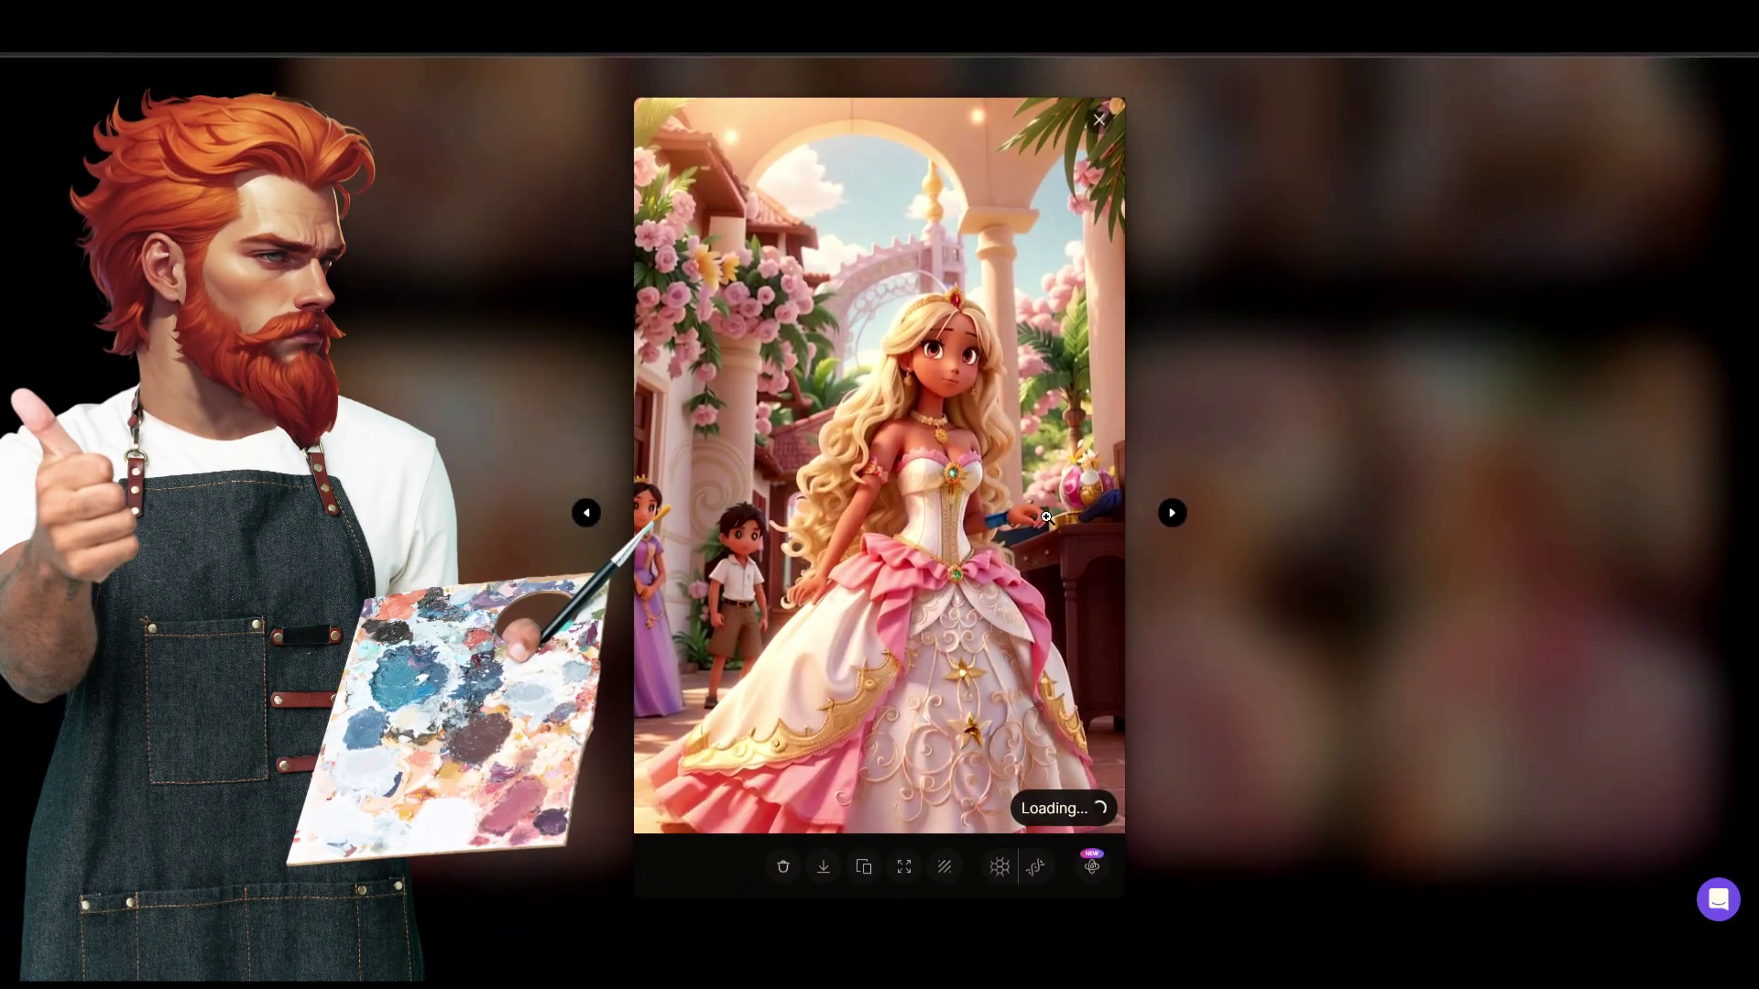
left_click(1173, 513)
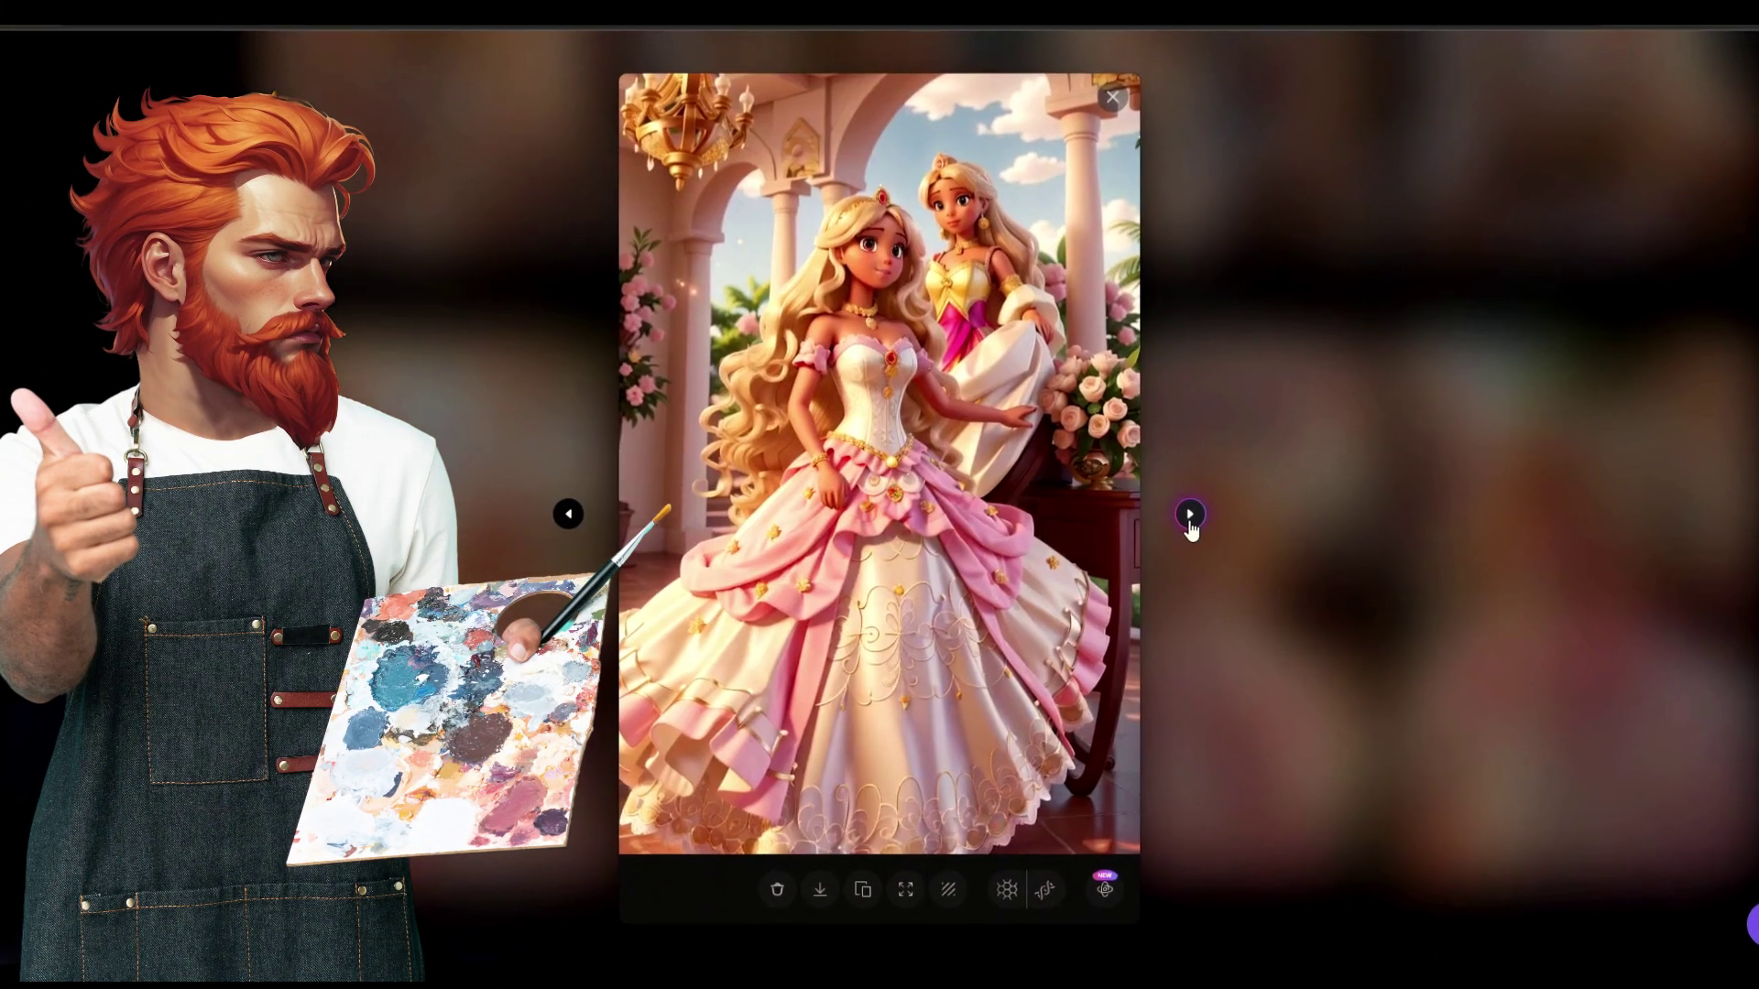
left_click(1197, 515)
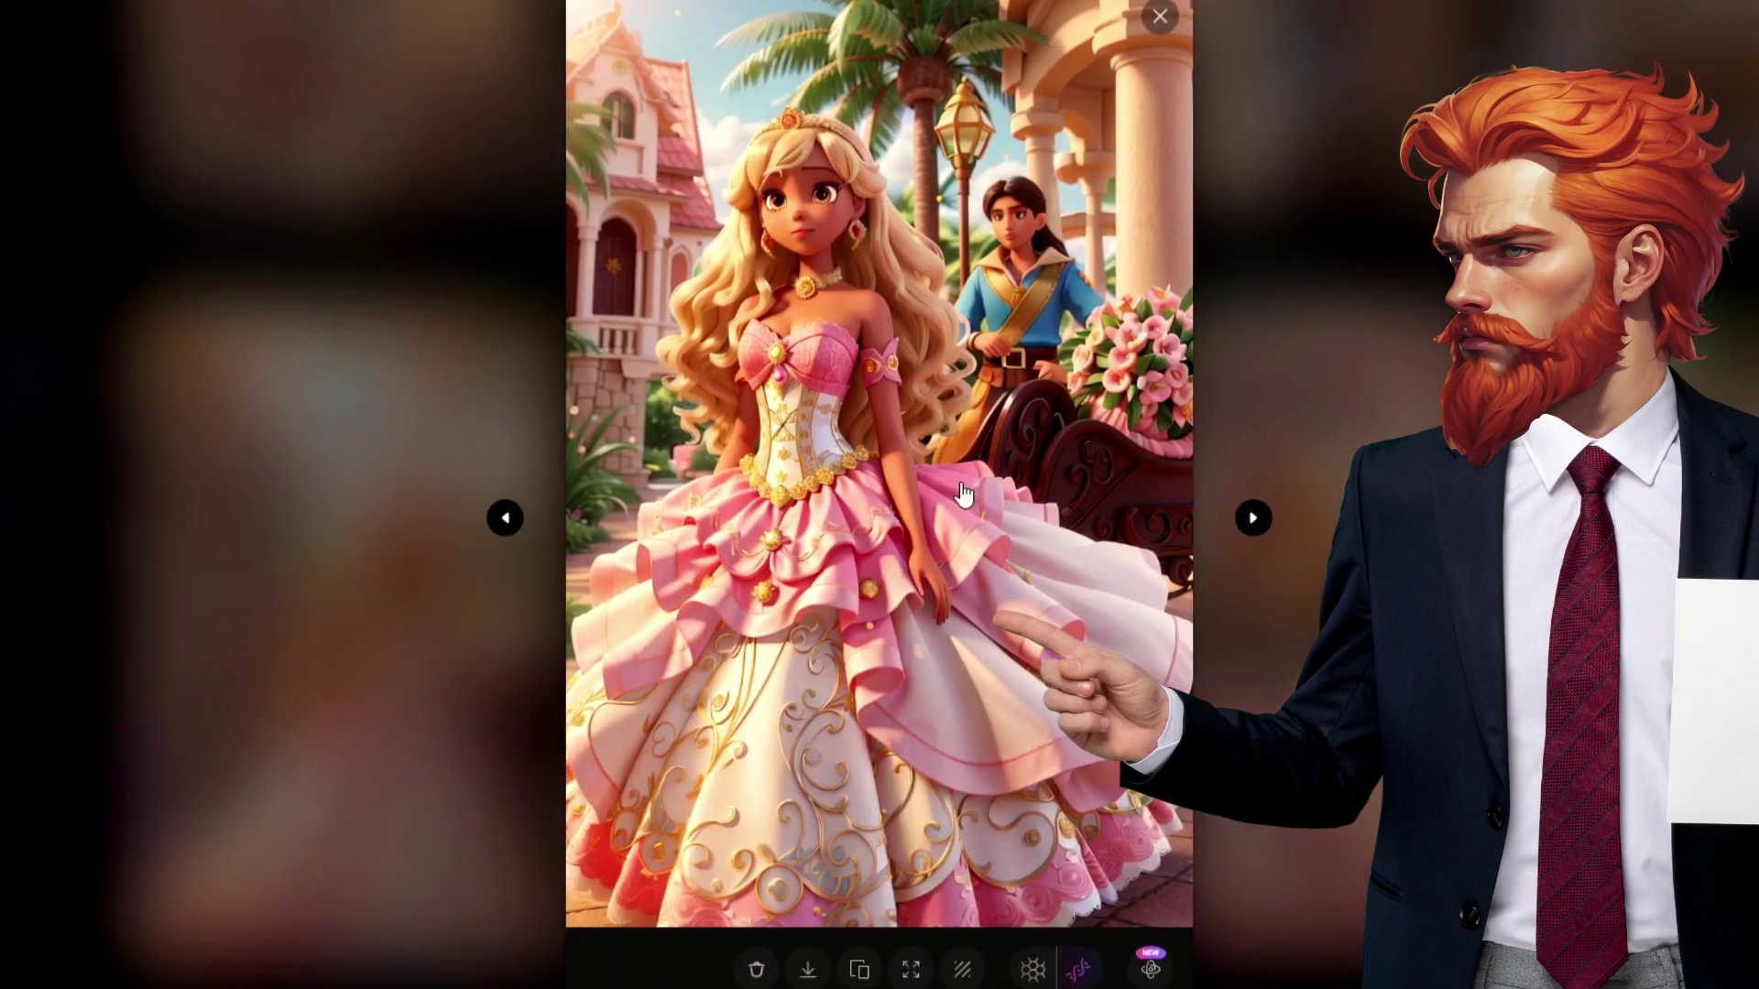
left_click(1066, 939)
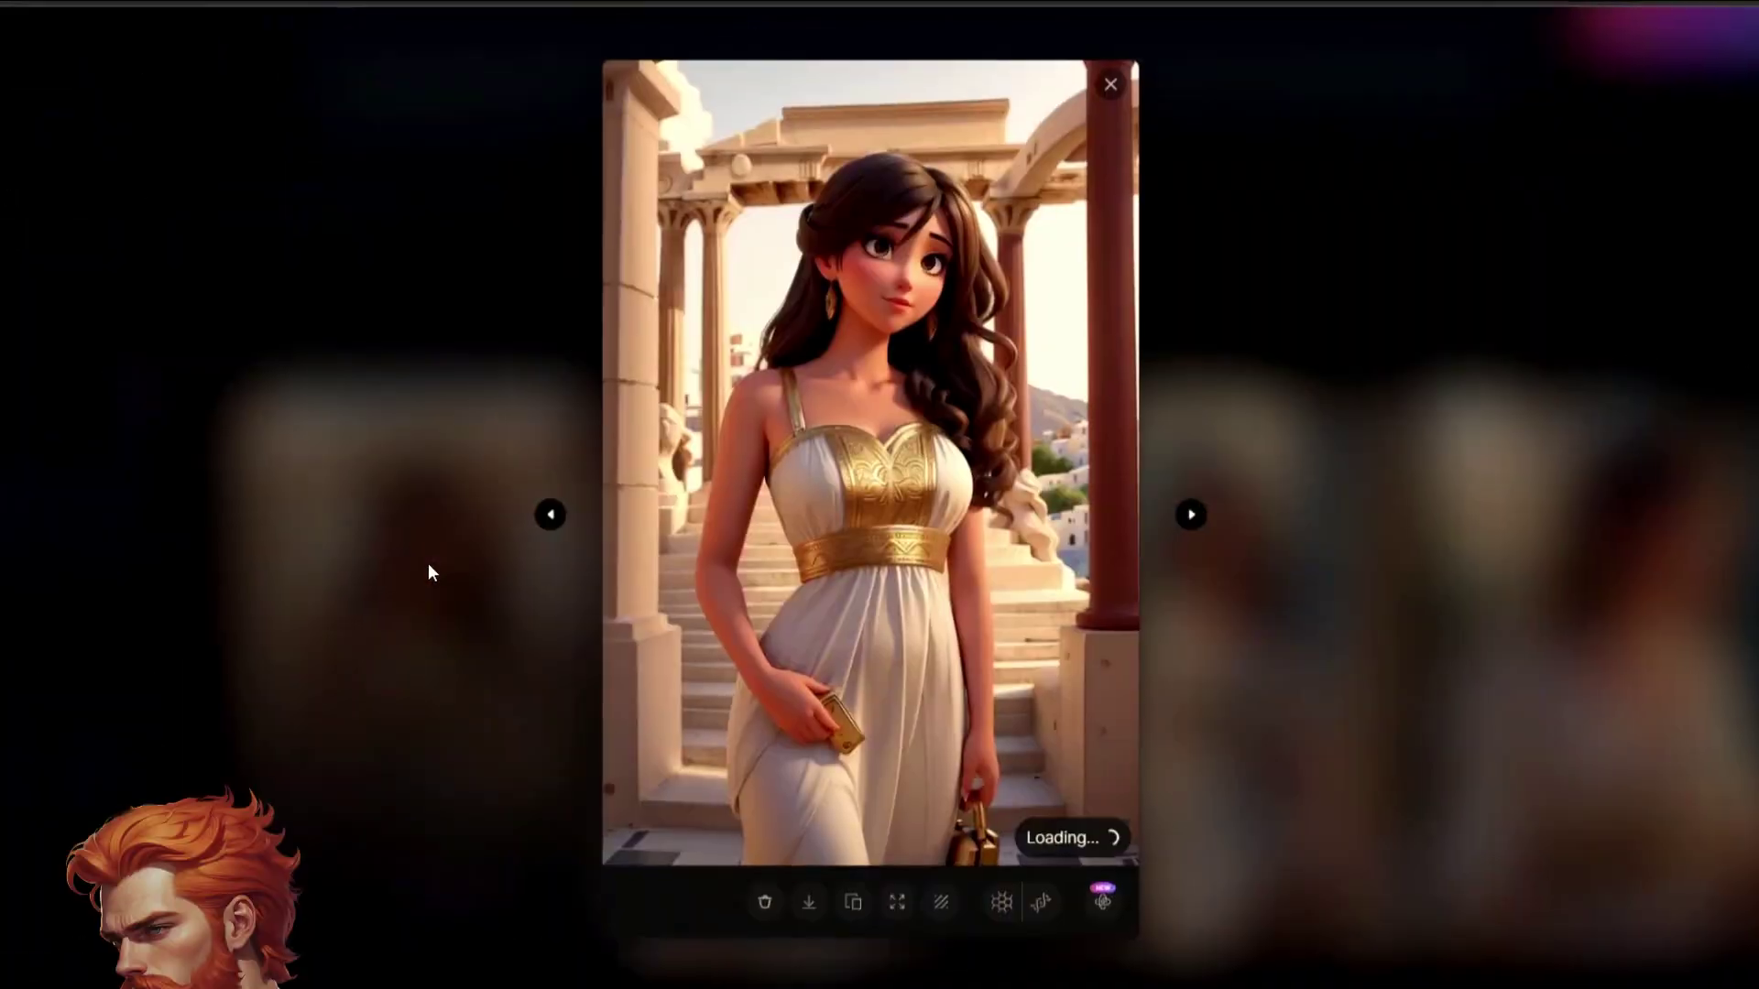
- Review the Greek woman images and apply Alchemy Crisp Upscale to one of them
left_click(1191, 515)
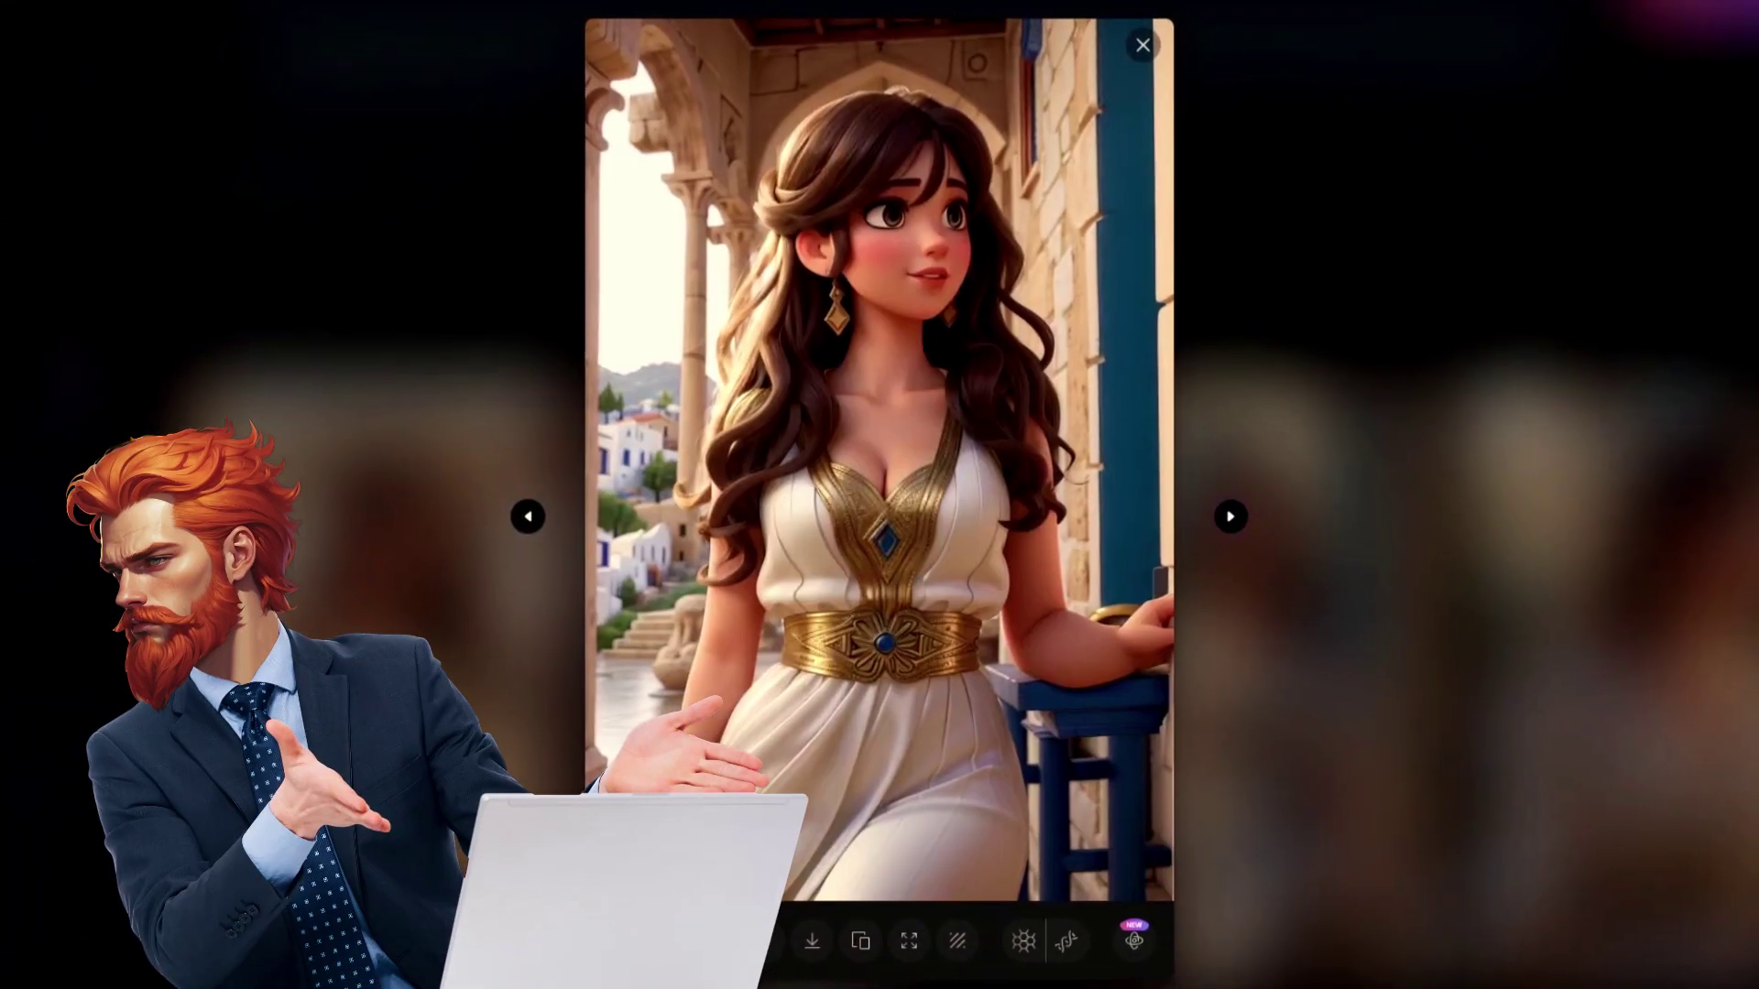
left_click(1228, 517)
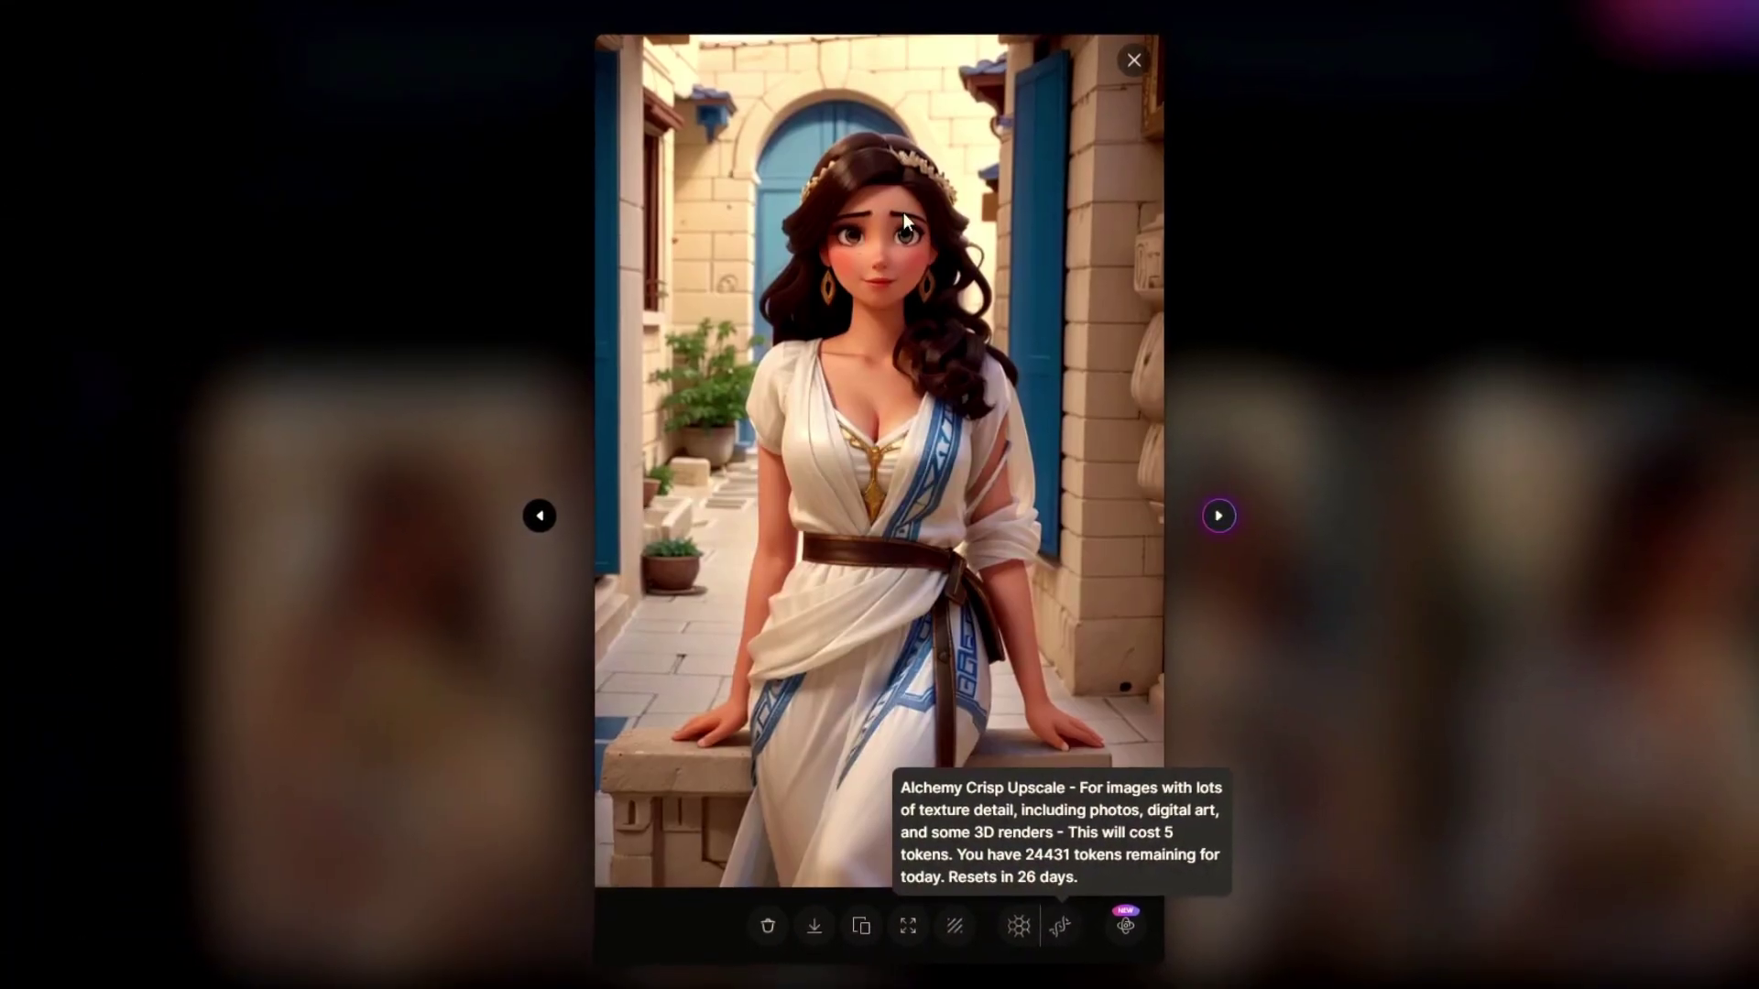
left_click(1059, 922)
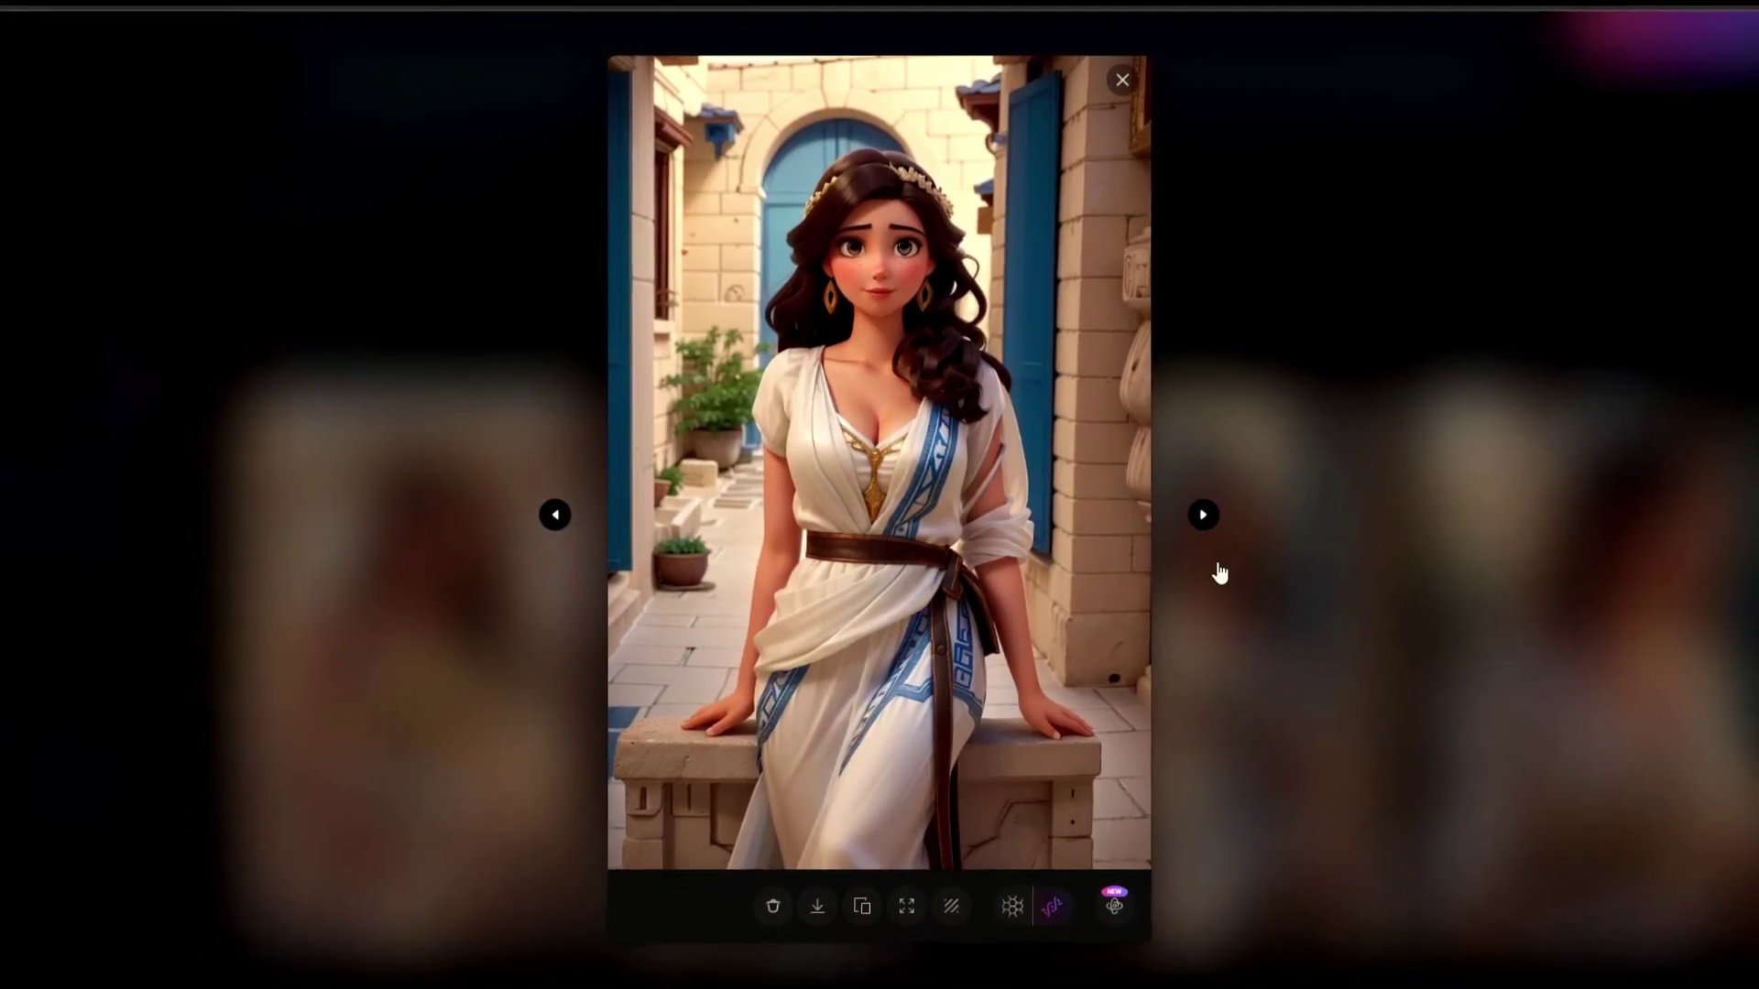
left_click(1199, 515)
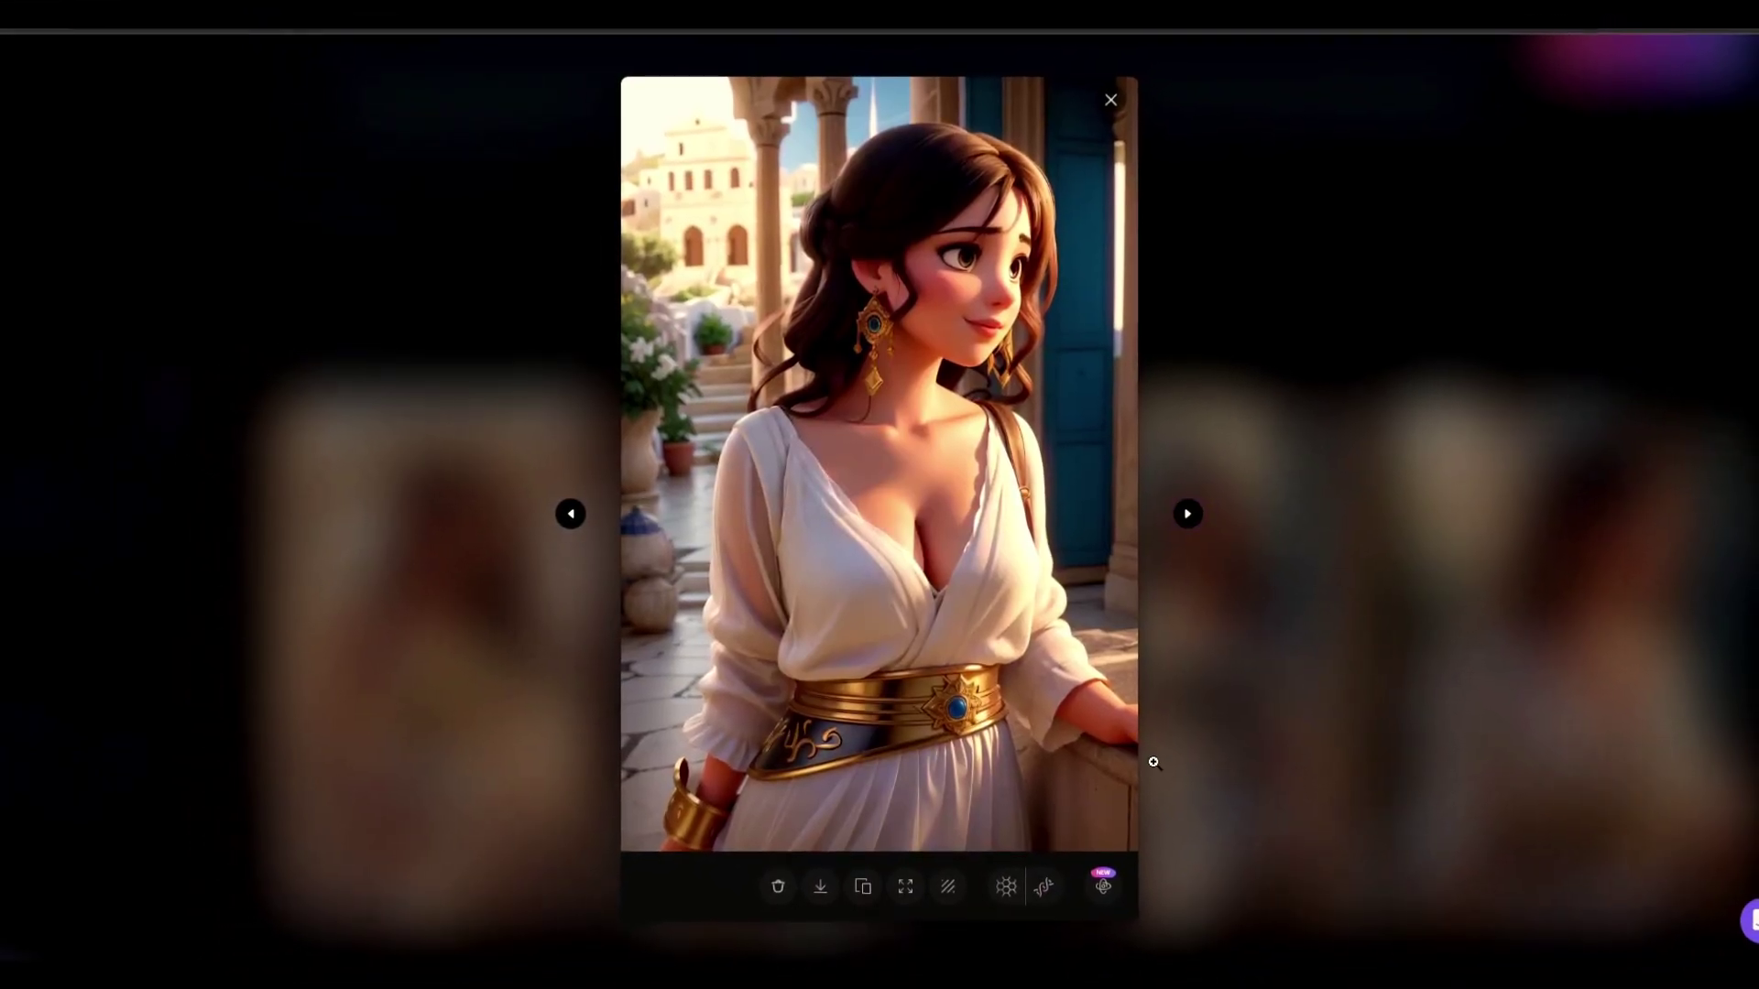
left_click(575, 513)
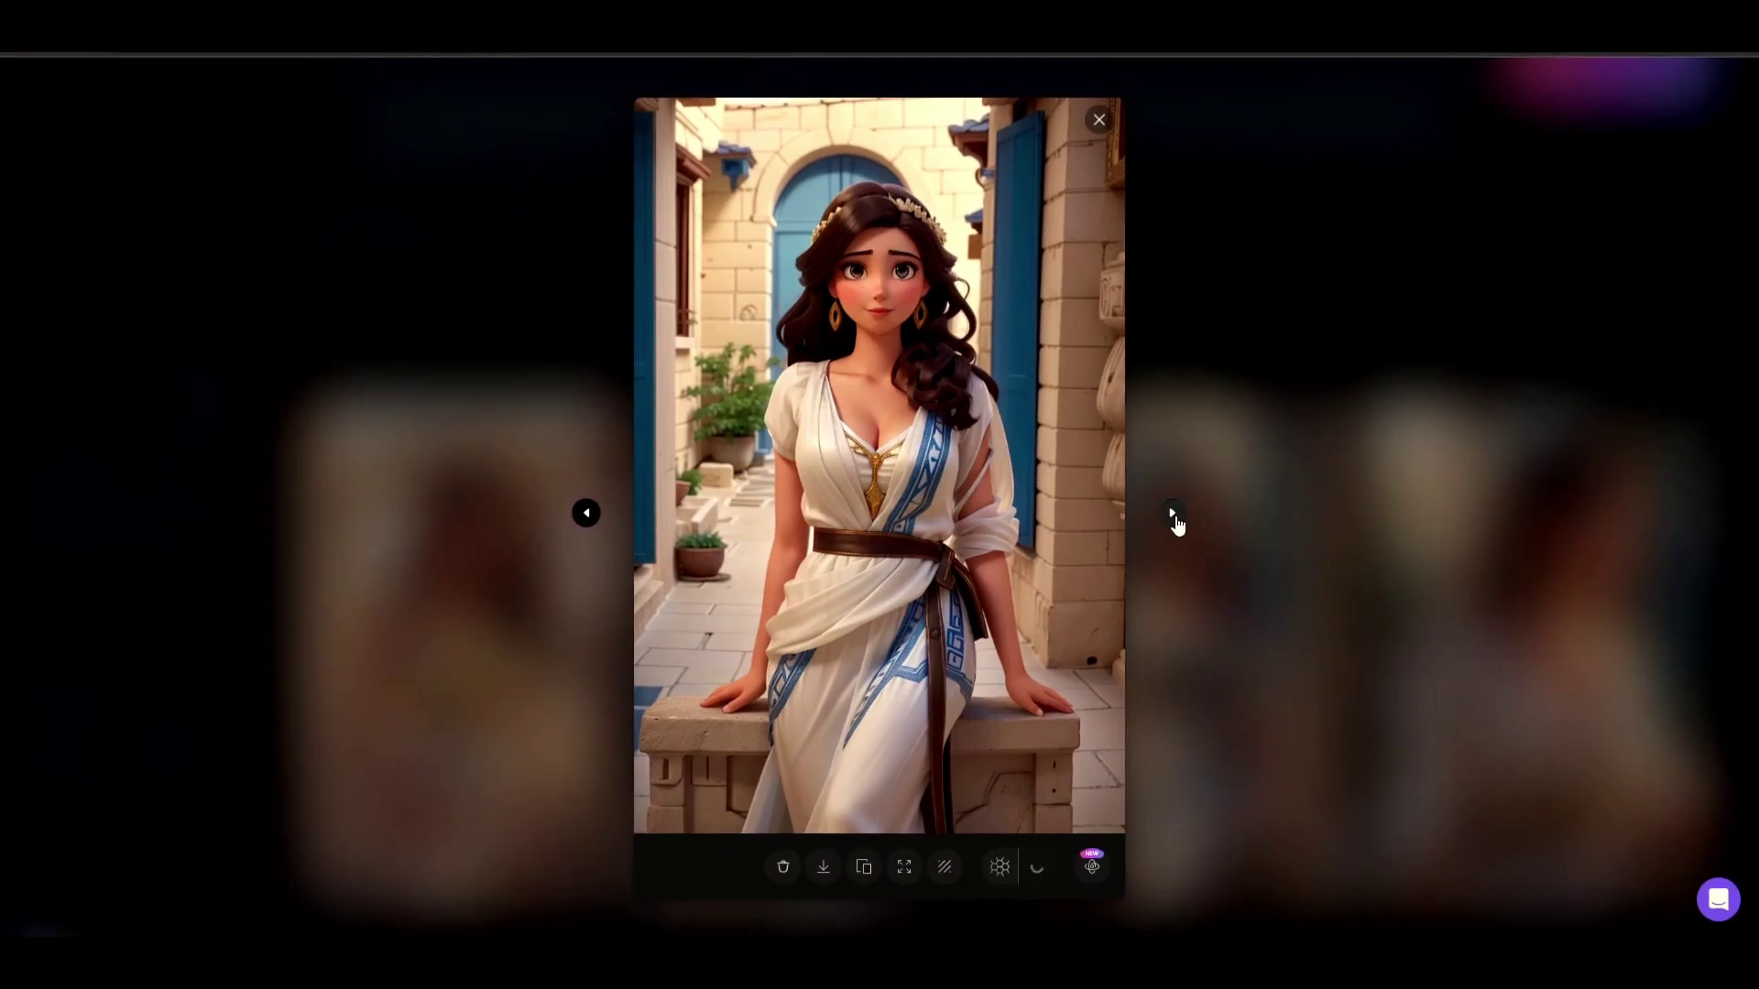